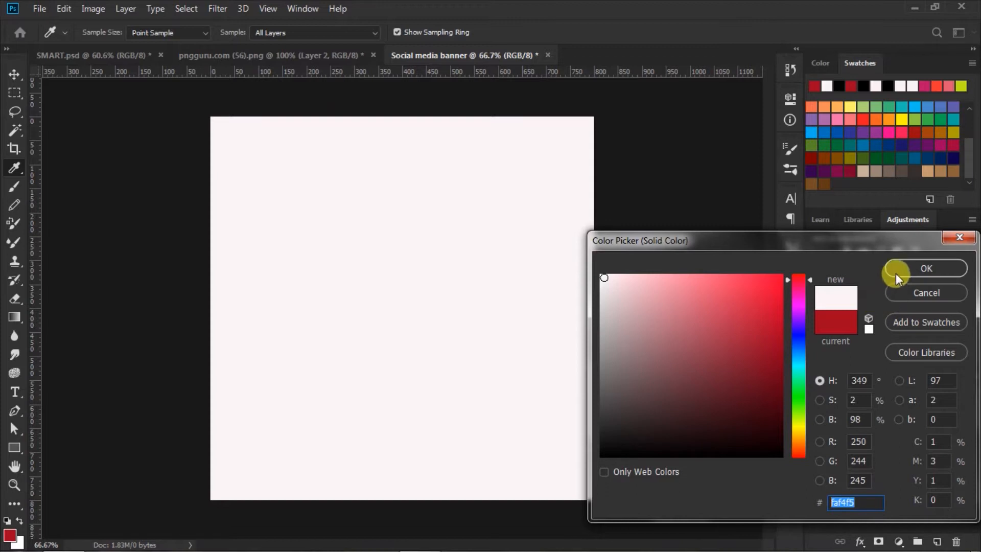
Confirm the pale pink #faf4f5 solid colour fill for the banner background.
left_click(897, 268)
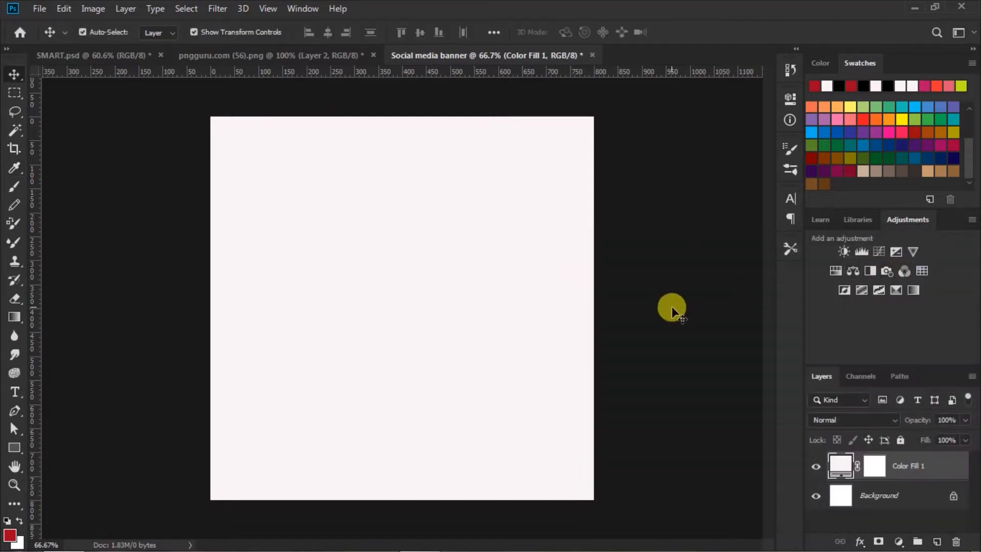
Drag the watch from pngguru.com (56).png onto the banner, just right of centre.
left_click(646, 339)
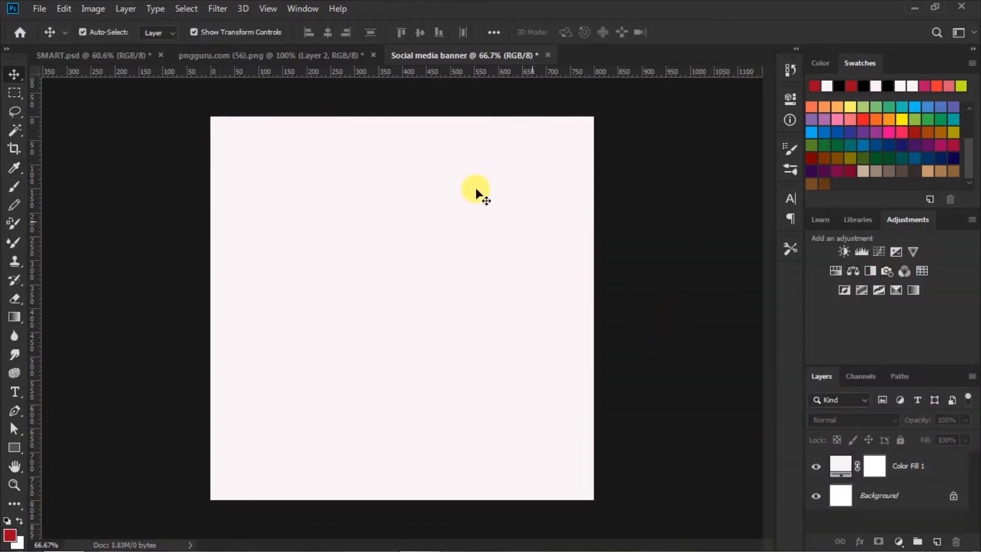
left_click(324, 54)
left_click_drag(391, 165, 467, 313)
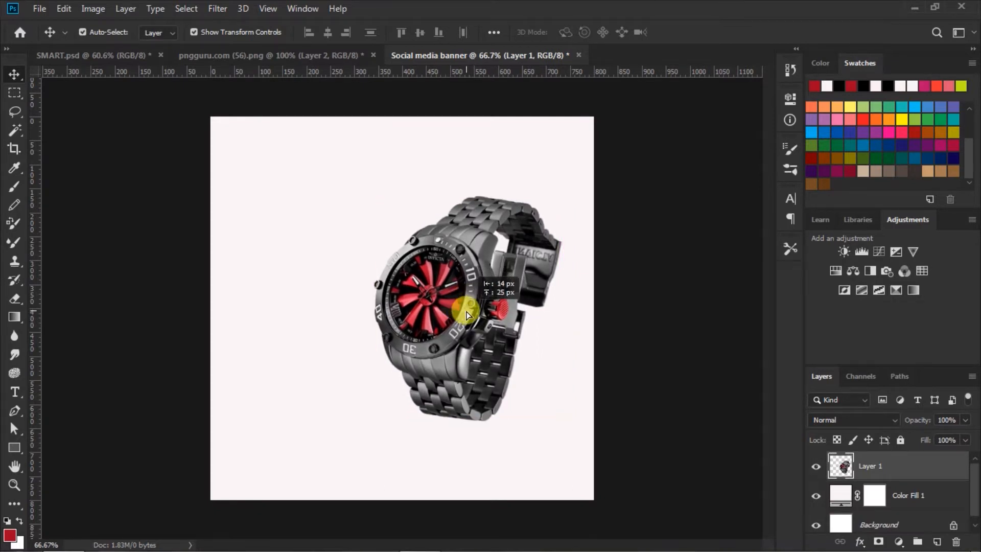
left_click_drag(466, 310, 465, 310)
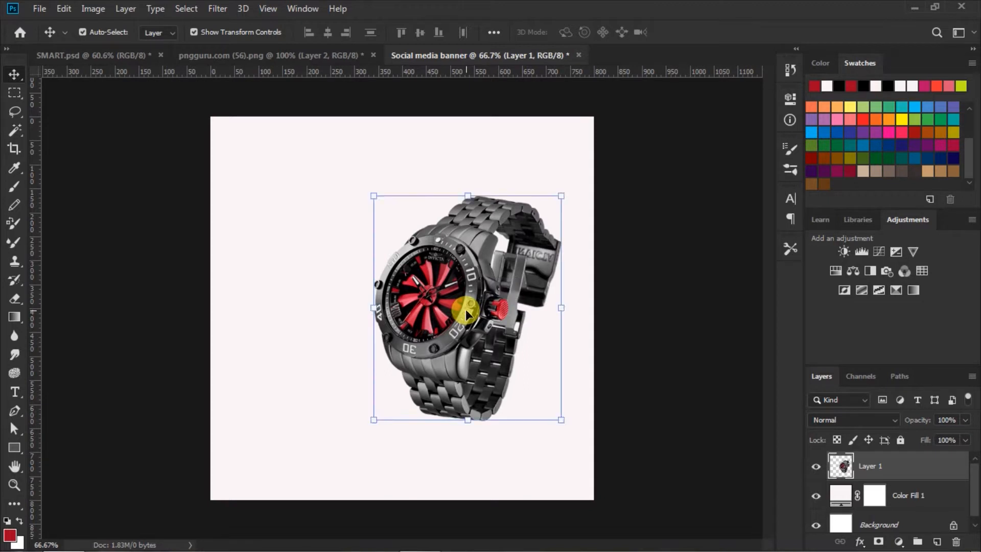
left_click(691, 394)
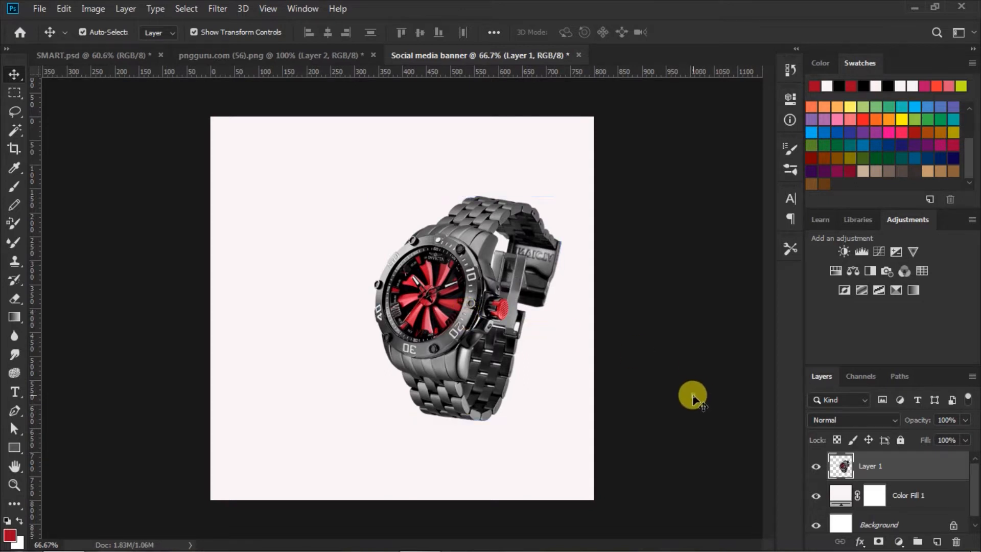
Draw a red V-shaped shape across the banner's bottom, dipping just below the watch.
left_click(843, 496)
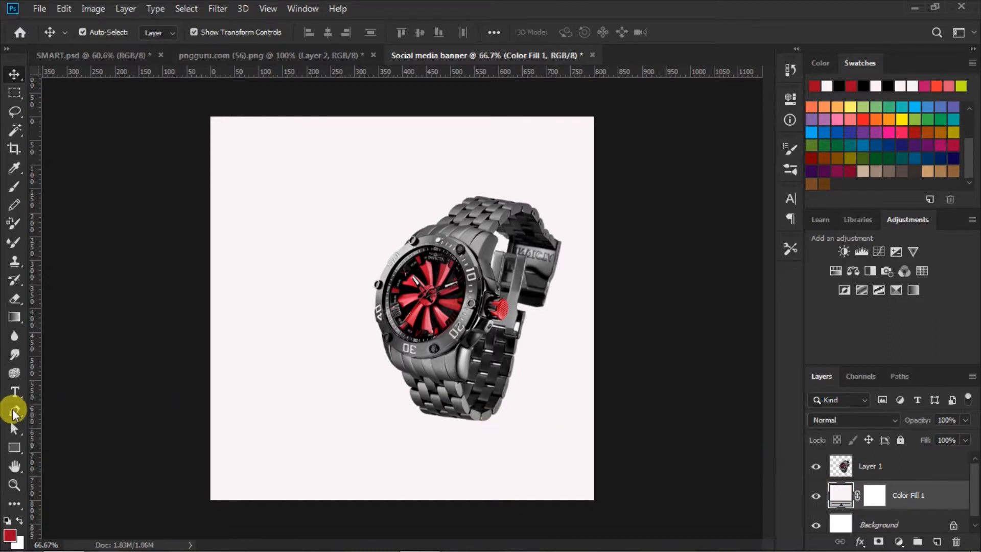
left_click(14, 411)
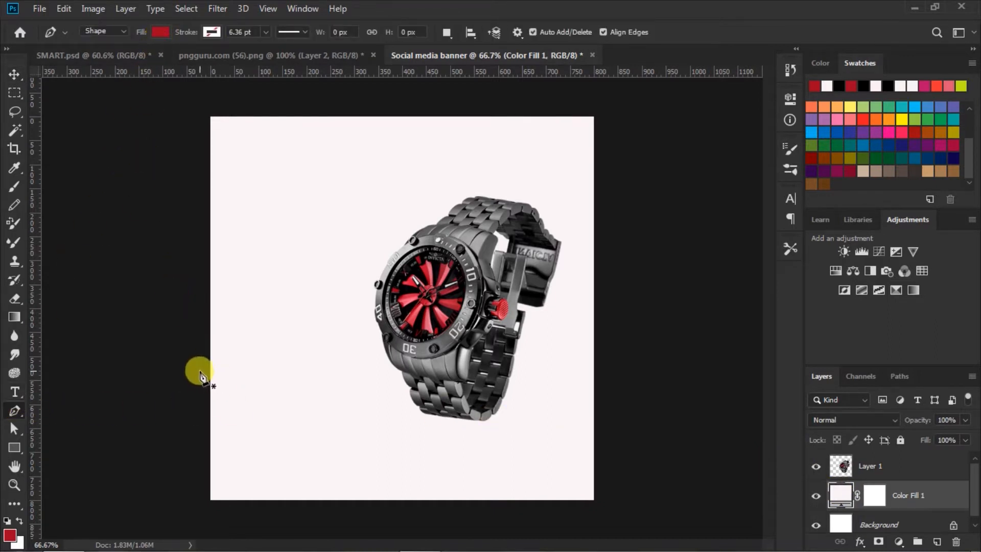
left_click(174, 369)
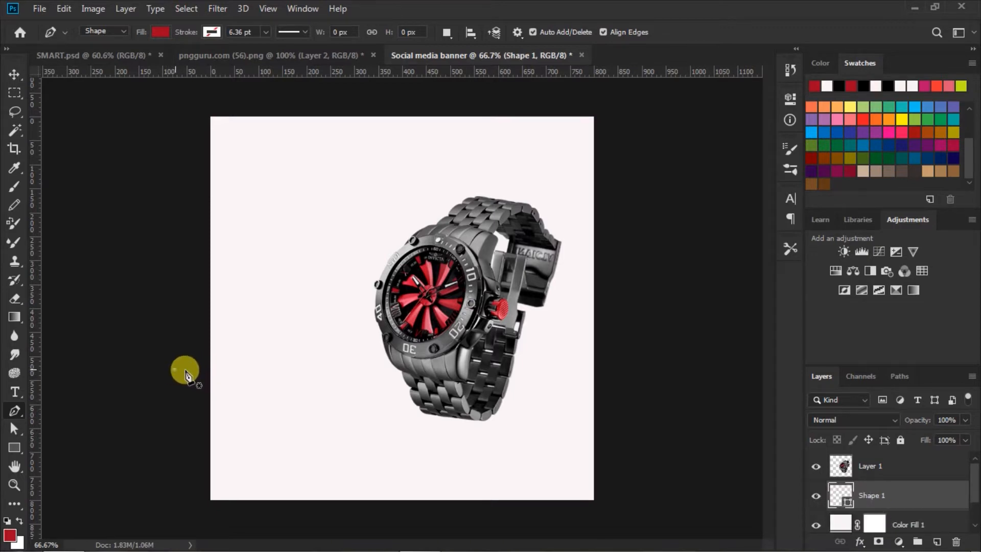
left_click(434, 415)
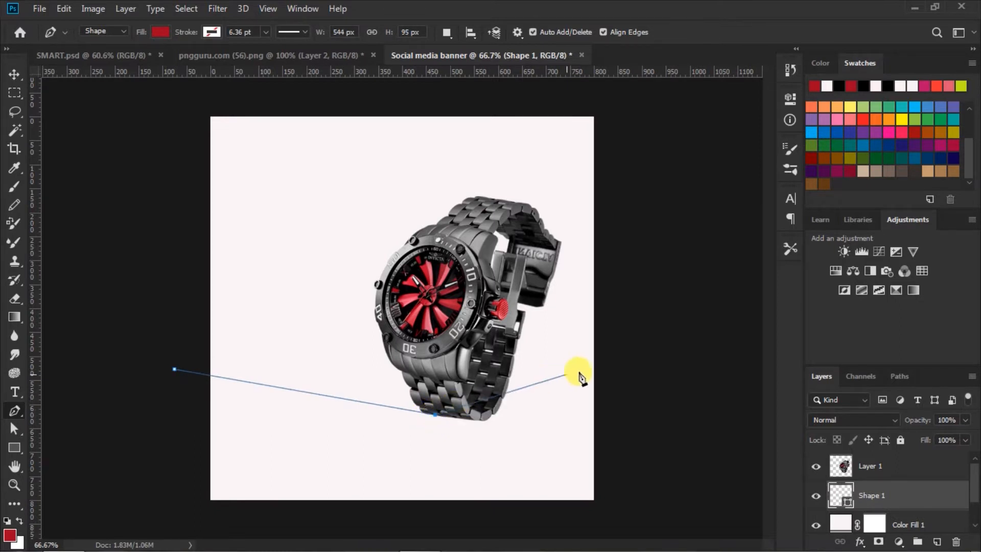
left_click(622, 375)
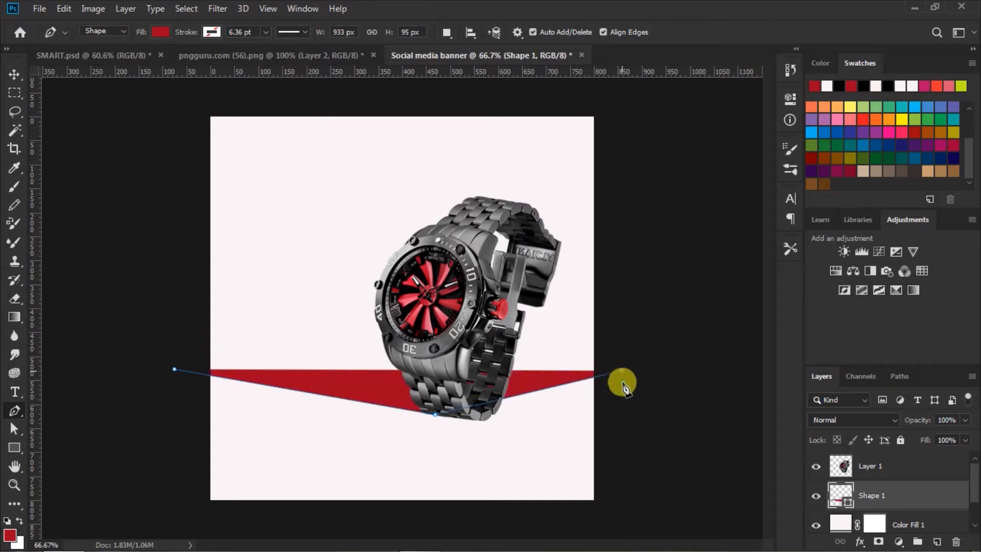
left_click(621, 516)
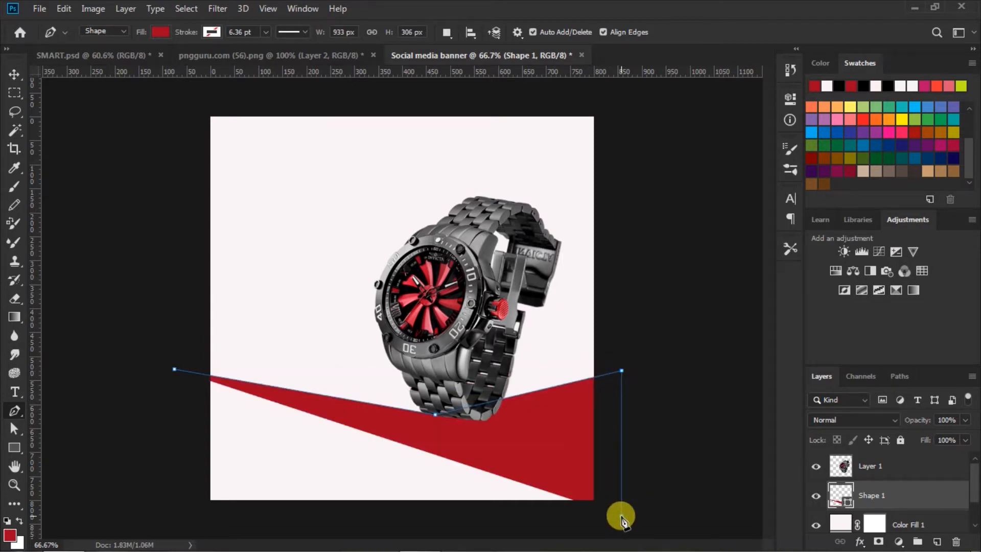
left_click(174, 517)
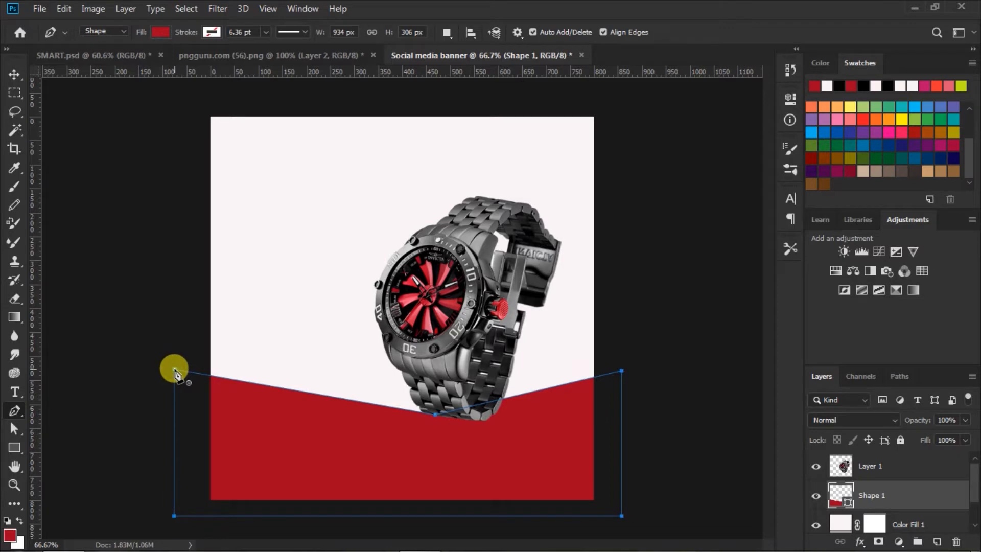
left_click(174, 370)
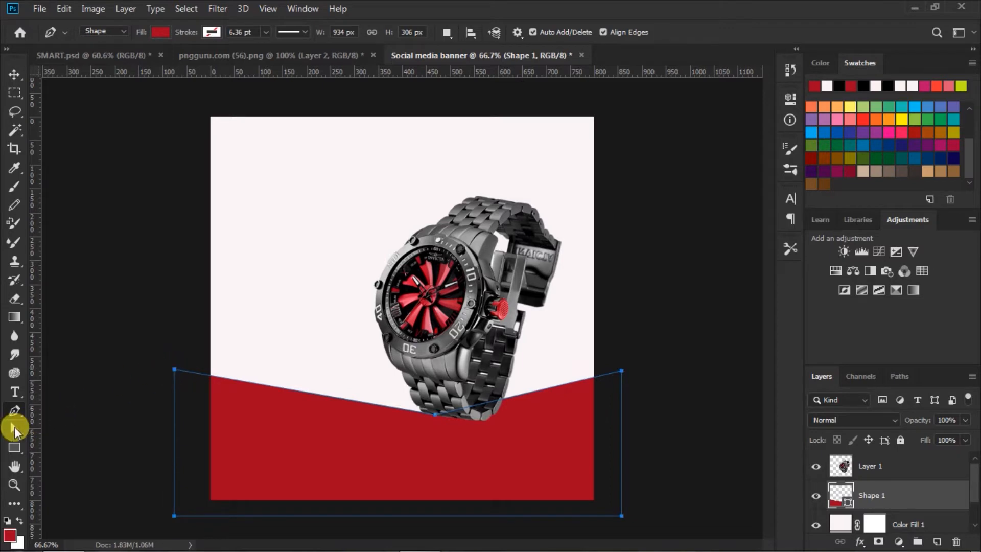
Raise the red shape's left corner higher to steepen the V.
left_click(14, 429)
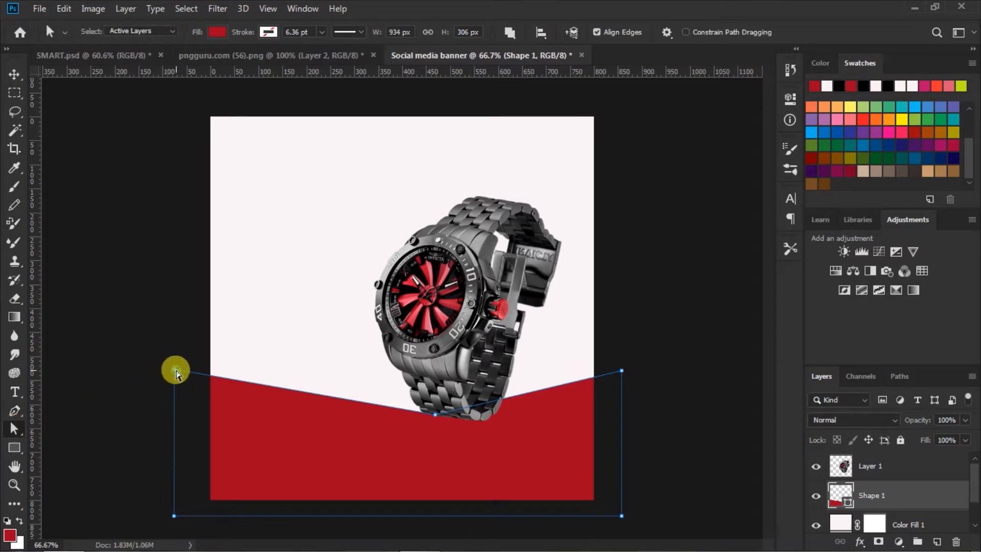
left_click_drag(174, 369, 175, 346)
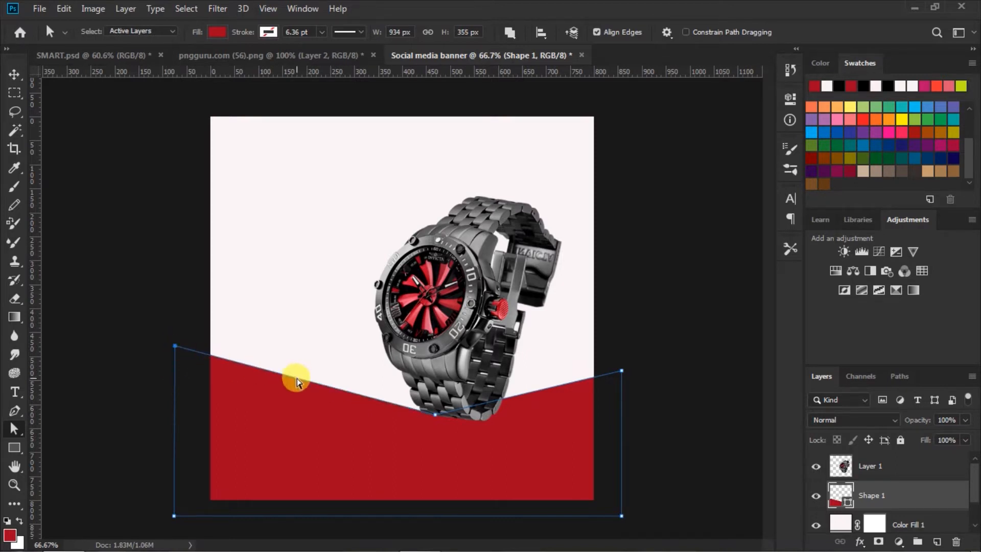
left_click(14, 75)
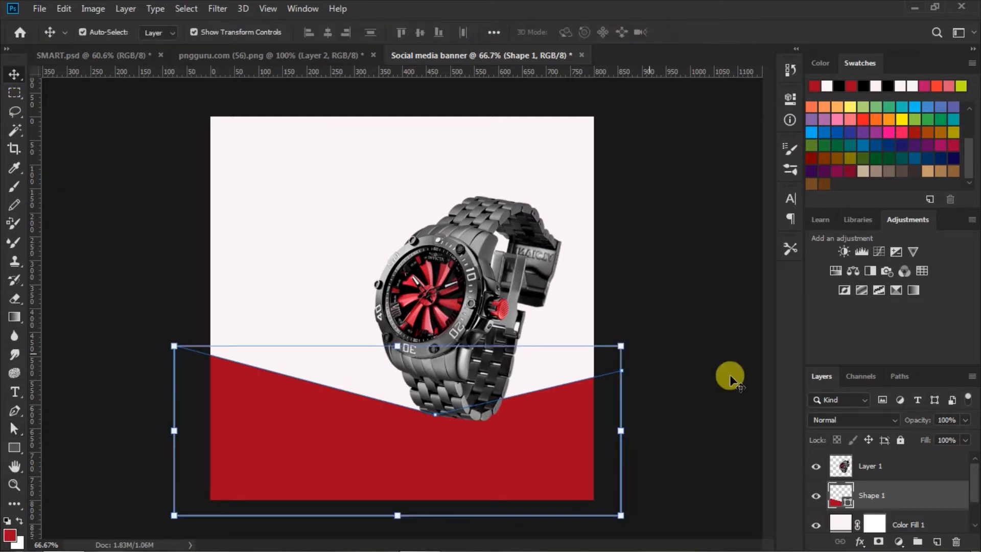
left_click(701, 368)
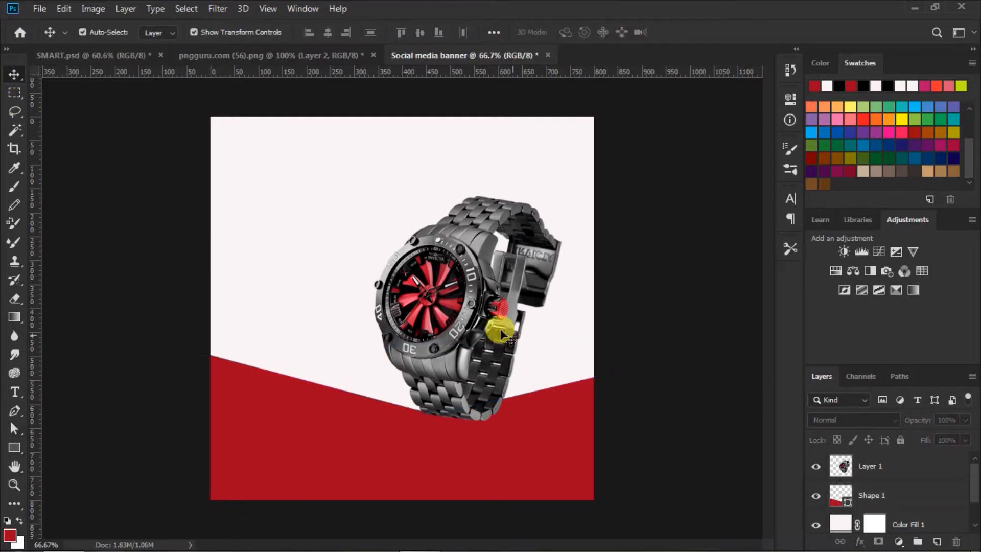
Nudge the watch slightly downward over the red band.
left_click(470, 321)
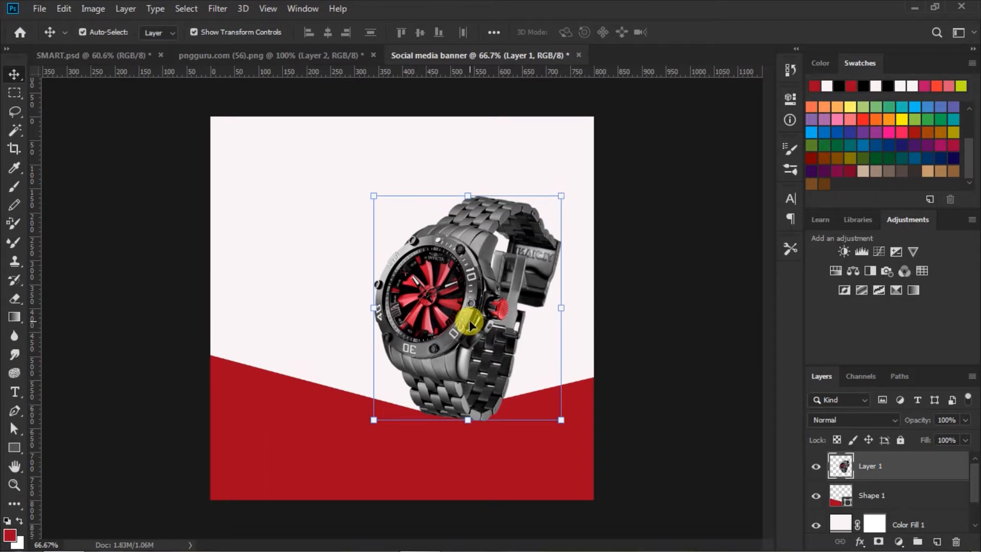
key("Down")
key("Down")
key("Down")
key("Down")
key("Down")
key("Down")
key("Down")
key("Down")
key("Down")
key("Down")
key("Down")
key("Down")
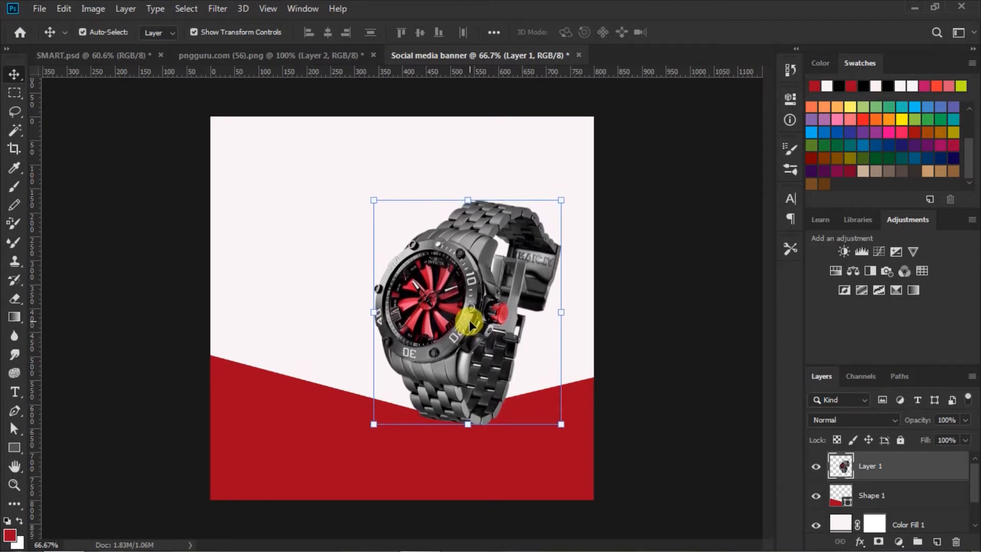
left_click(641, 342)
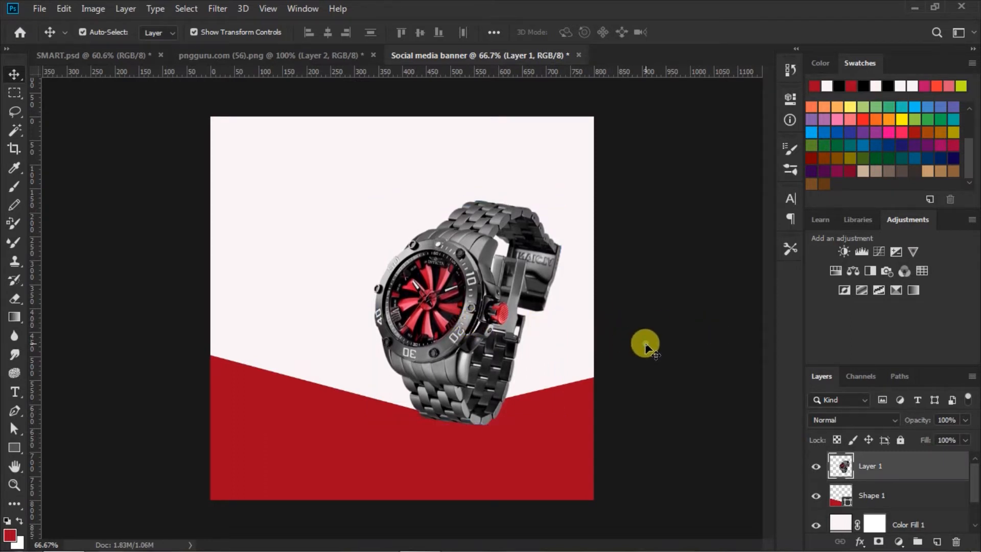
left_click(402, 447)
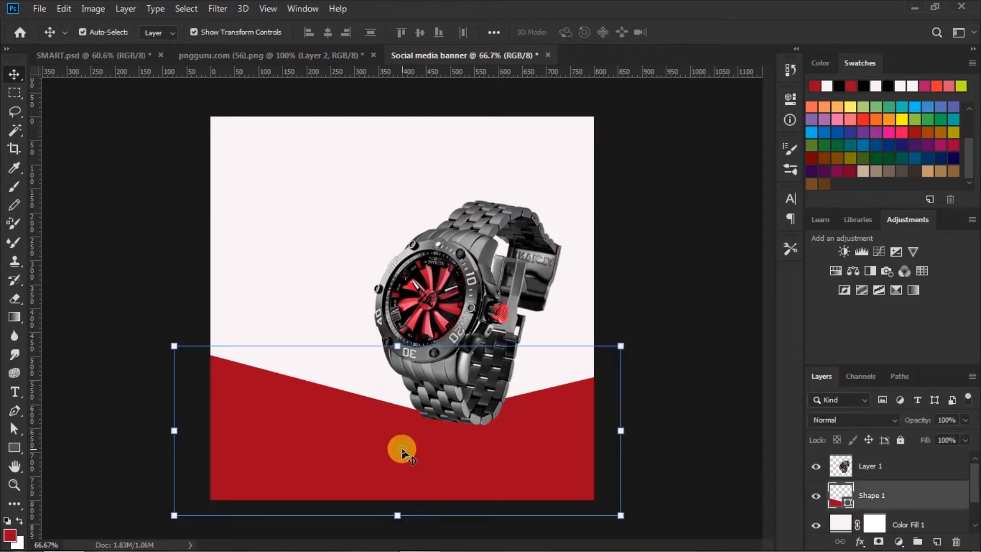
Duplicate the red shape and recolour the copy near-black #070707.
key("ctrl+j")
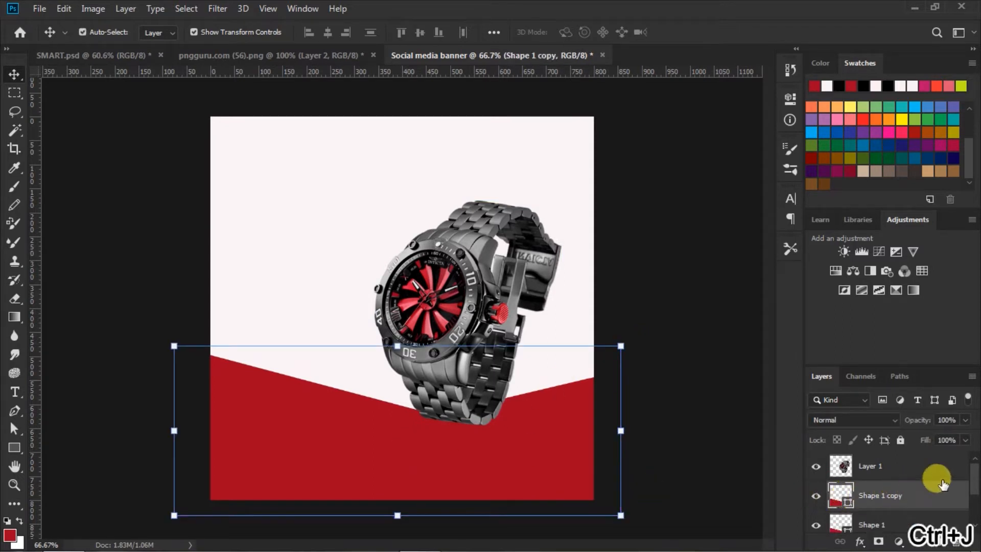
scroll(973, 480, "down", 1)
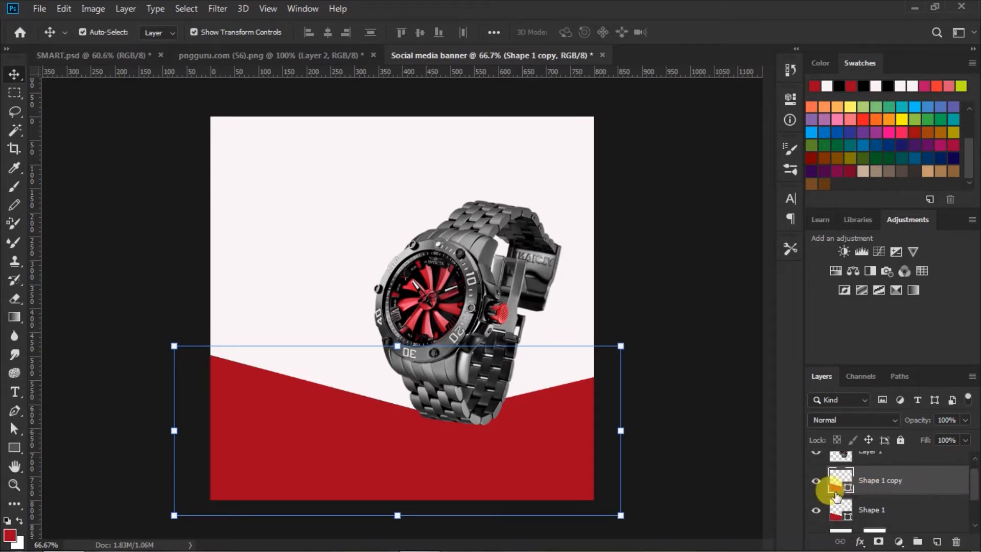
left_click_drag(824, 480, 836, 518)
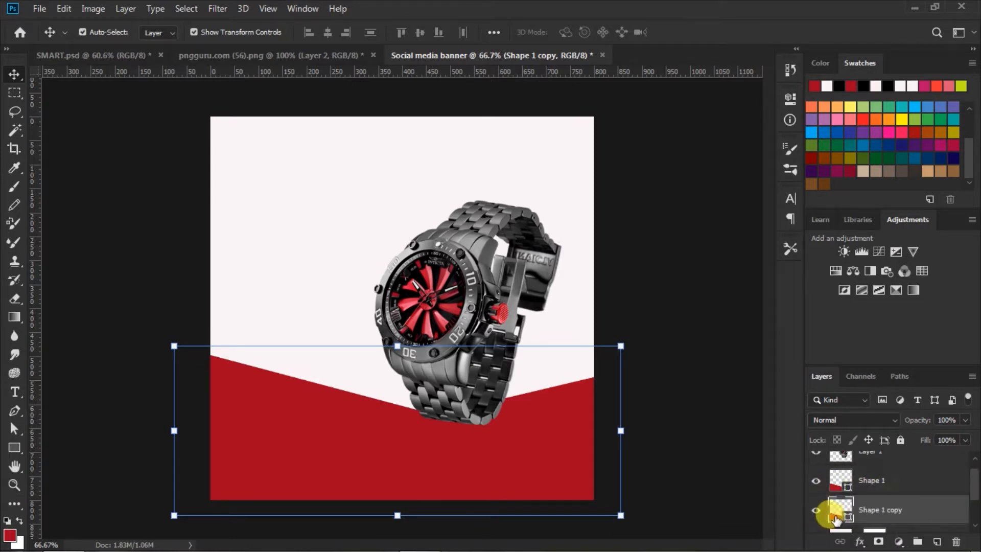
double_click(836, 517)
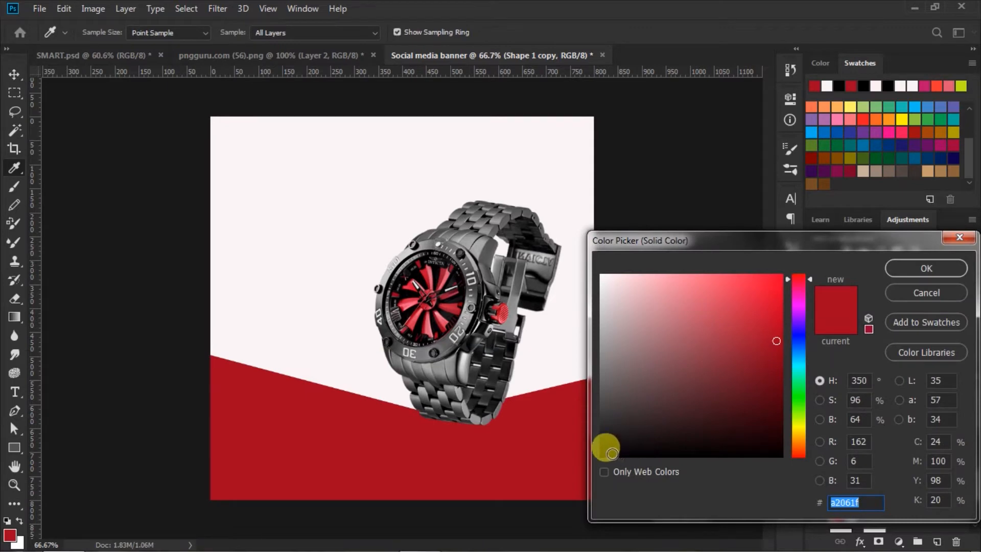
left_click(607, 452)
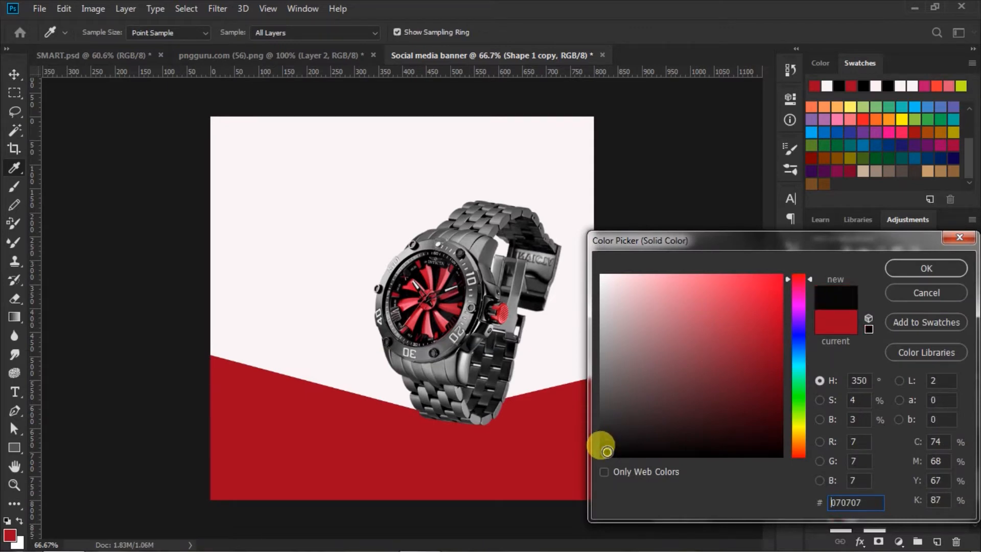
double_click(865, 501)
left_click(903, 266)
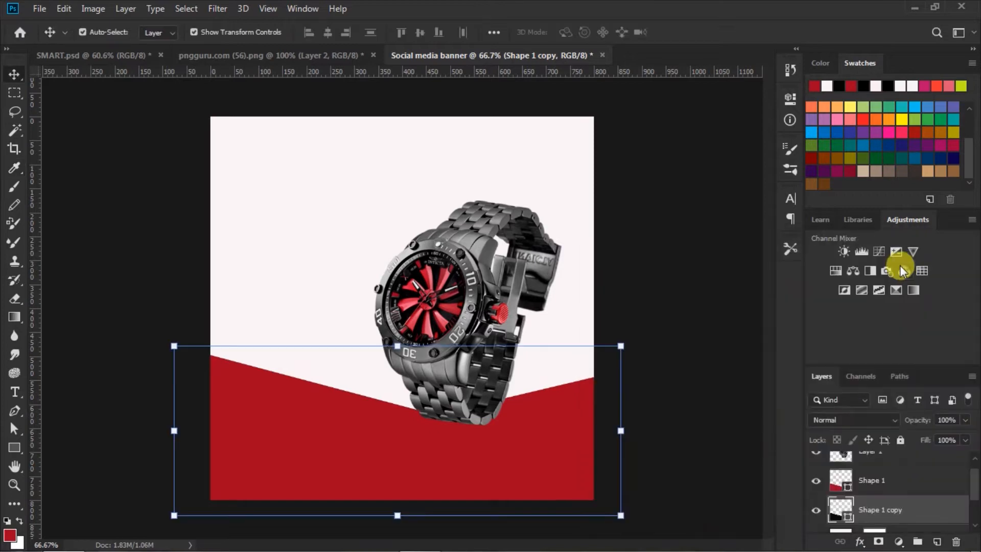
Shift the black copy up and slightly right so it edges the red band's V.
key("Up")
key("Up")
key("Up")
key("Up")
key("Up")
key("Up")
key("Up")
key("Up")
key("Up")
key("Up")
key("Up")
key("Up")
key("Up")
key("Up")
key("Up")
key("Up")
key("Up")
key("Up")
key("Up")
key("Up")
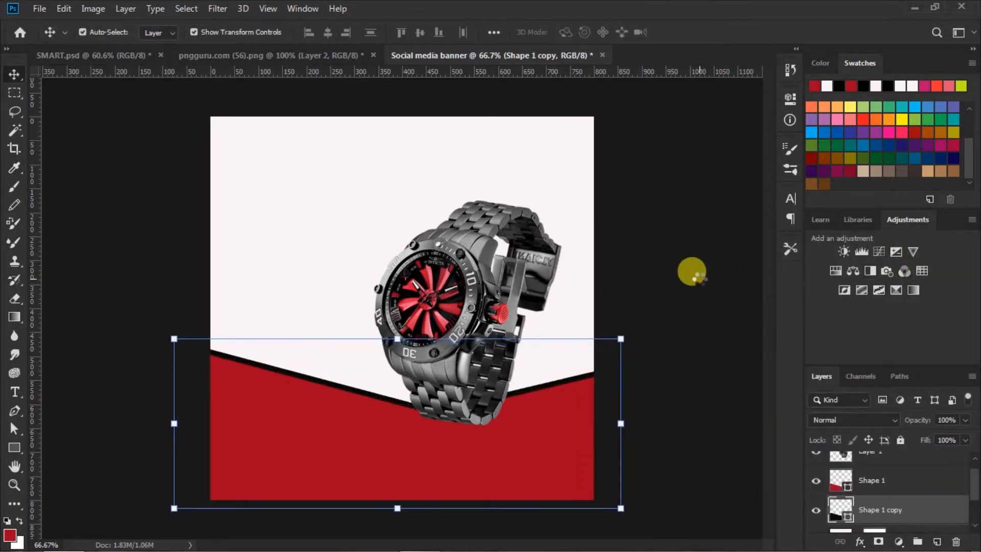
key("Up")
key("Up")
key("Up")
key("Up")
key("Up")
key("Up")
key("Up")
key("Up")
key("Up")
key("Up")
key("Up")
key("Up")
key("Up")
key("Up")
key("Up")
left_click_drag(364, 386, 382, 390)
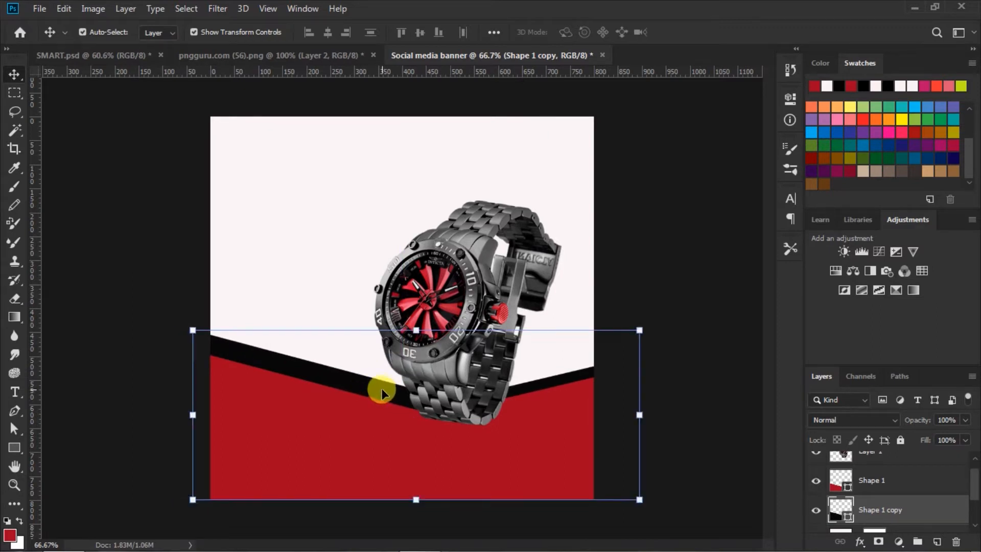
left_click(649, 285)
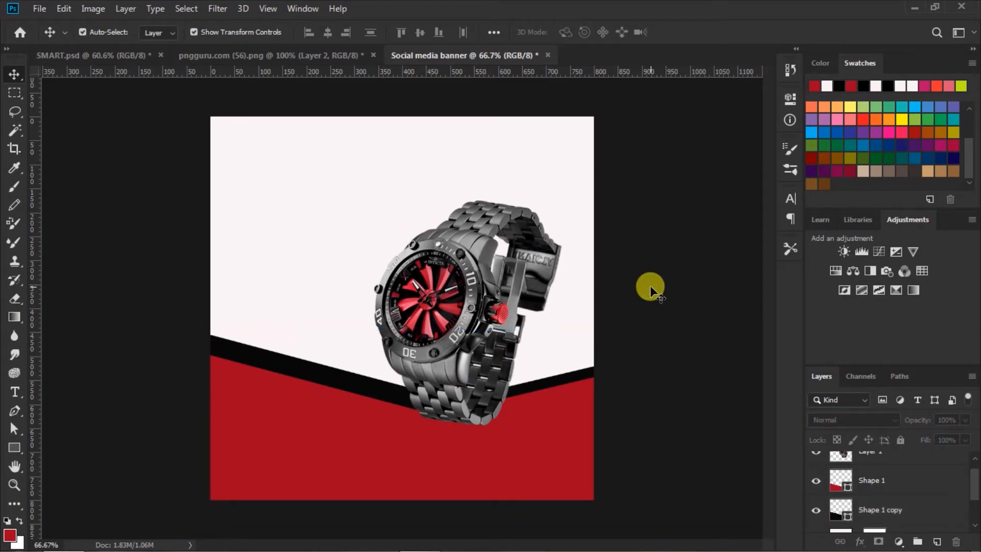
left_click(494, 467)
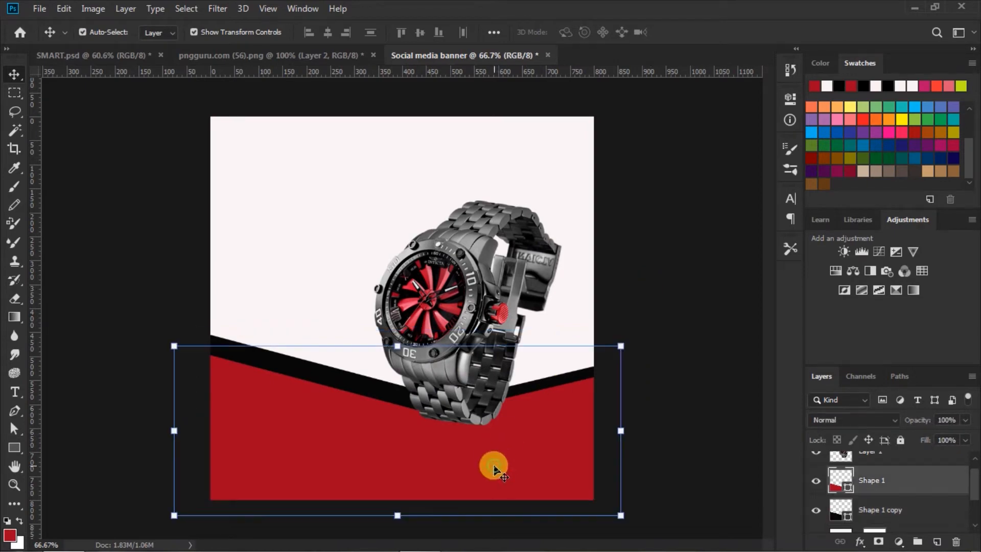
Add a Stroke effect to the red shape using a red-to-white gradient.
left_click(860, 540)
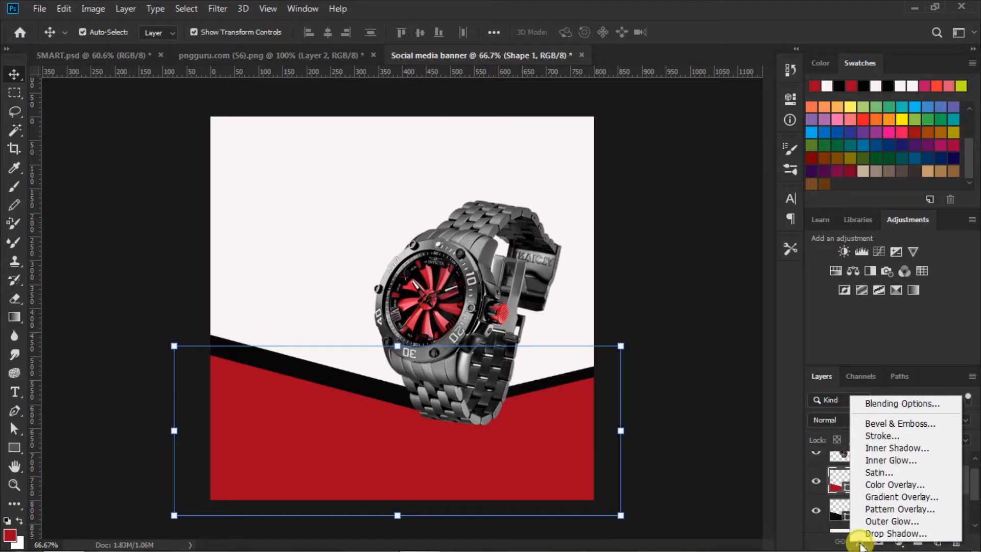
left_click(878, 437)
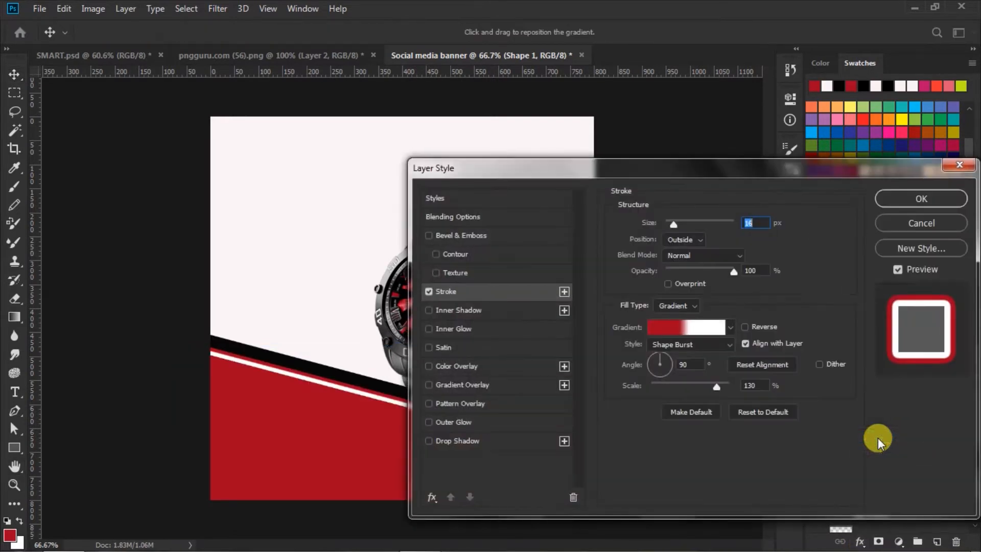
left_click(699, 329)
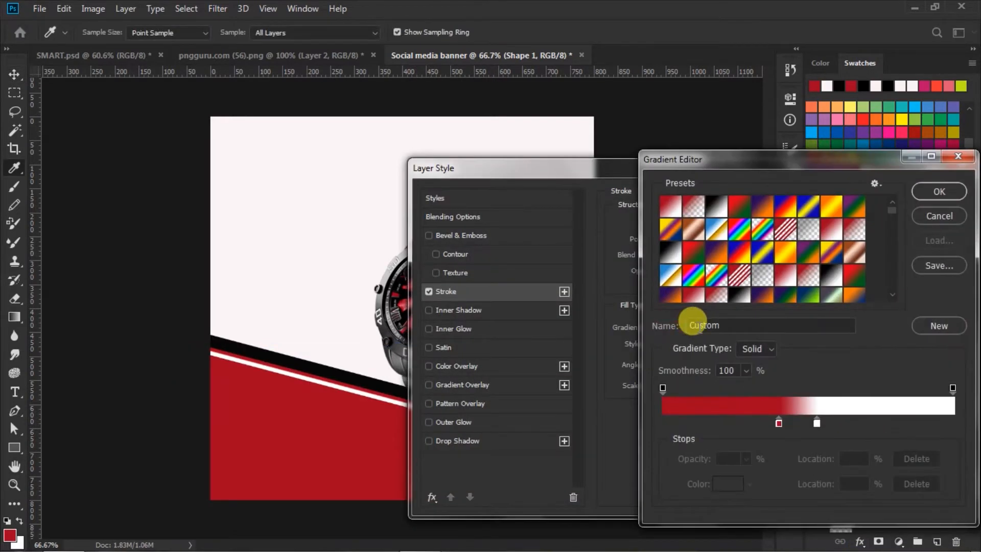
left_click(778, 422)
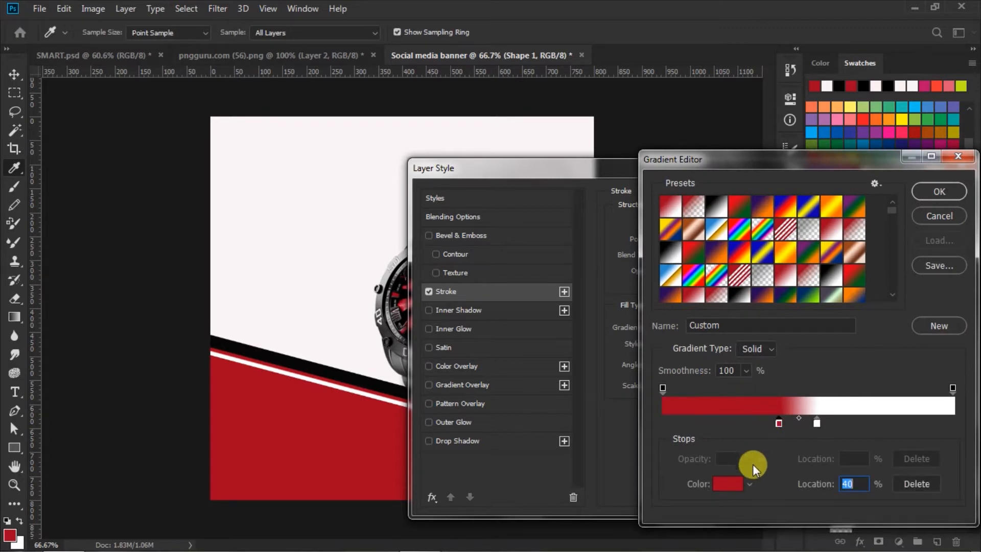
left_click(728, 483)
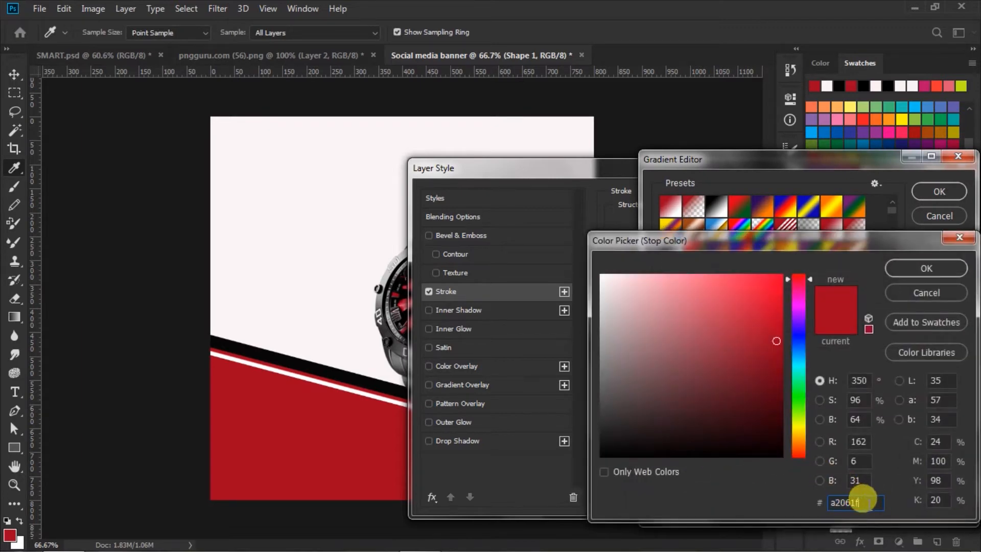
left_click(905, 269)
left_click(817, 422)
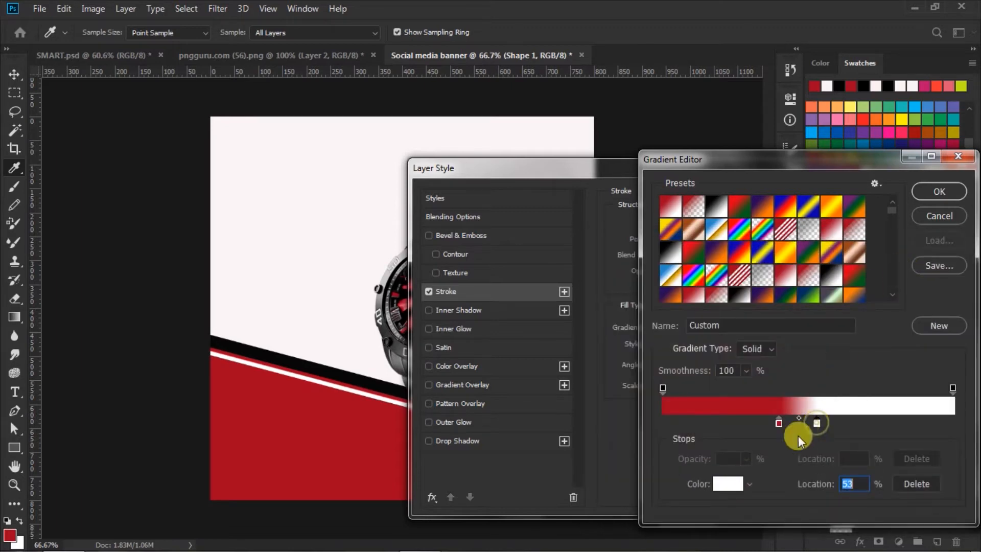
left_click(727, 485)
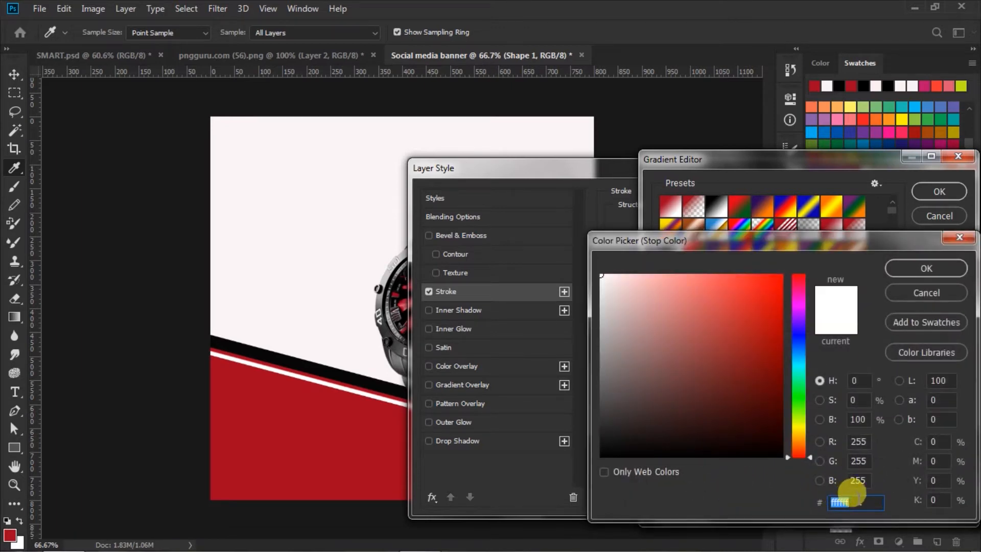
left_click(896, 268)
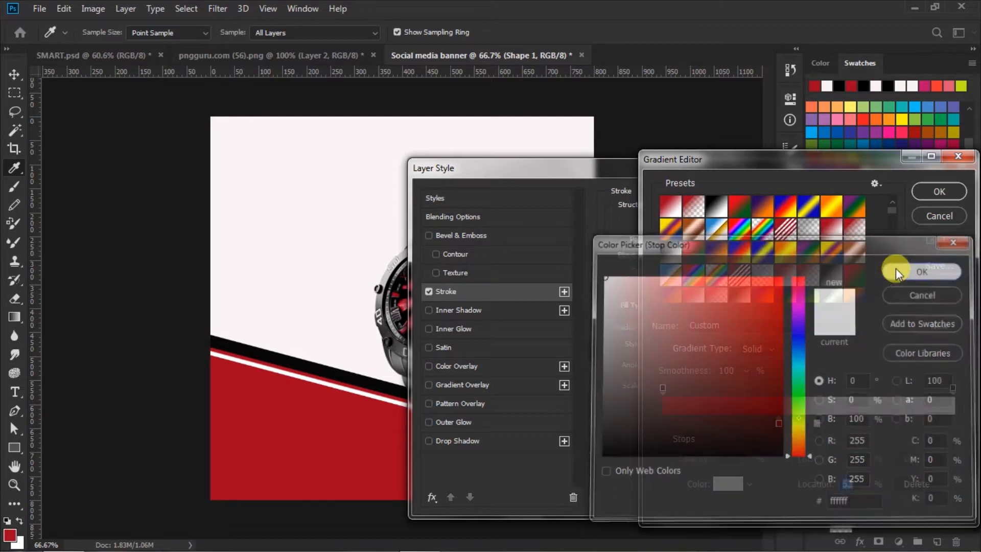
left_click(933, 188)
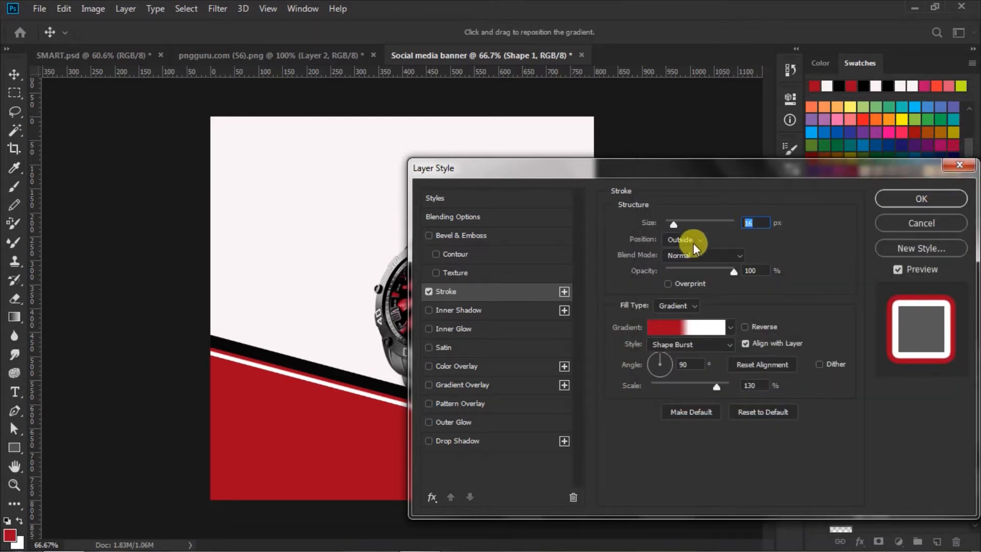
Set the 16 px stroke to Outside, Shape Burst style, scale 130, and apply it.
left_click(700, 238)
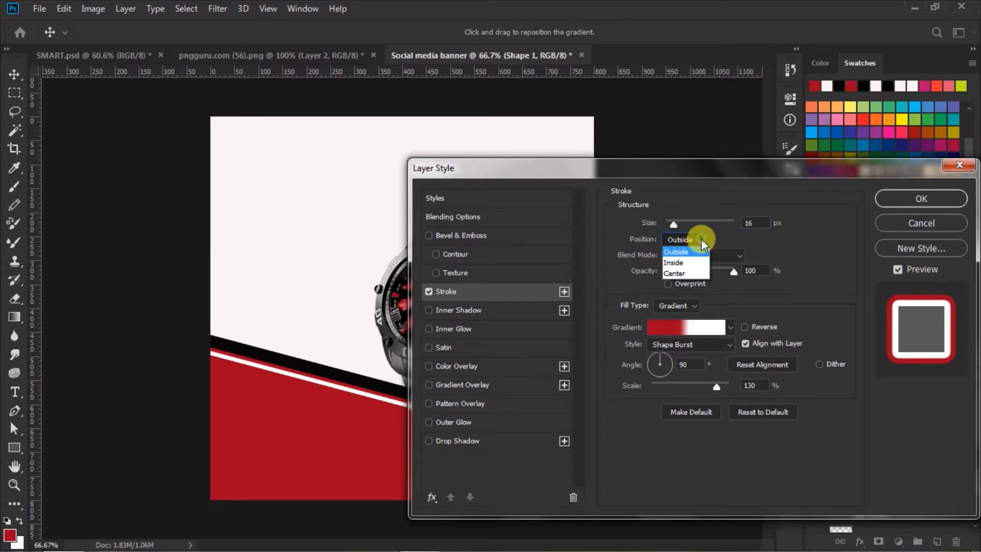
left_click(677, 250)
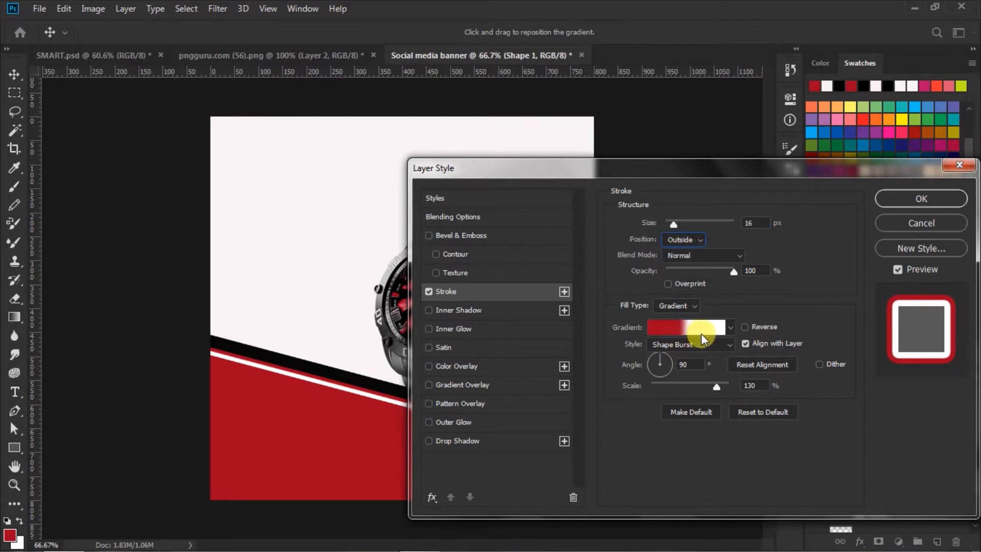
left_click(729, 342)
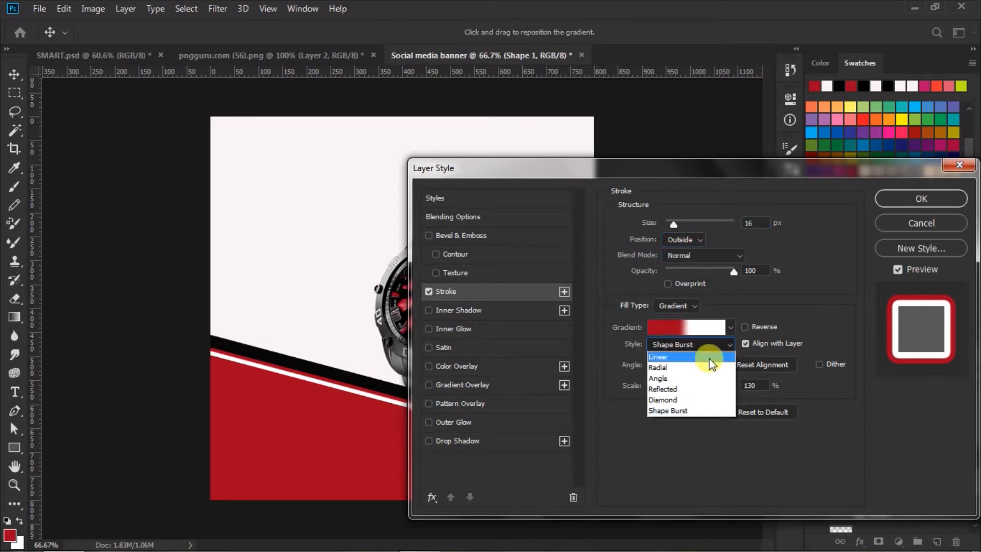
left_click(670, 409)
left_click(760, 385)
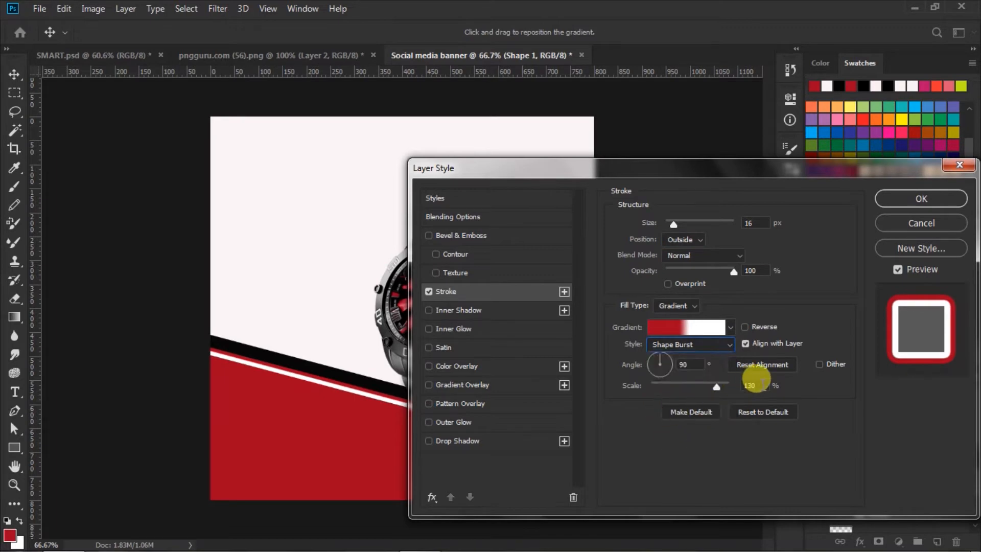
left_click(915, 200)
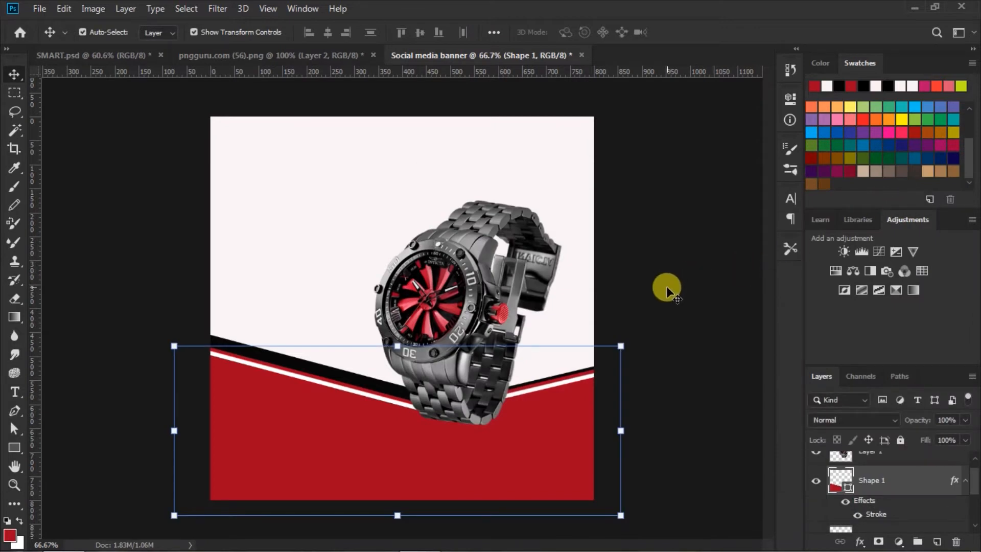
Drag the watch about 13 px to the right.
left_click(667, 290)
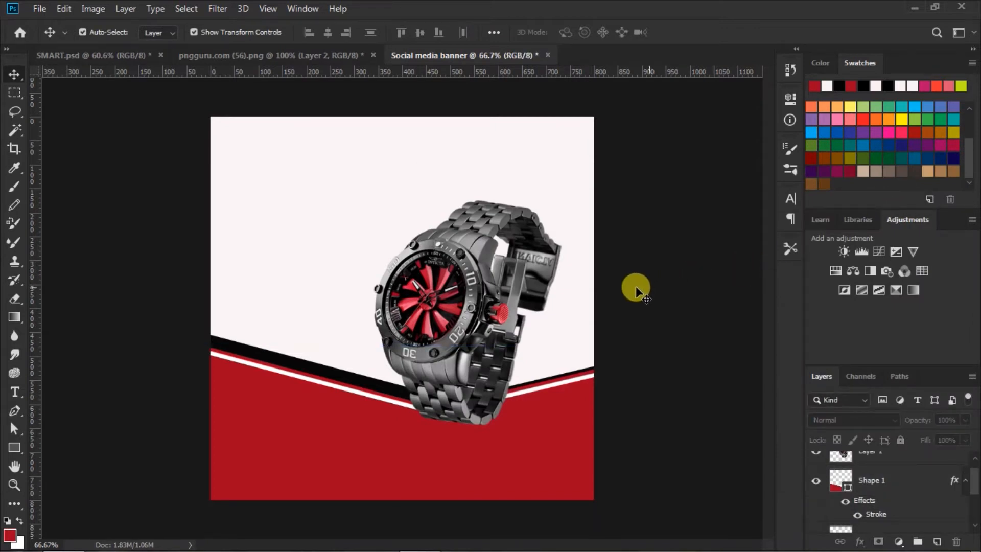
left_click_drag(441, 315, 447, 316)
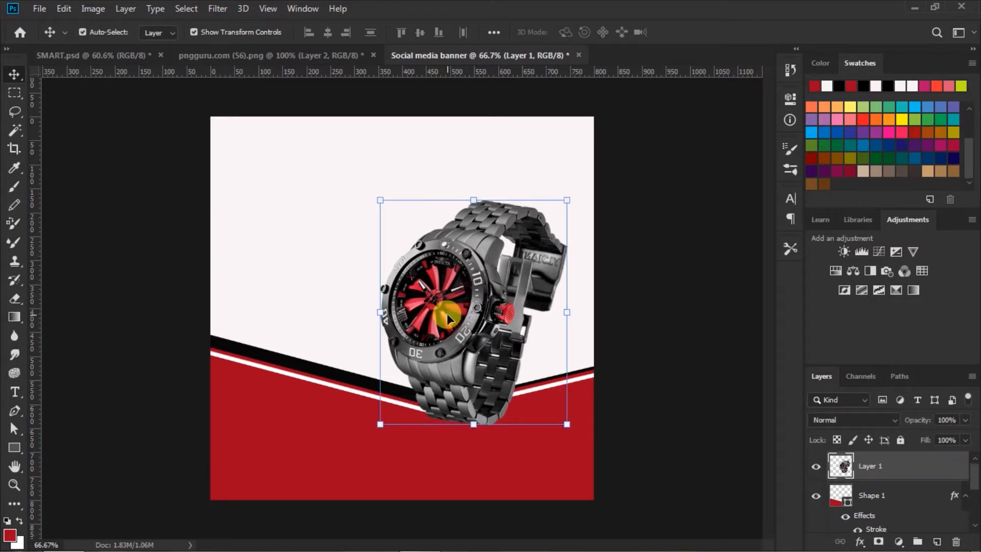
left_click(686, 336)
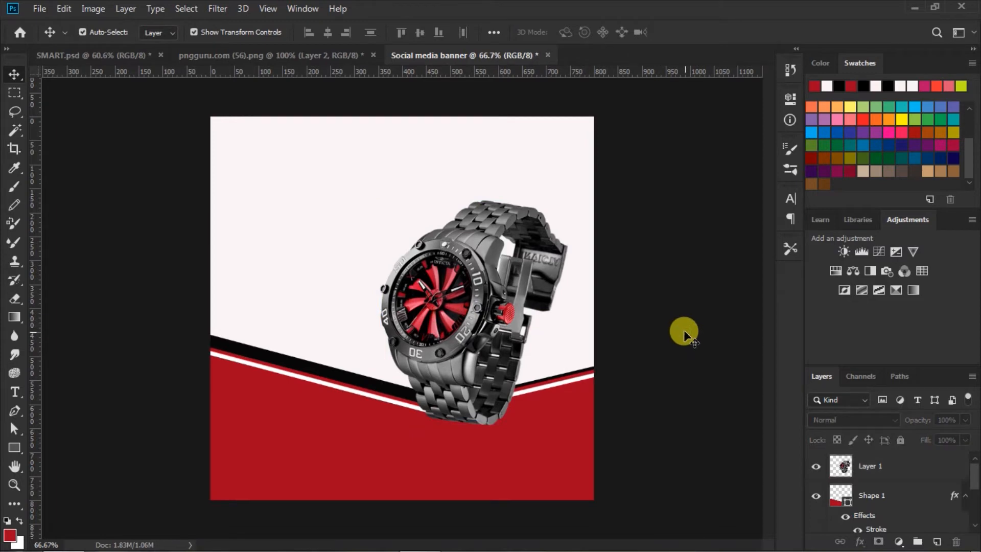
Set the Type tool to Mottingham Script, 72 pt, with near-black 060606 text colour.
left_click(16, 391)
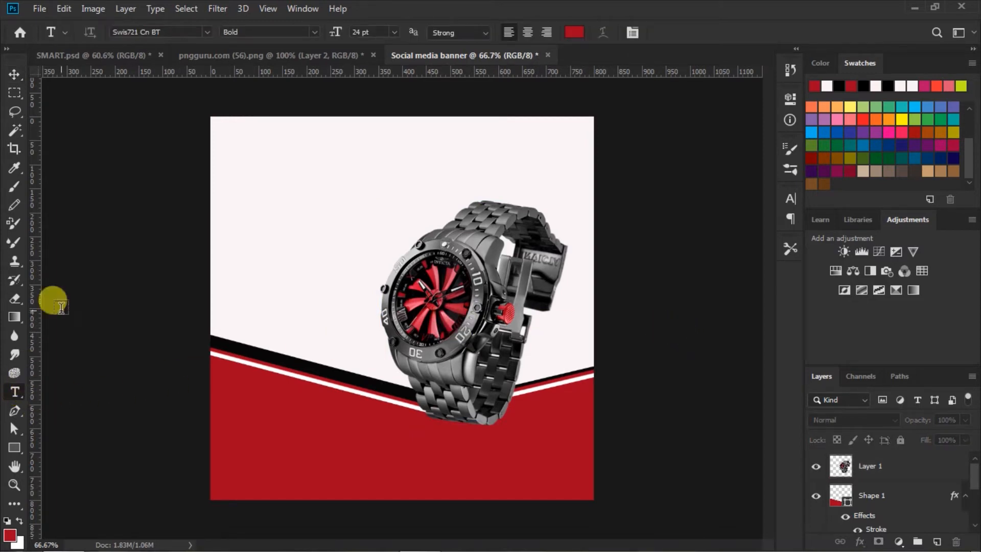
left_click(205, 32)
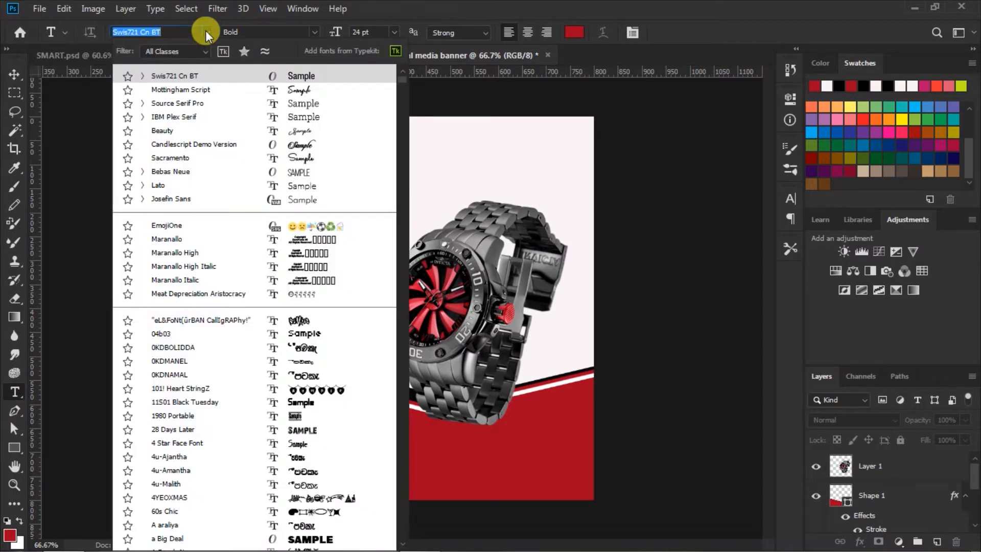
left_click(296, 91)
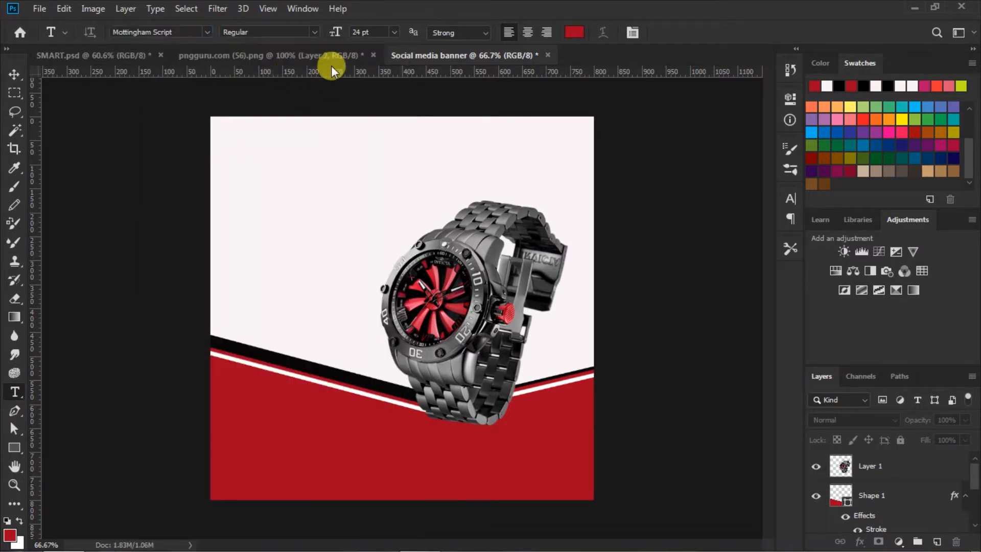
left_click(396, 31)
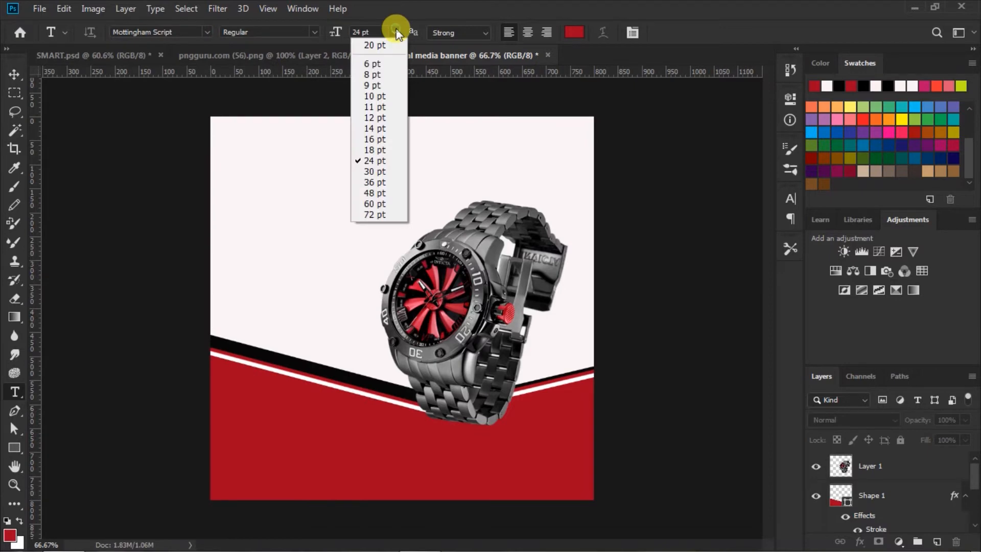
left_click(375, 215)
left_click(578, 31)
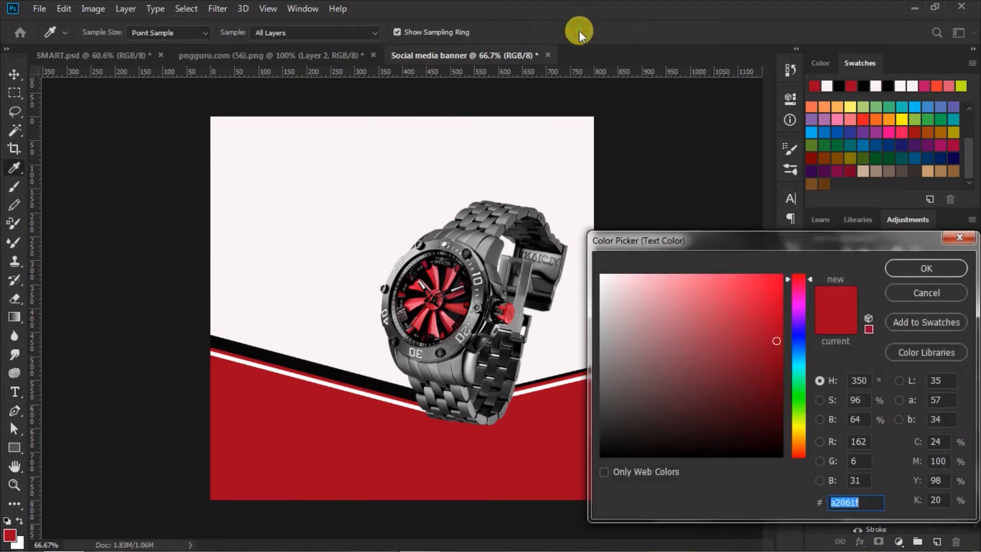
left_click_drag(609, 446, 607, 452)
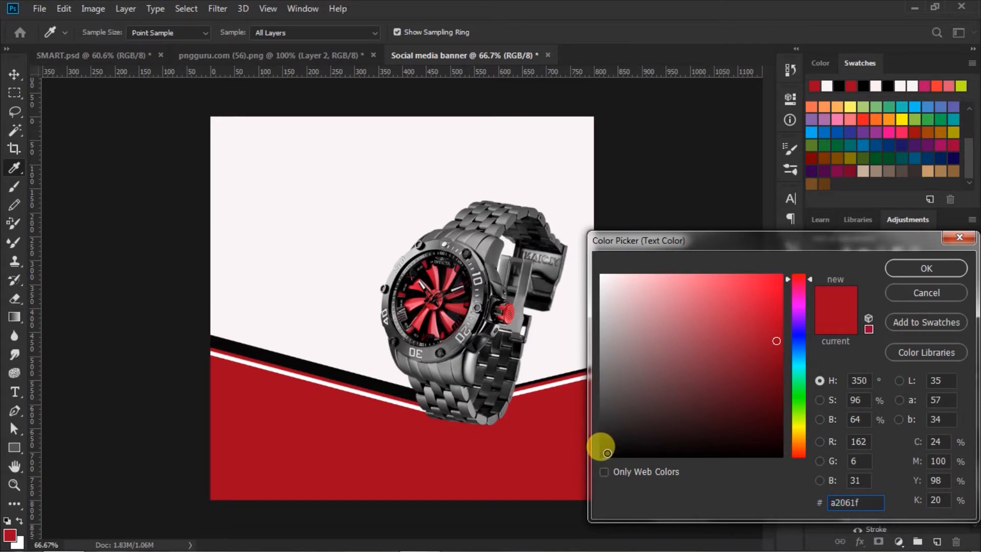
left_click(912, 269)
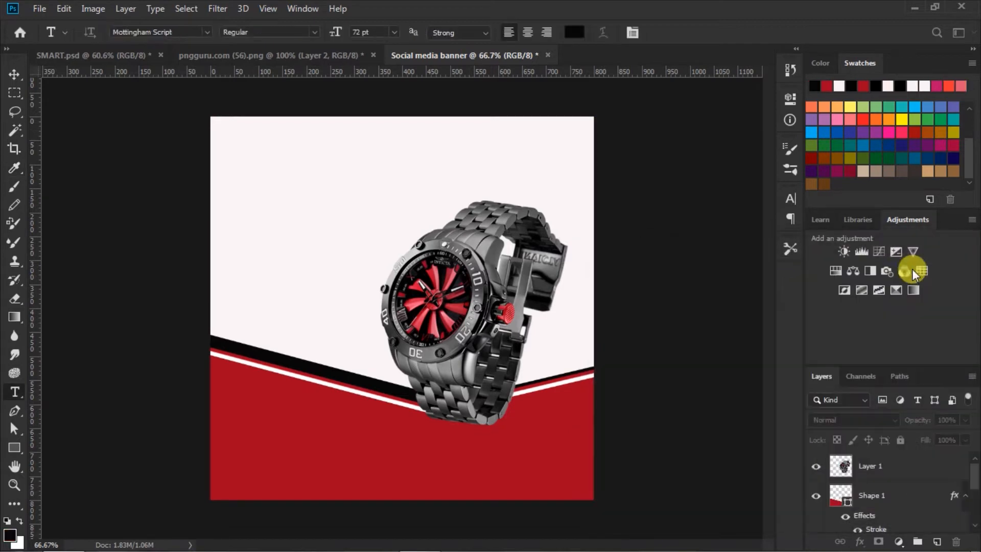
left_click(791, 199)
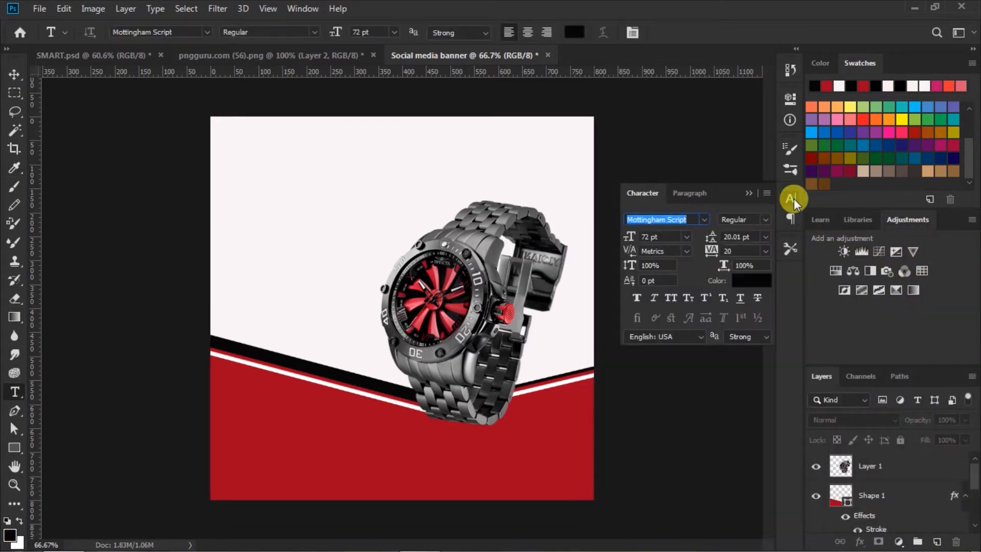
left_click(791, 198)
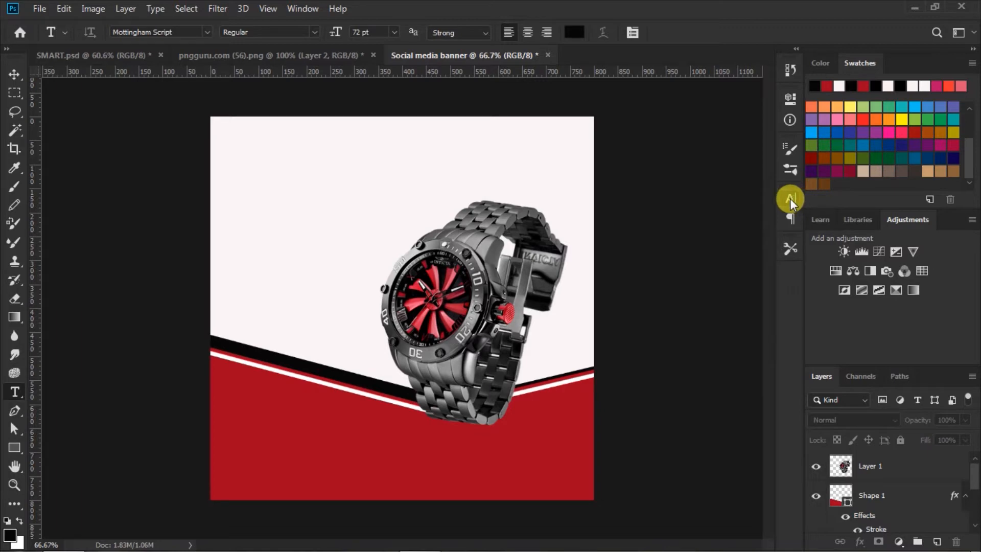
Type 'New Arrival' near the top-left corner and tighten its tracking to -20.
left_click(237, 163)
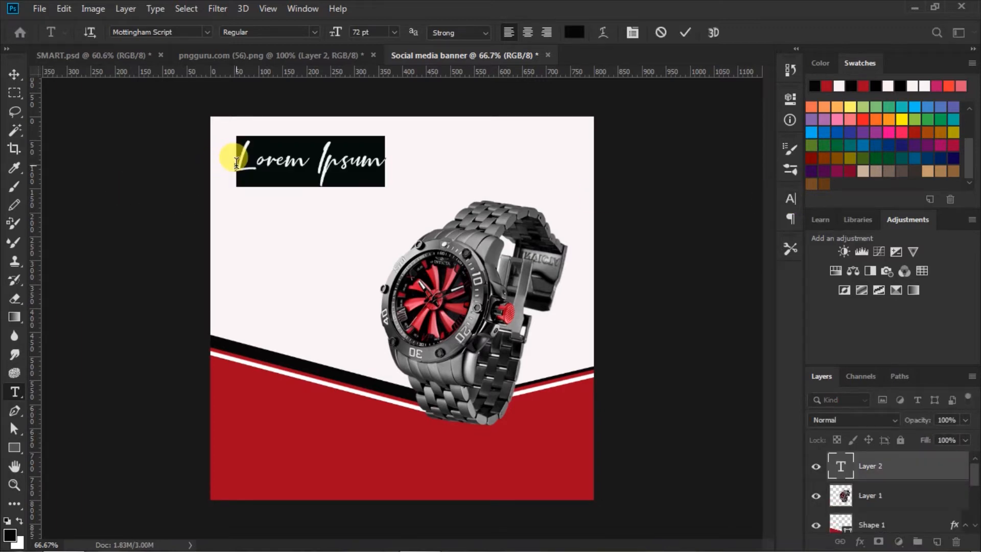
type("Ne")
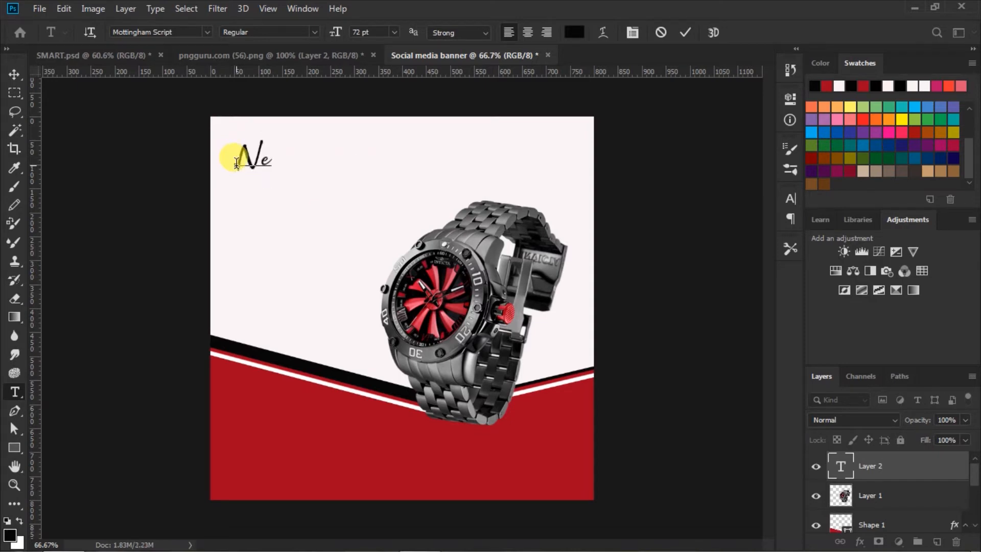
type("w Ar")
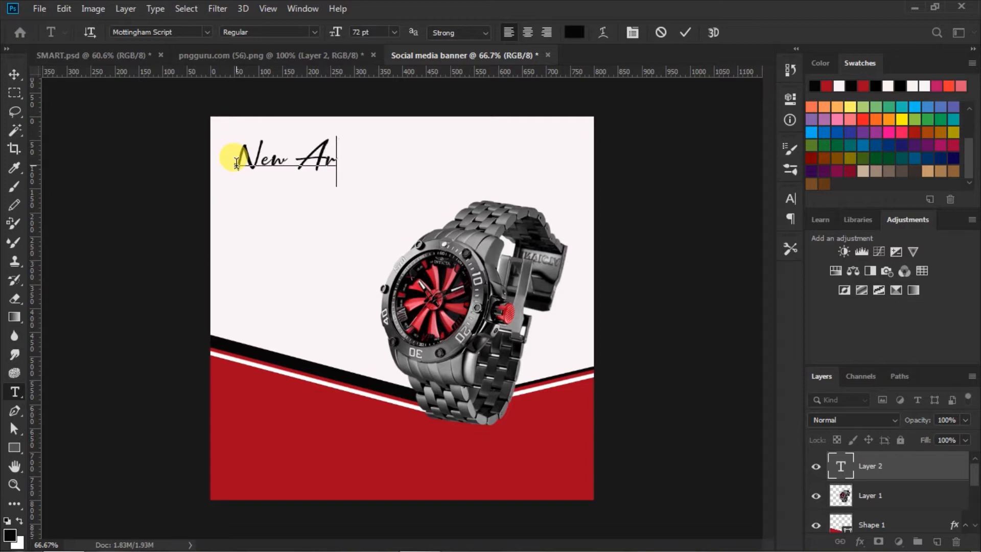
type("rival")
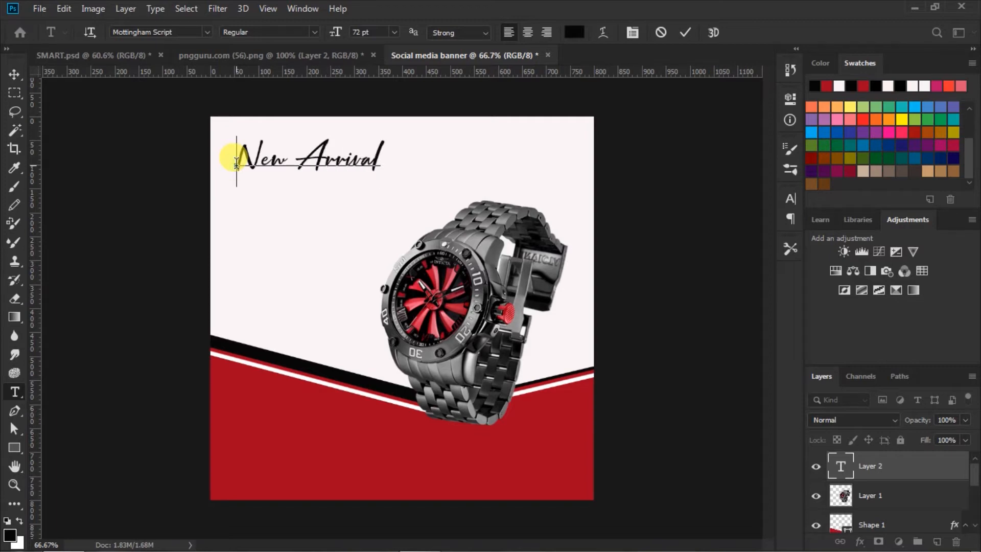
left_click_drag(232, 159, 501, 157)
left_click(790, 199)
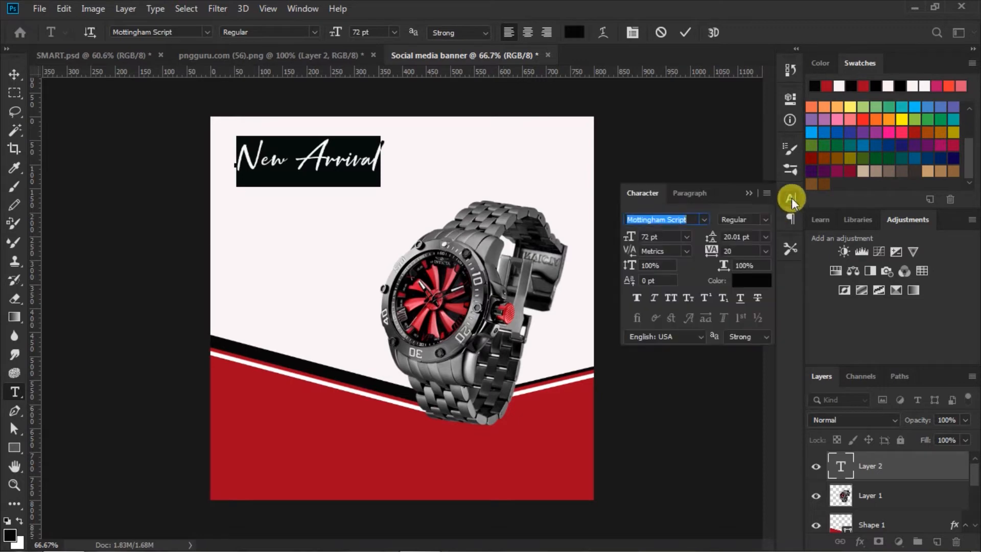
left_click(712, 251)
left_click_drag(711, 253, 701, 255)
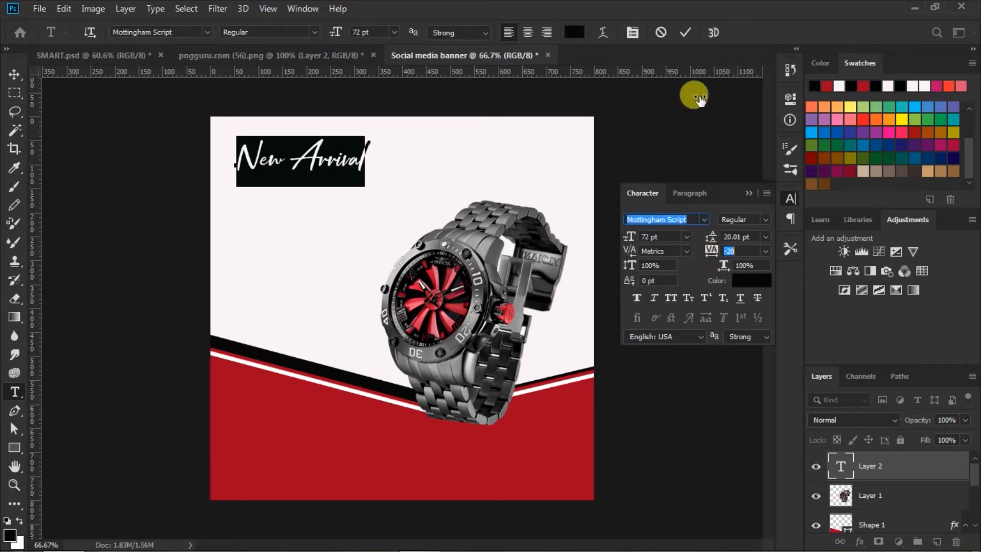
left_click(684, 32)
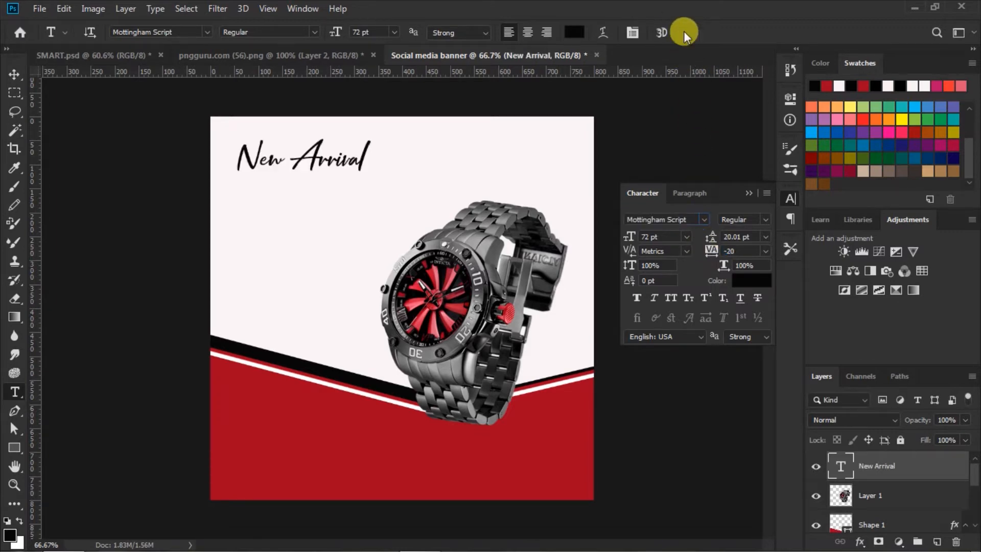
Nudge the New Arrival heading slightly to the left.
left_click(14, 74)
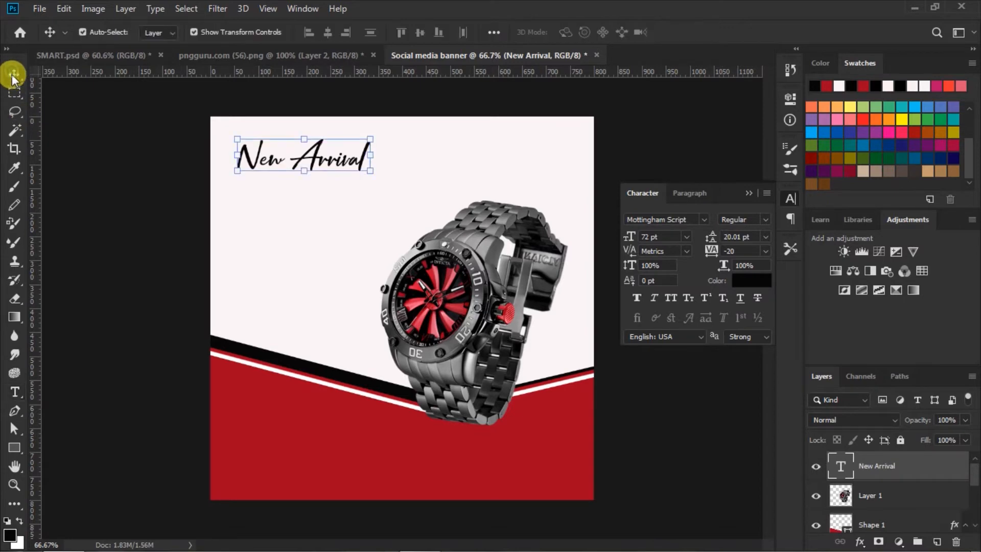
left_click(750, 193)
left_click_drag(329, 164, 324, 167)
left_click(699, 330)
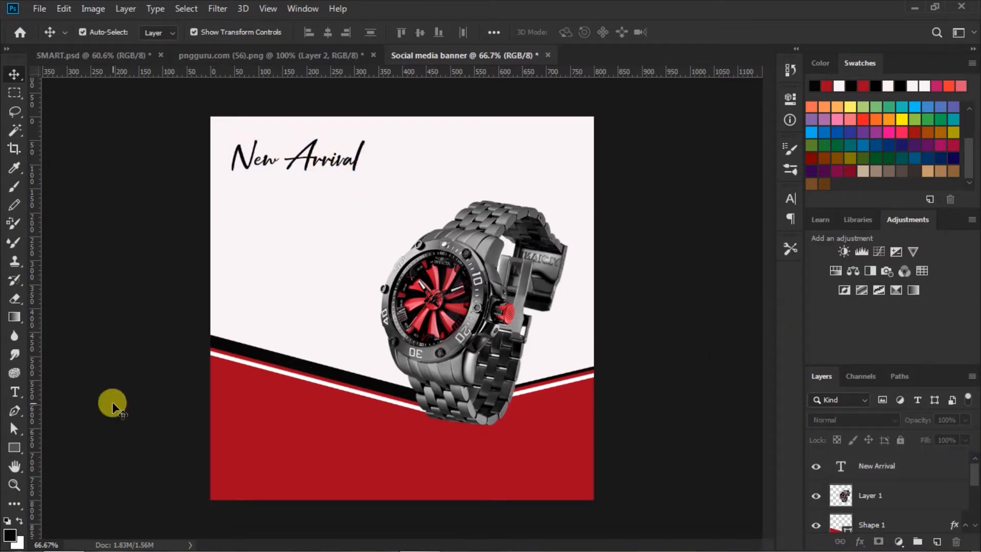
Set the Type tool to Swis721 Cn BT Bold with the banner red #a2061f sampled as colour.
left_click(15, 392)
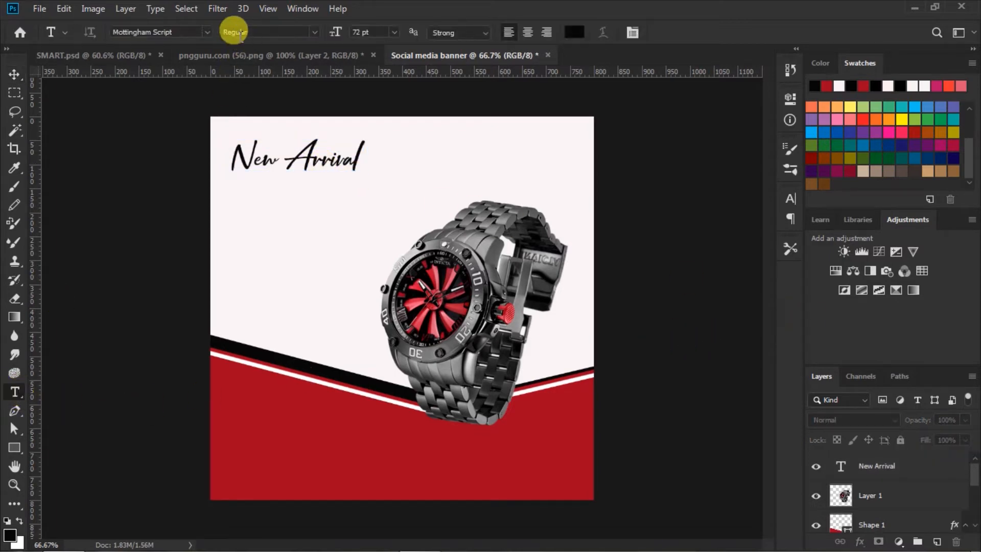
left_click(207, 32)
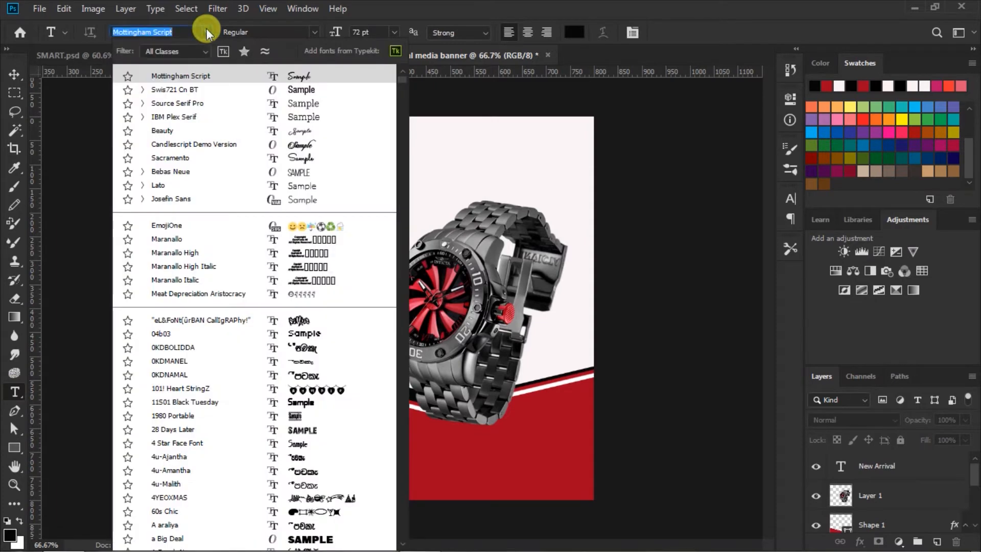
left_click(301, 91)
left_click(314, 30)
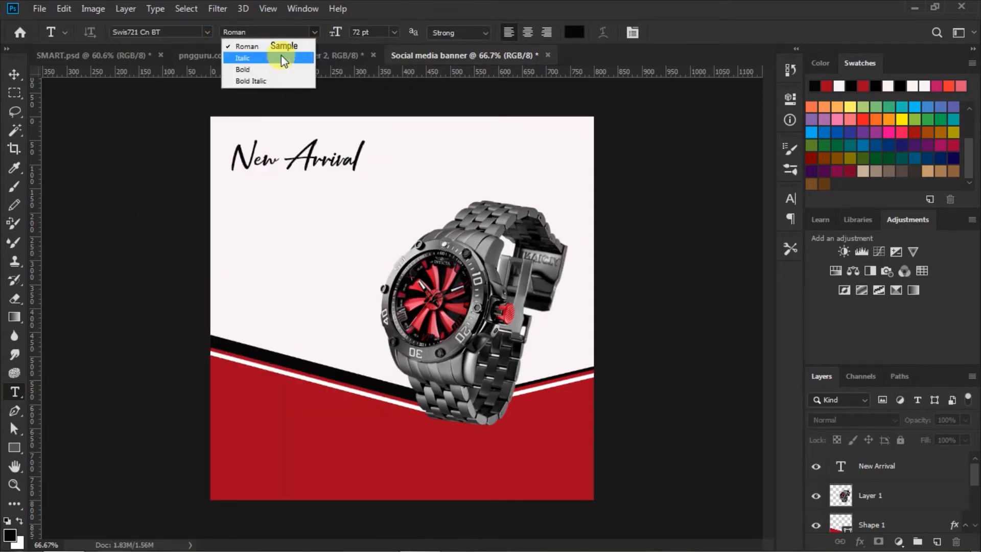
left_click(258, 69)
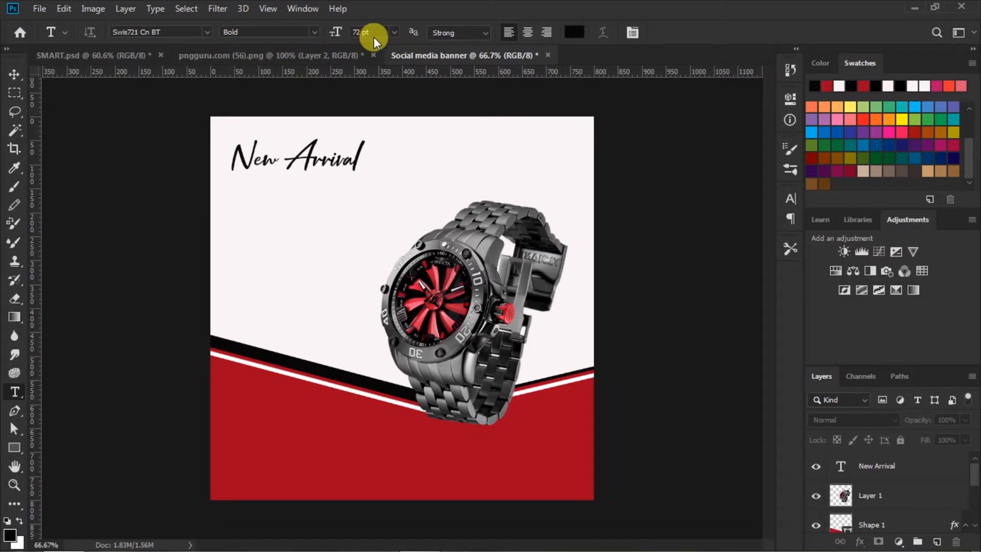
left_click(571, 32)
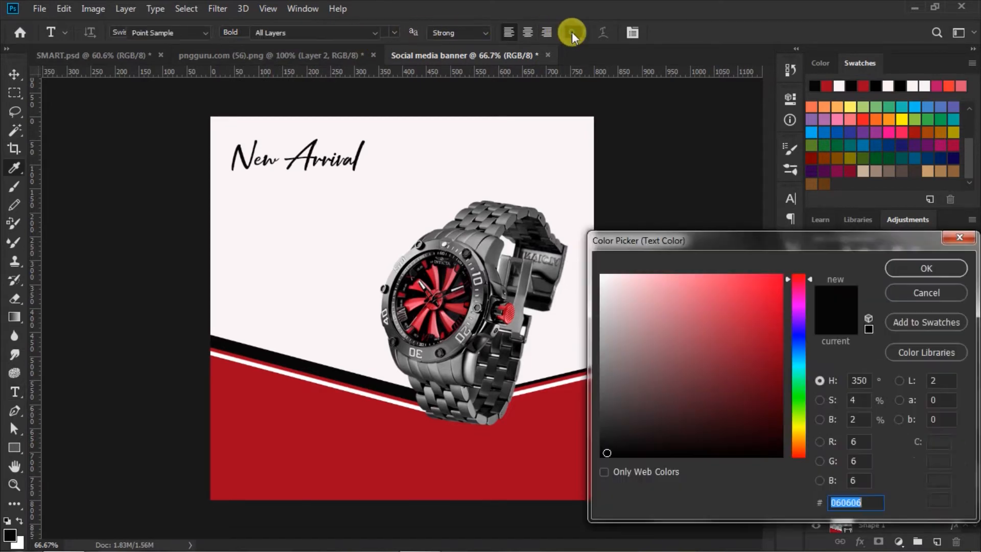
left_click(564, 408)
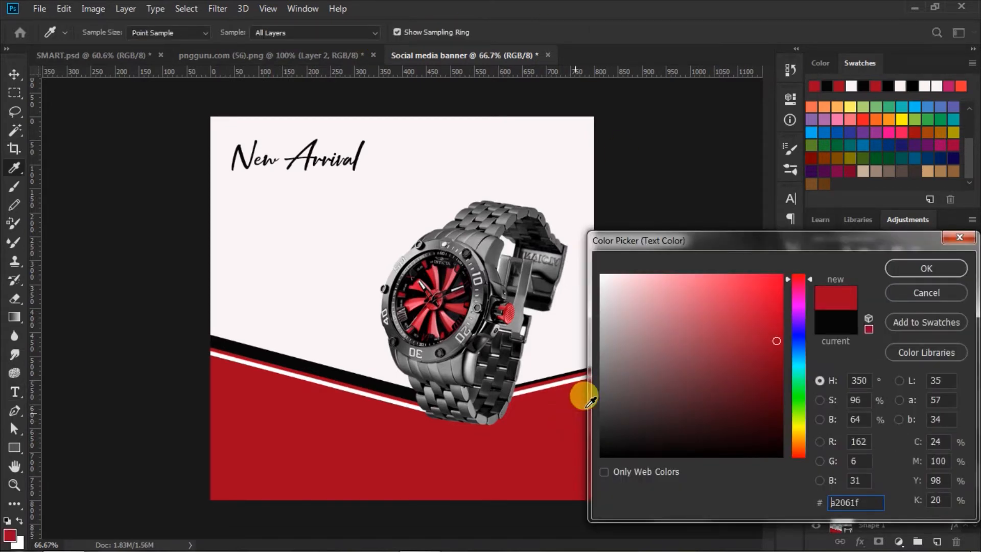
double_click(868, 501)
left_click(912, 267)
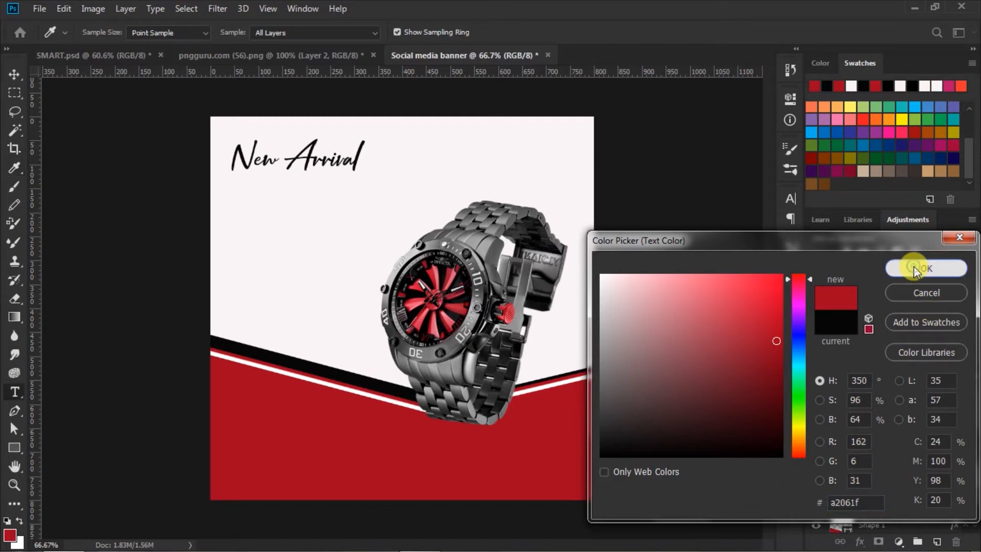
left_click(790, 198)
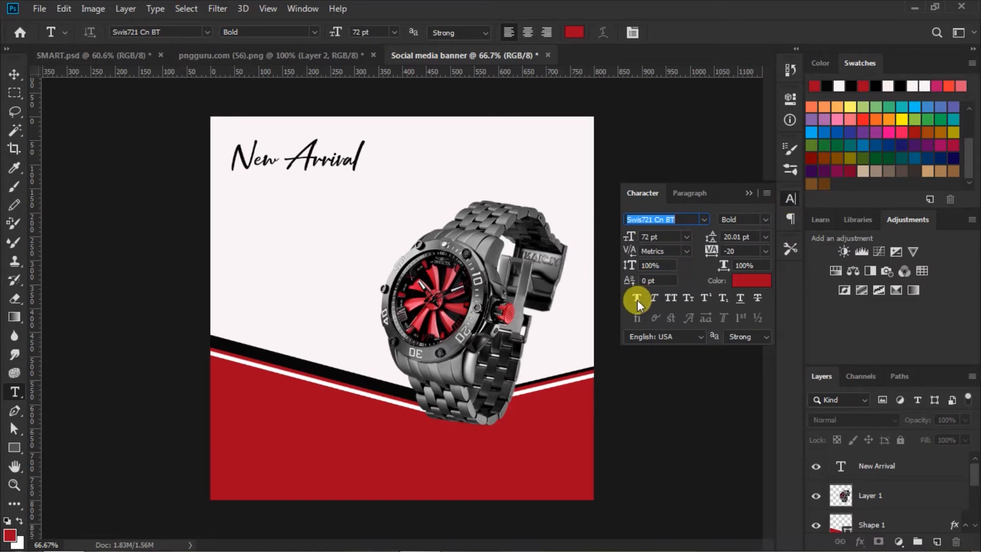
left_click(746, 195)
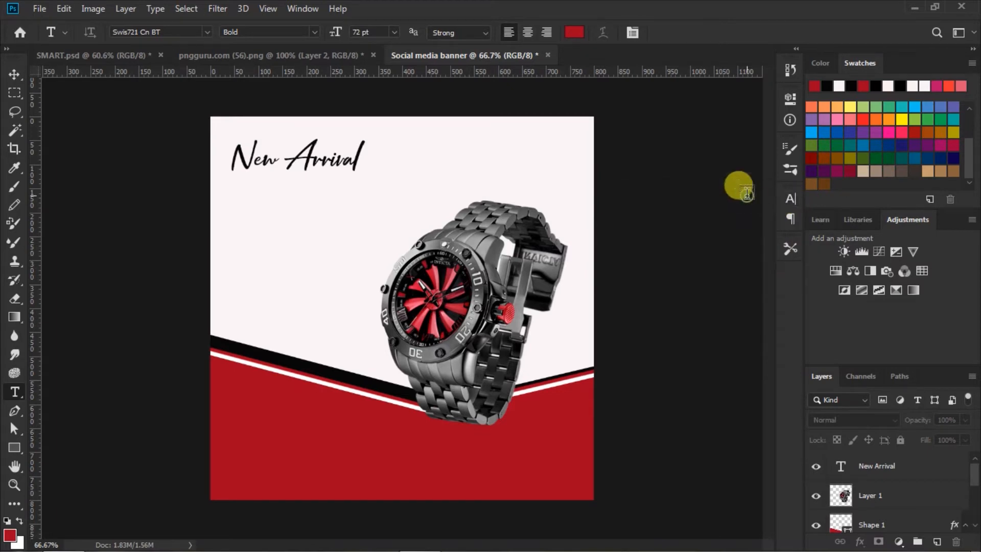
Type 'SMART WATCH' and 'COLLECTION' on two lines below New Arrival, then select both.
left_click(231, 190)
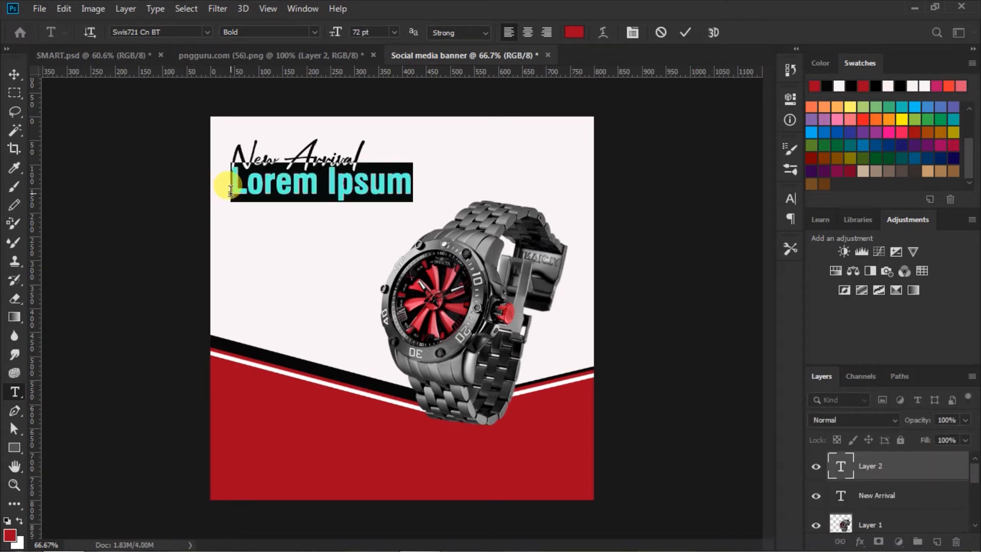
type("S")
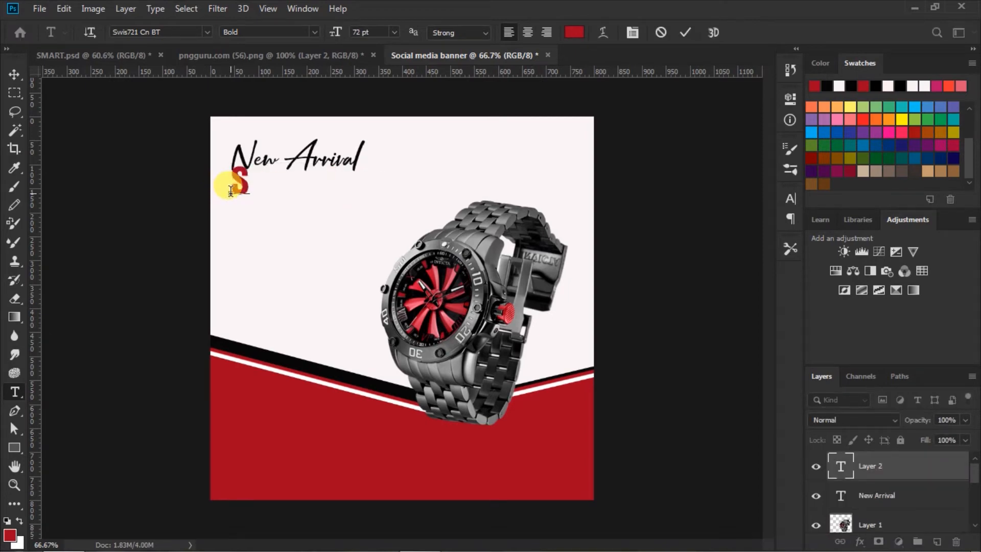
type("MA")
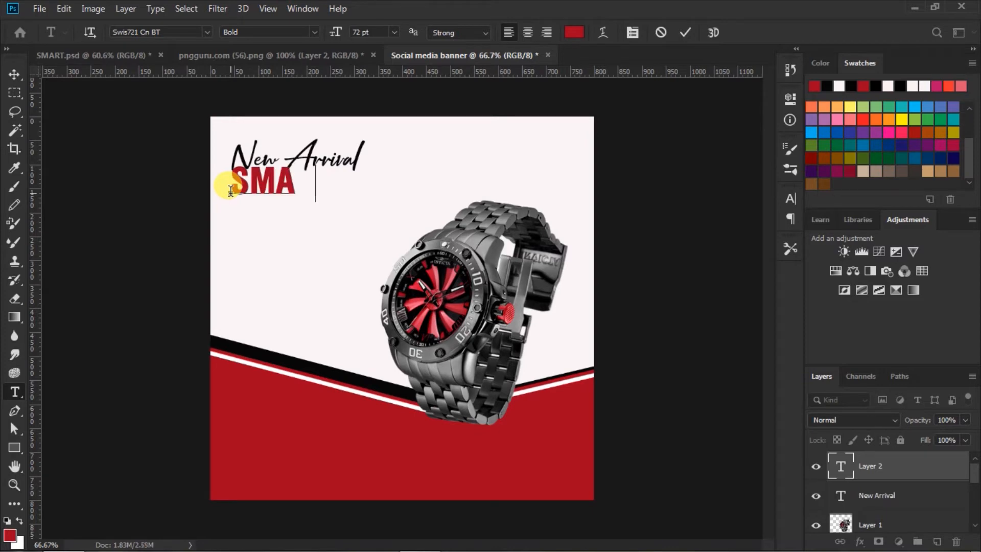
type("RT W")
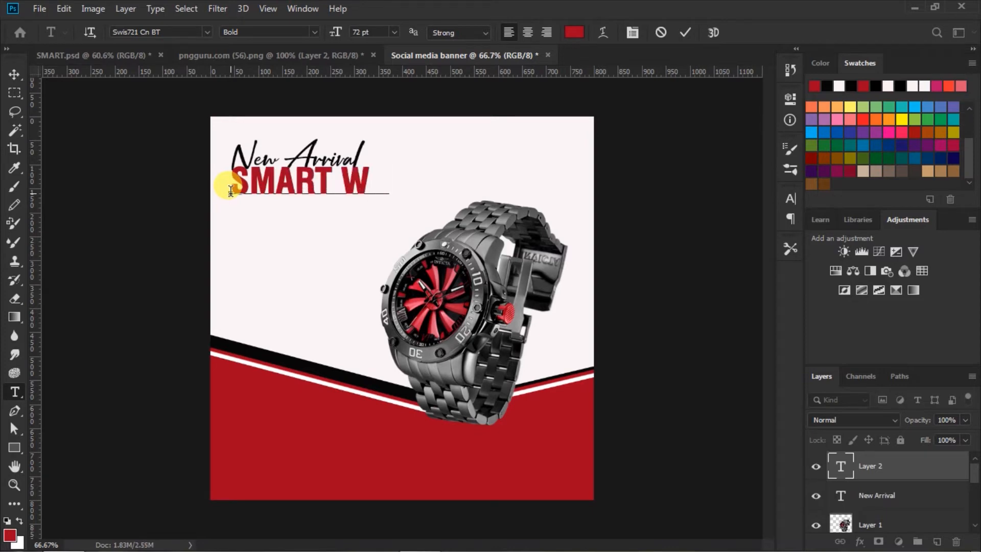
type("ATCH ")
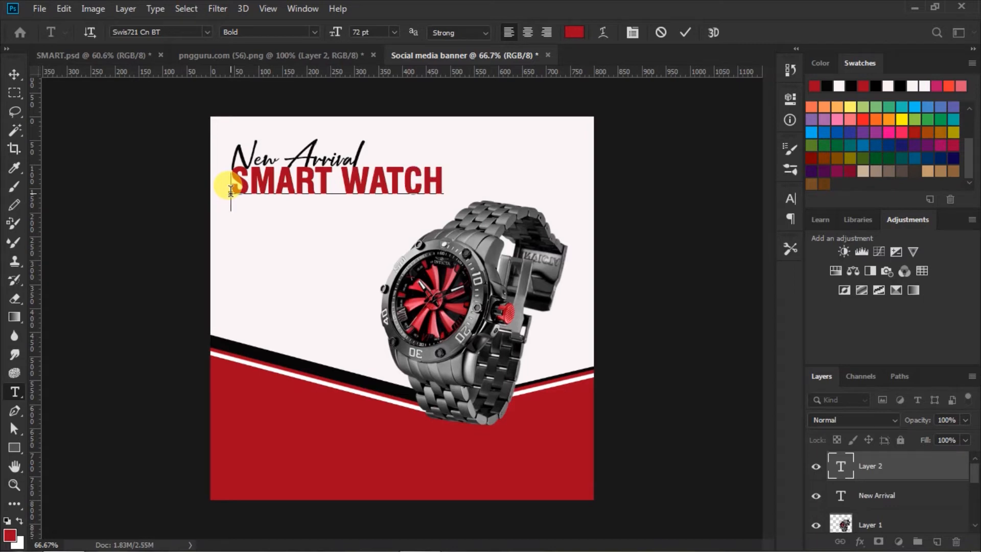
type("COLLE")
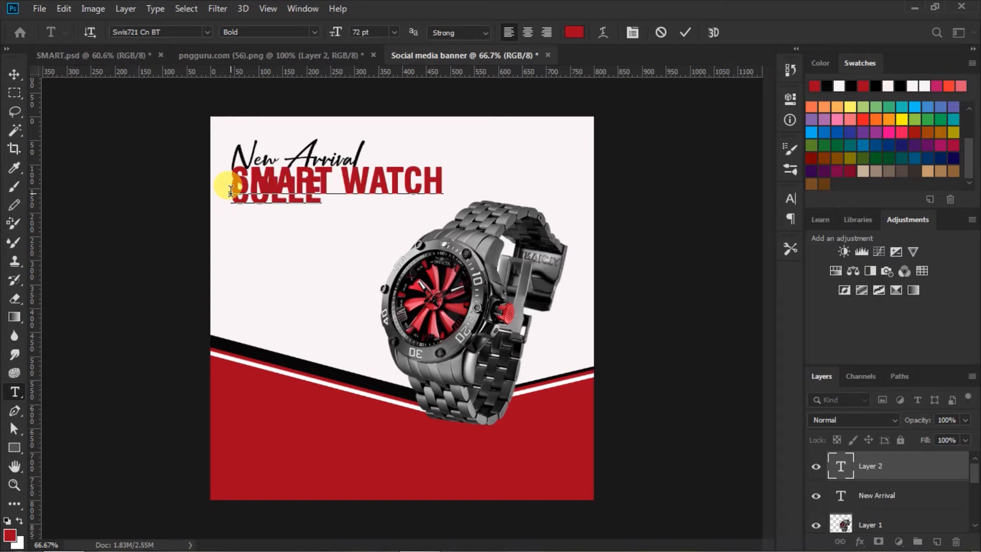
type("CTION")
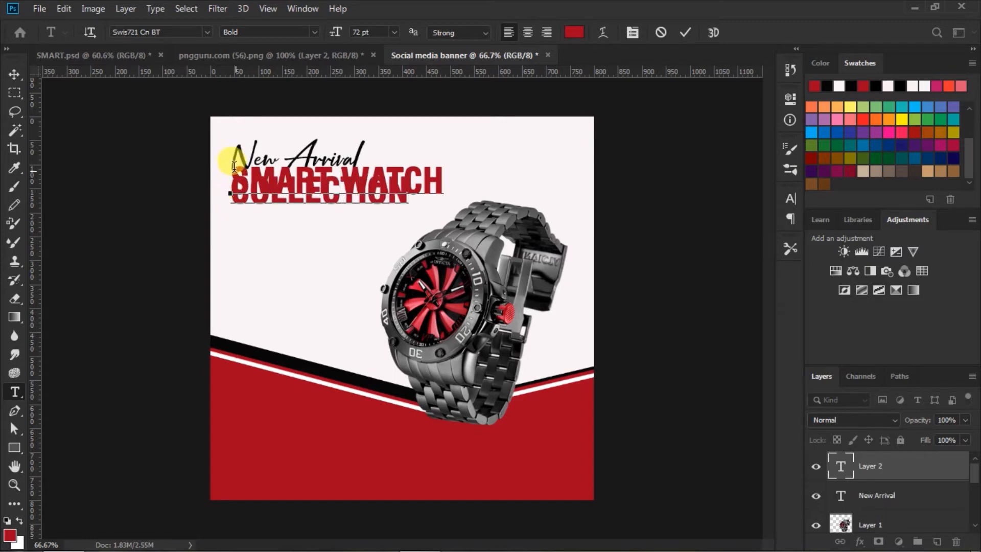
left_click_drag(234, 167, 464, 192)
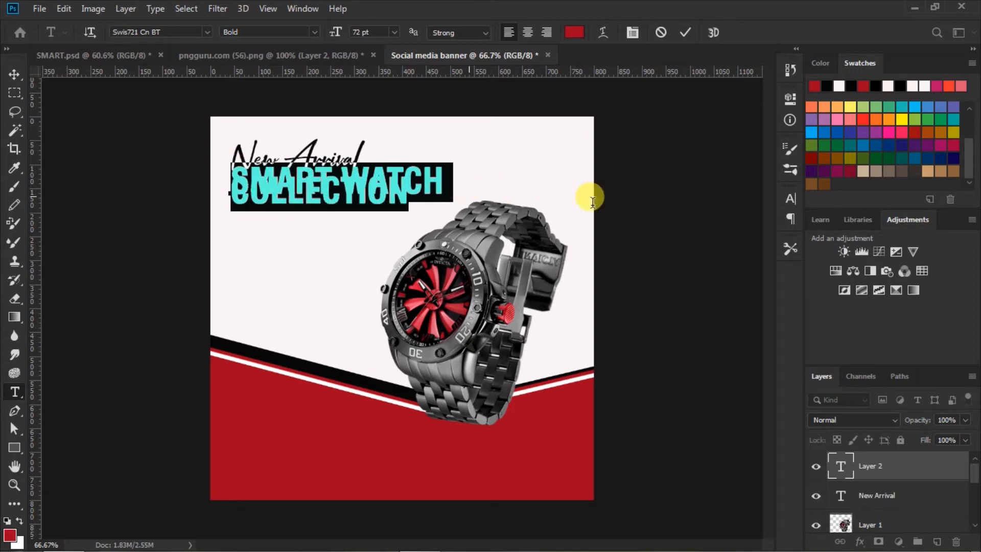
Tighten the heading's tracking to -60, adjust its line spacing, and remove faux bold from COLLECTION.
left_click(792, 198)
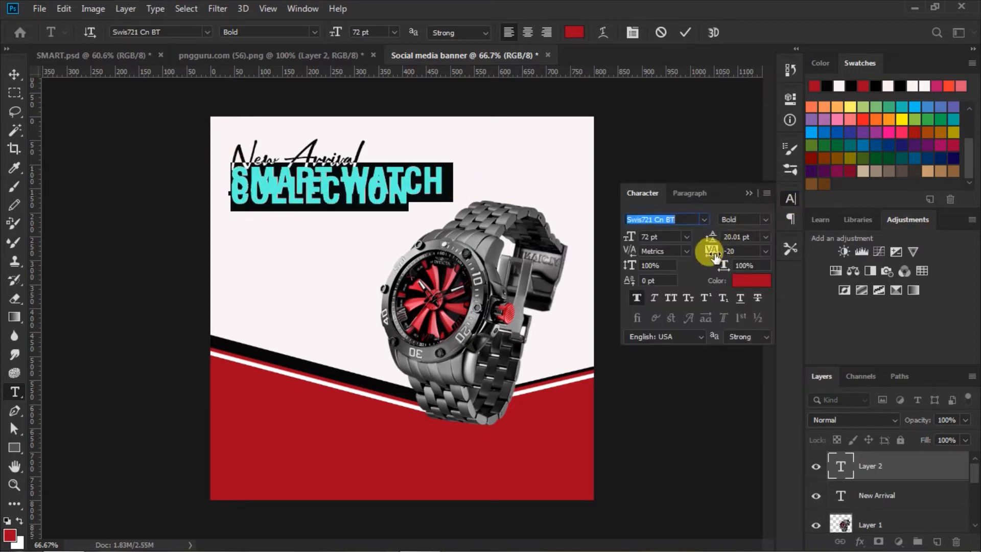
mouse_move(713, 258)
left_mouse_down()
mouse_move(704, 255)
mouse_move(712, 257)
left_mouse_up()
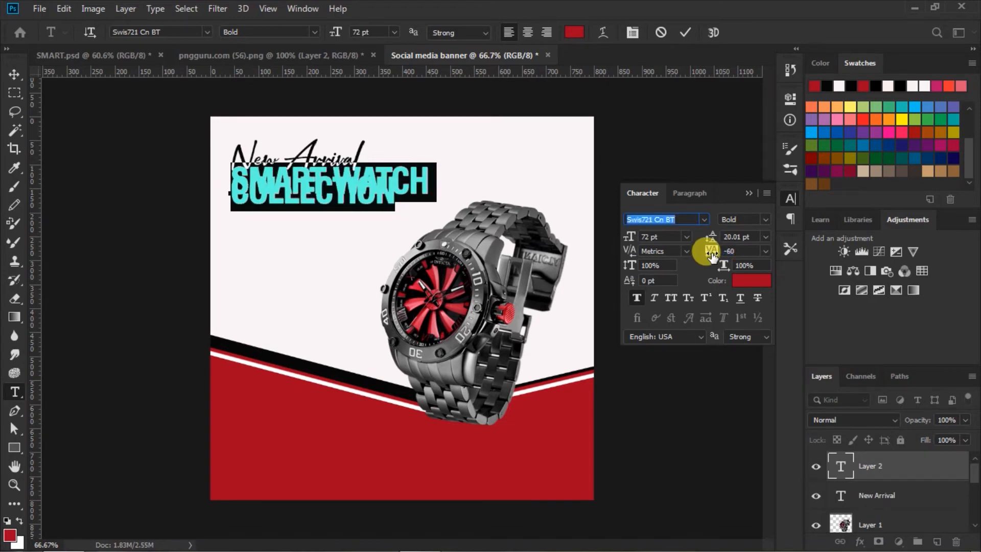
left_click_drag(709, 237, 735, 234)
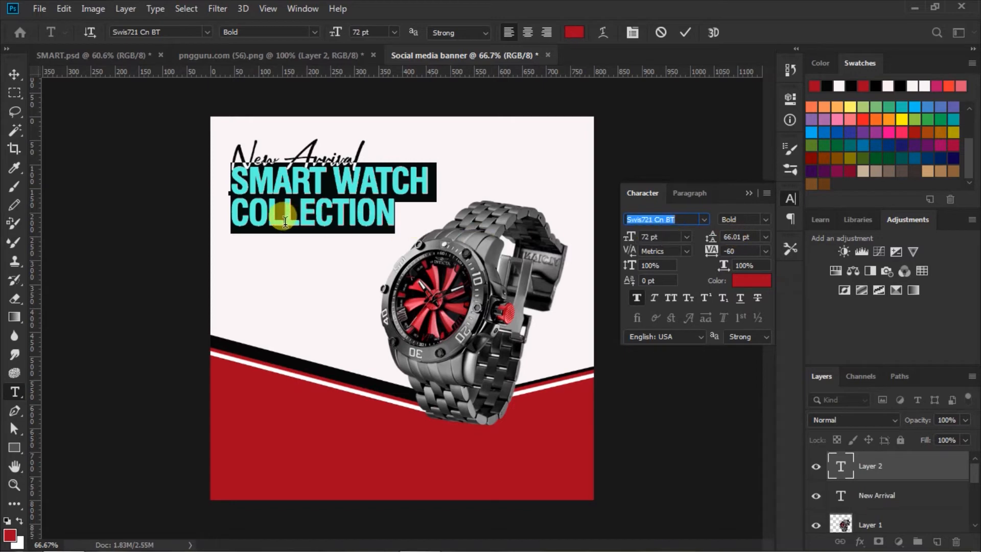
left_click_drag(228, 214, 471, 217)
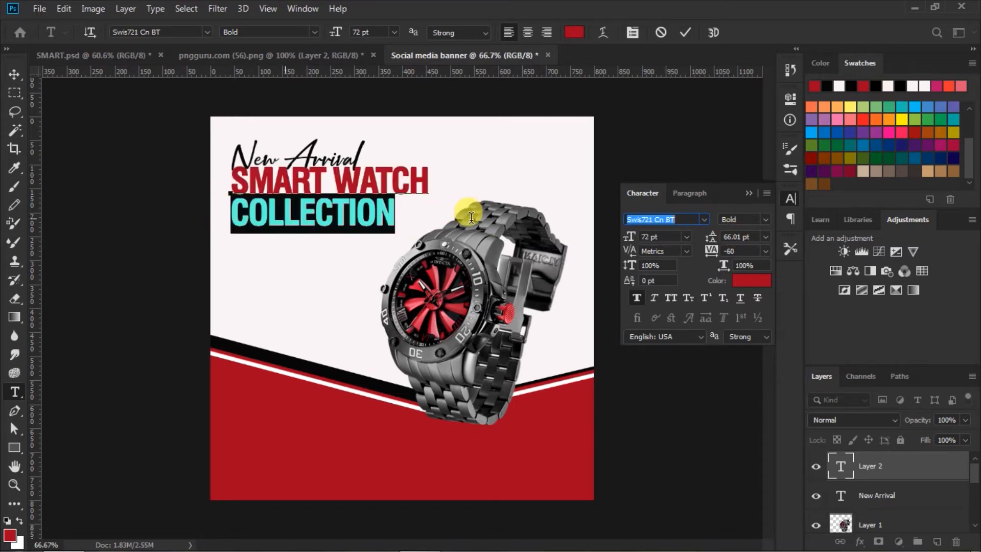
left_click(638, 300)
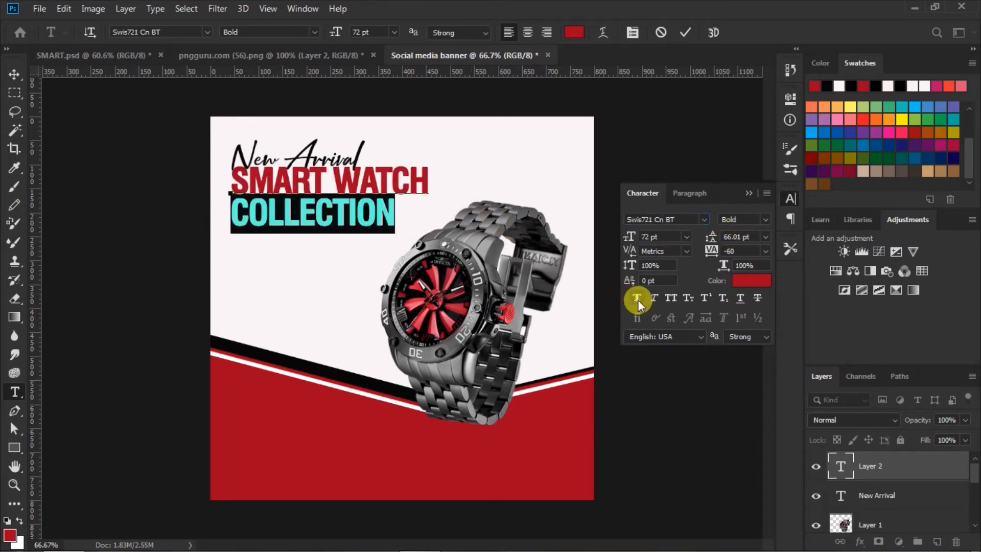
left_click(638, 299)
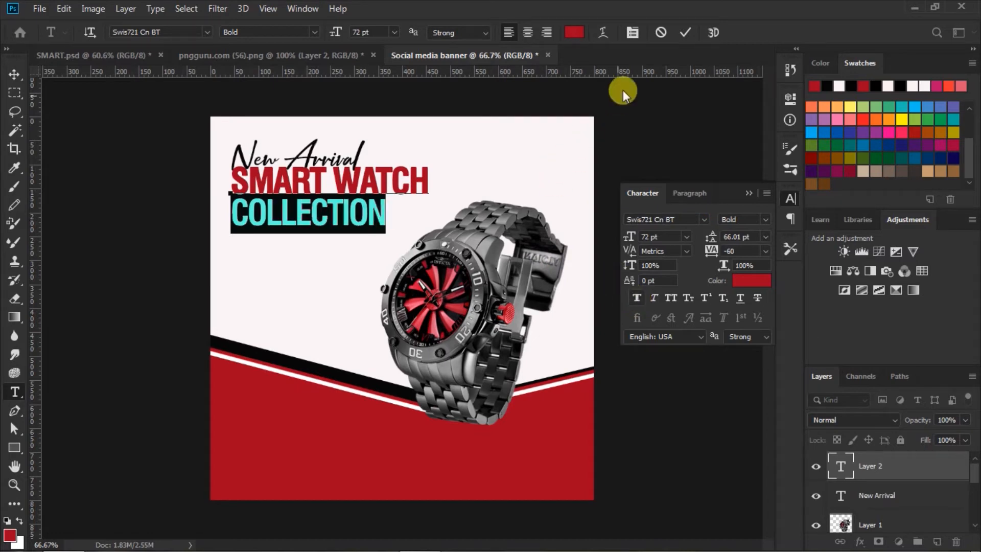
left_click(683, 33)
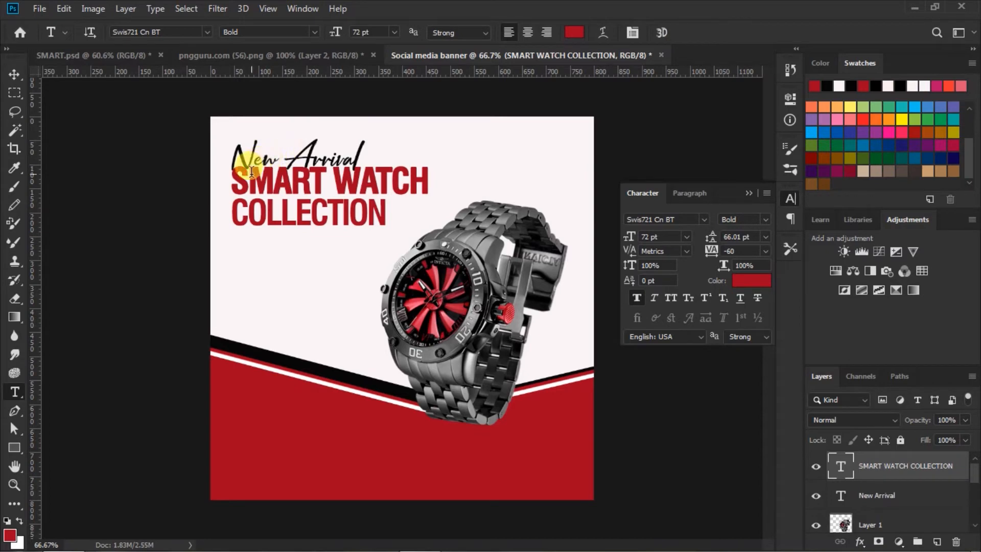
Select the whole headline and reduce its leading to 63.01 pt.
left_click(234, 177)
key("ctrl+a")
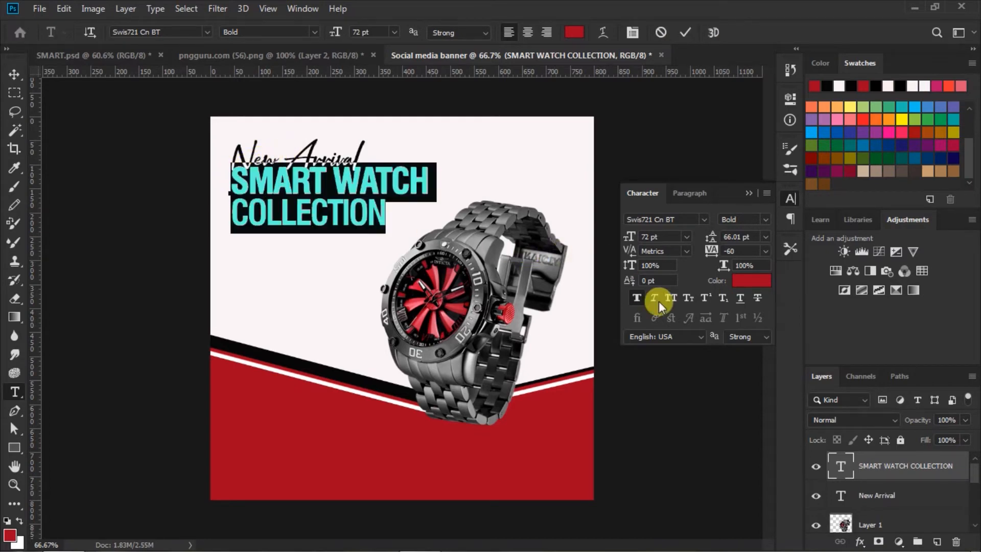
left_click_drag(711, 239, 707, 238)
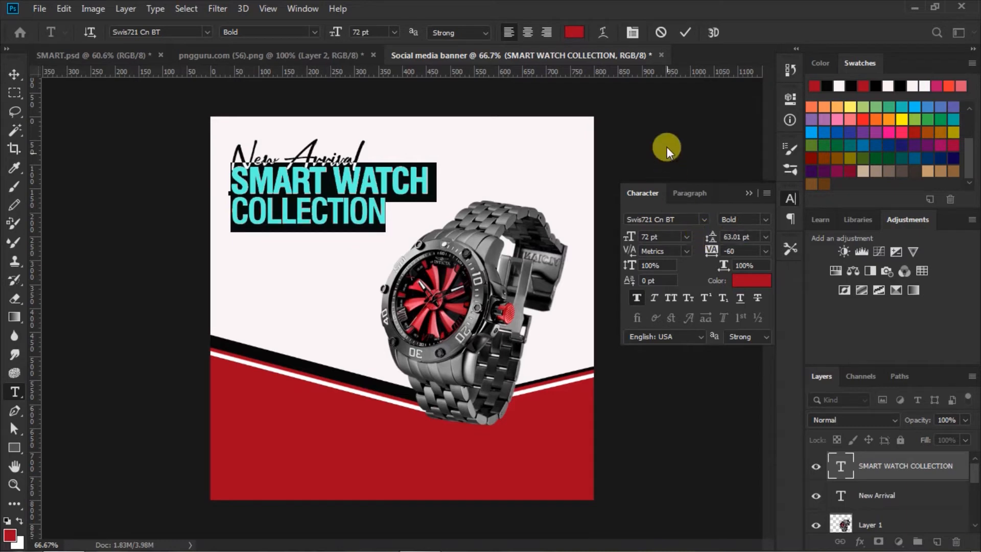
left_click(685, 32)
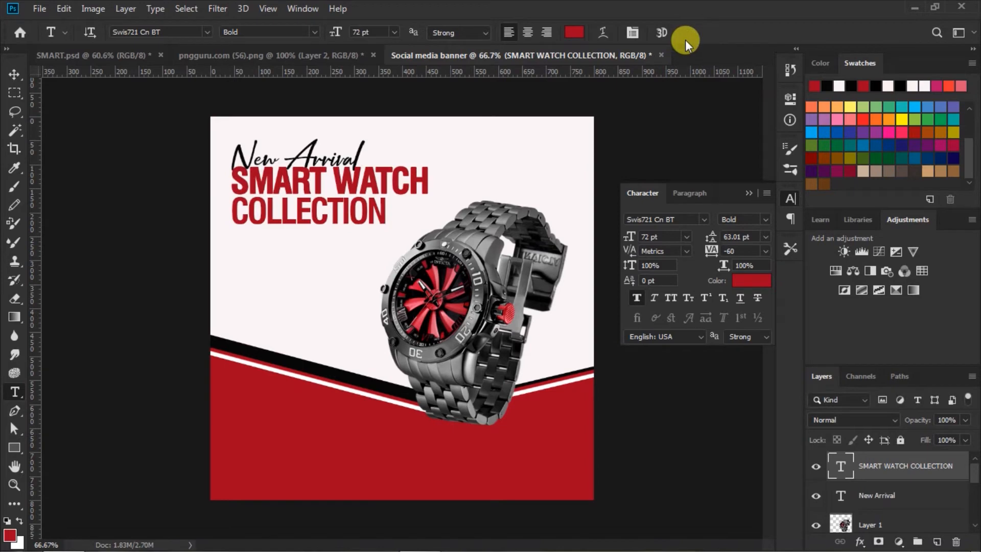
left_click(748, 194)
Move the SMART WATCH COLLECTION headline slightly lower on the banner.
left_click(14, 74)
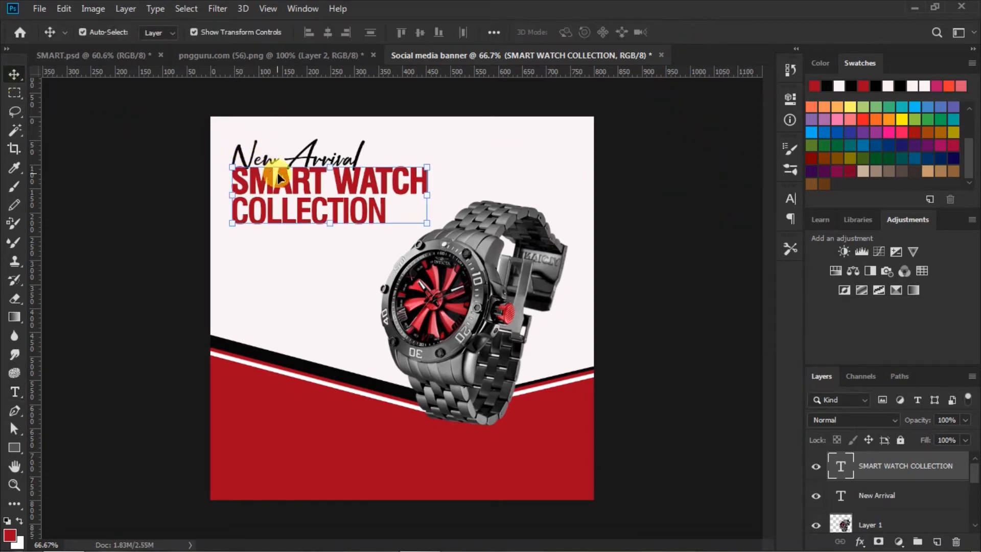
left_click_drag(289, 178, 287, 190)
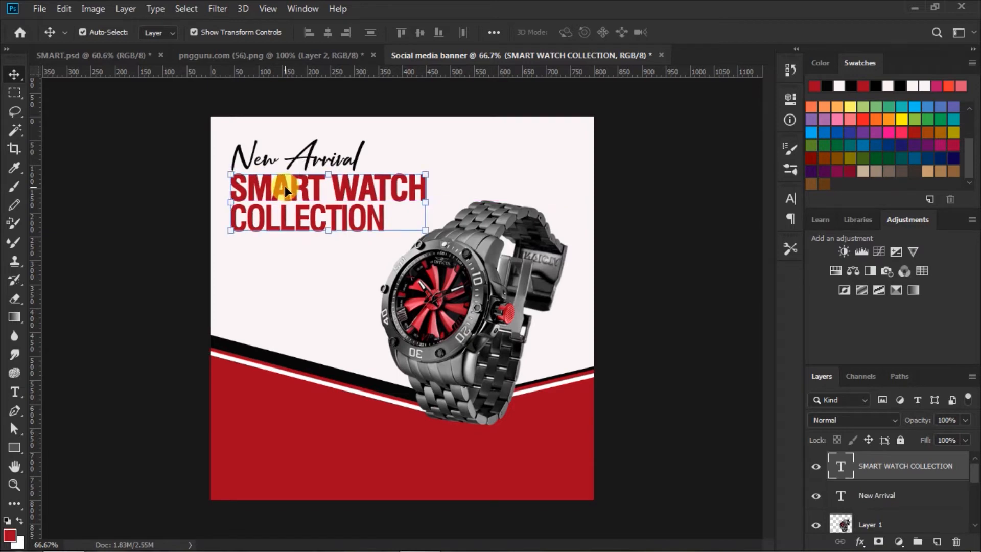
left_click(647, 248)
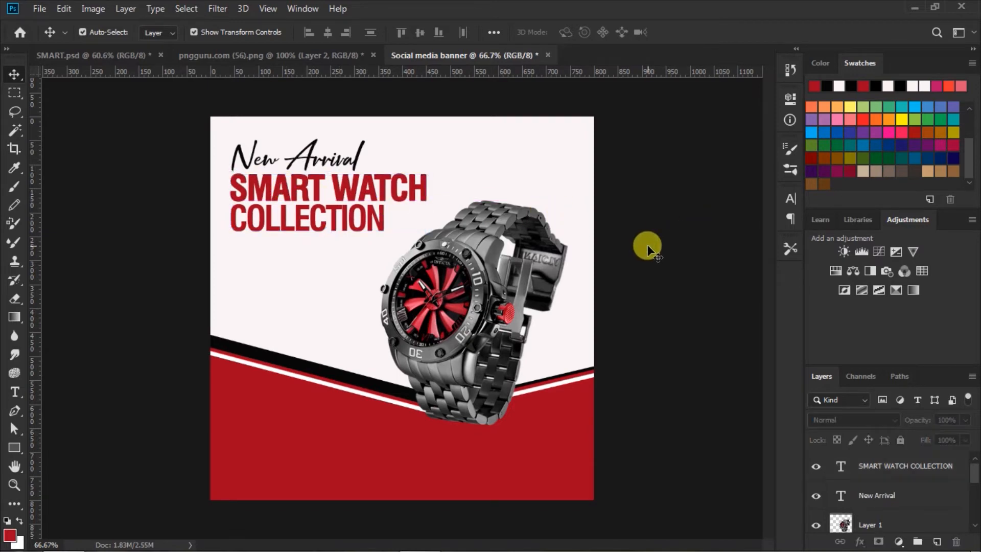
Drag the two-line Lorem ipsum text layer from the pngguru.com document into the banner below the headline.
left_click(265, 56)
left_click_drag(437, 422, 276, 247)
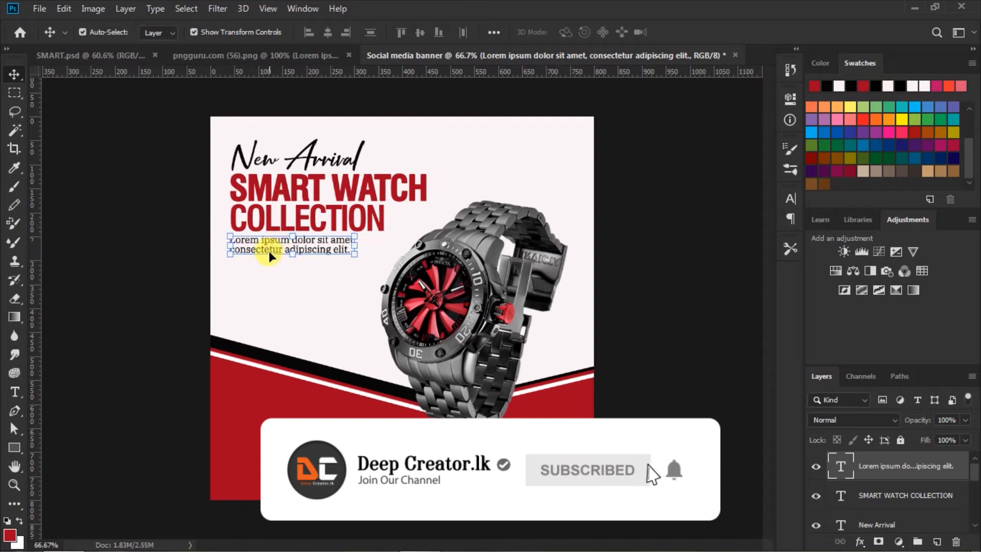
left_click(686, 311)
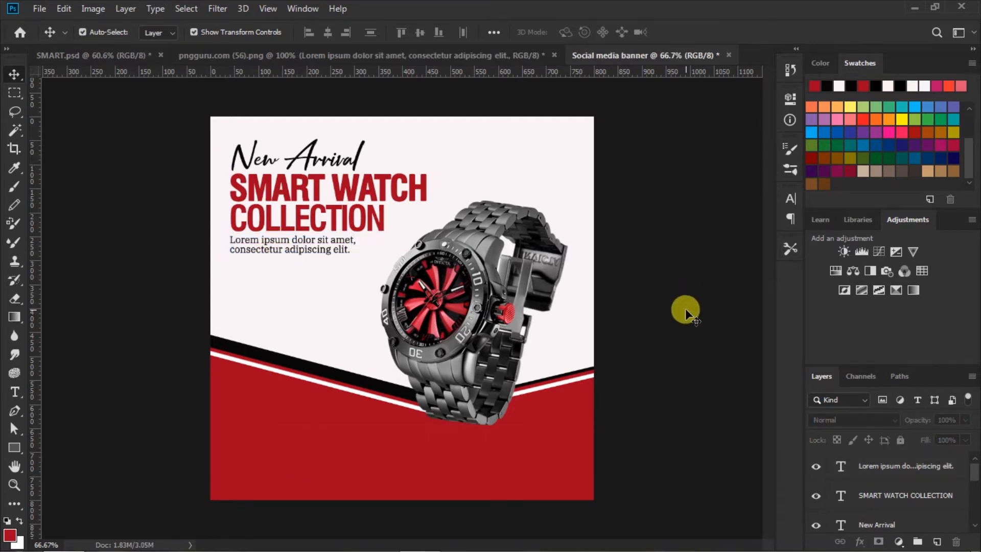
Draw a red 270 × 57 px rectangle under the description text and nudge it slightly up-right.
left_click(15, 448)
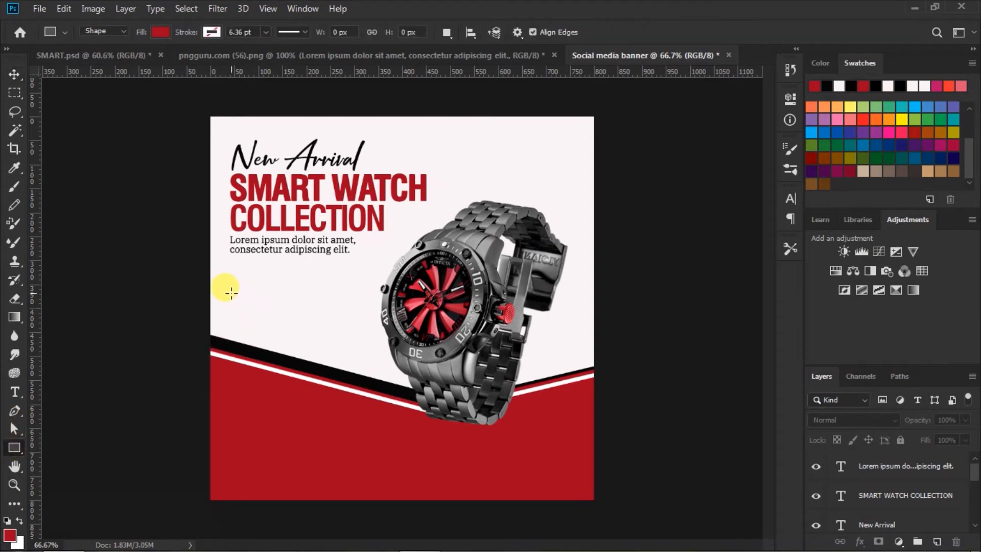
left_click_drag(231, 288, 360, 314)
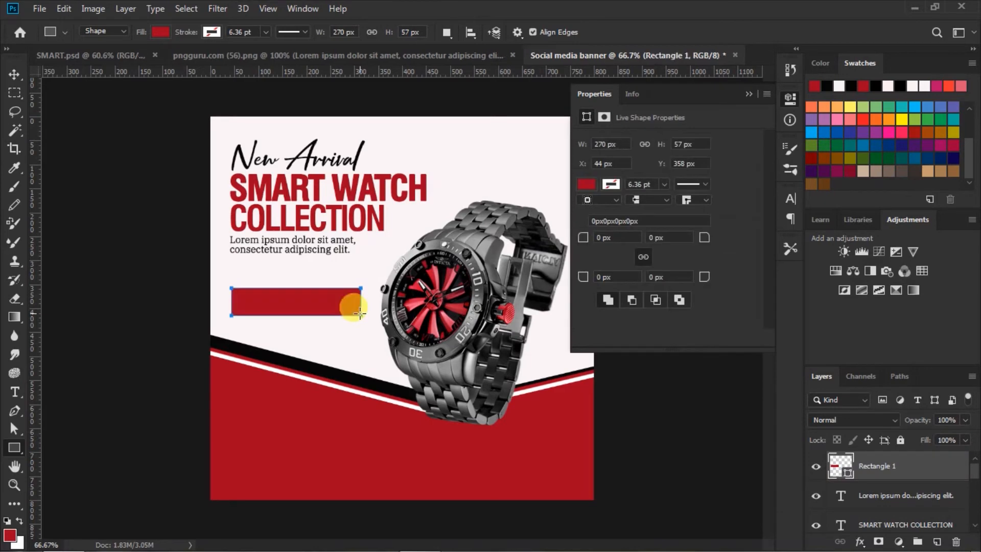
left_click(748, 94)
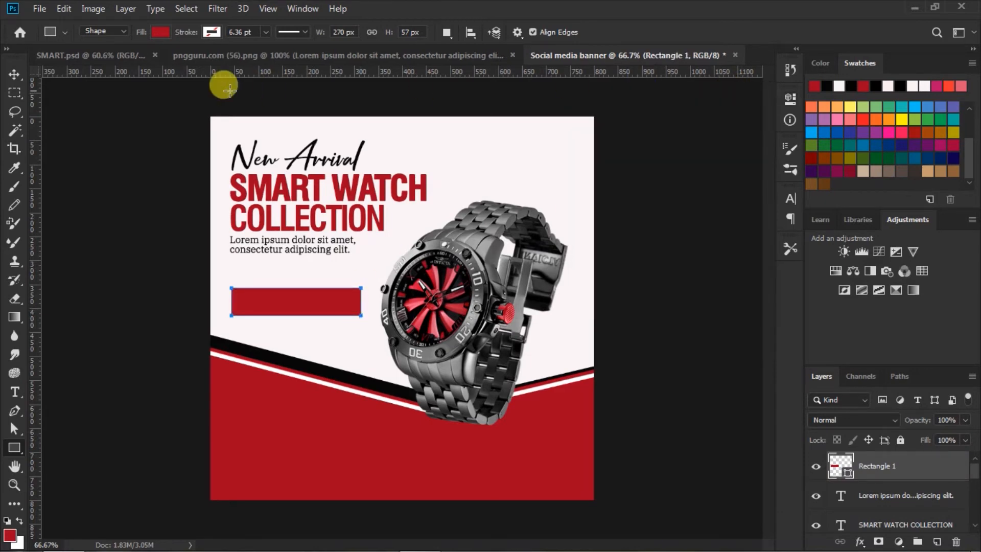
left_click(13, 75)
left_click_drag(331, 305, 334, 301)
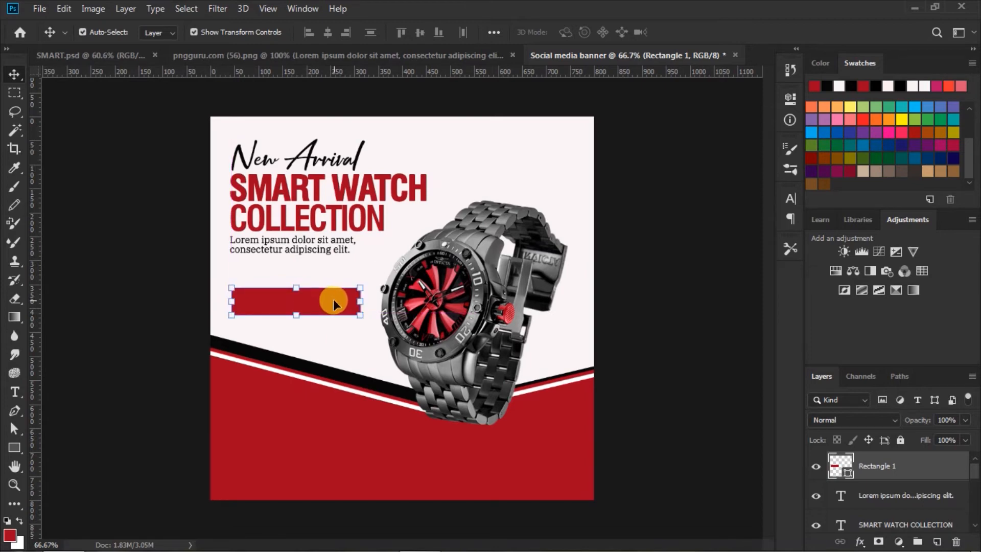
Duplicate the red rectangle, place the copy beneath it, and fill the copy with #0a0a0a.
key("ctrl+j")
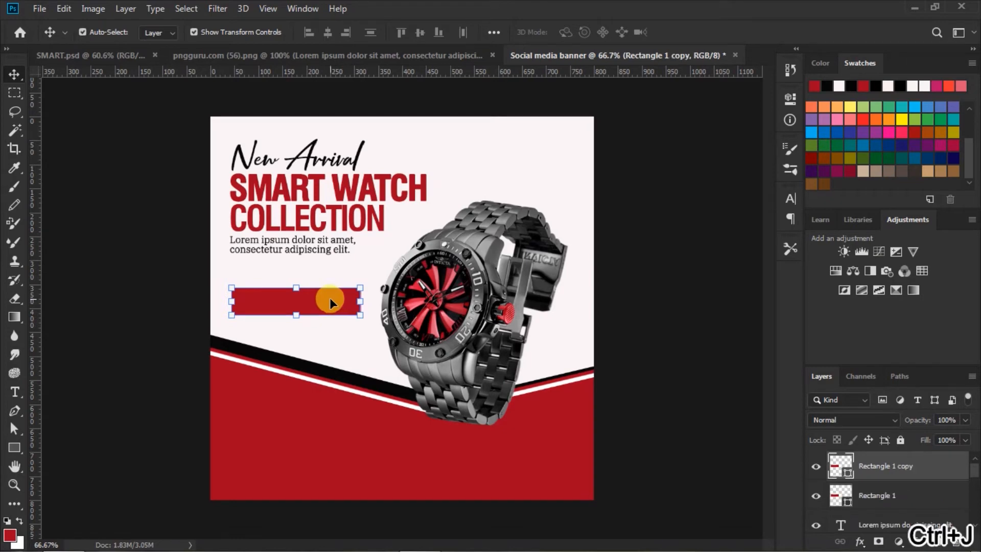
left_click_drag(823, 461, 833, 494)
double_click(834, 493)
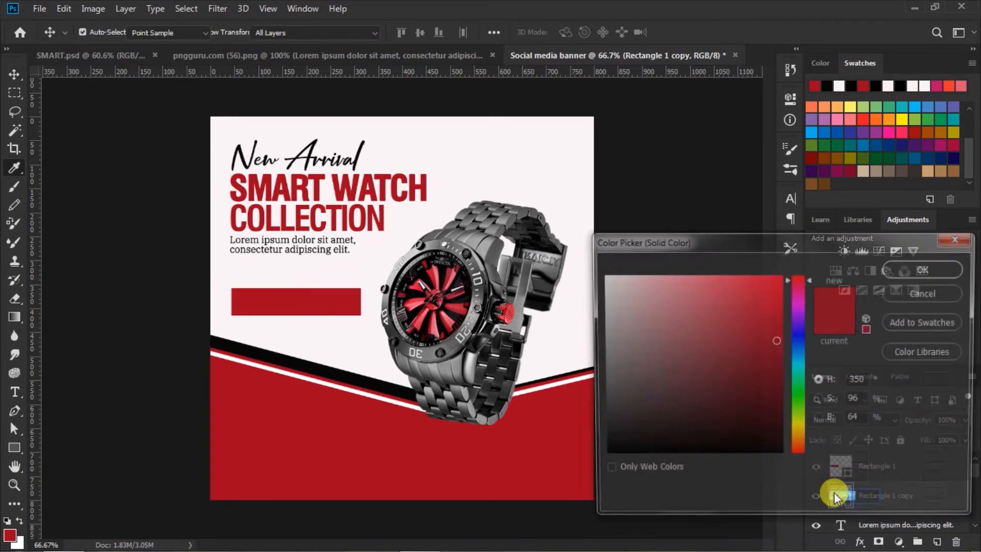
left_click(604, 449)
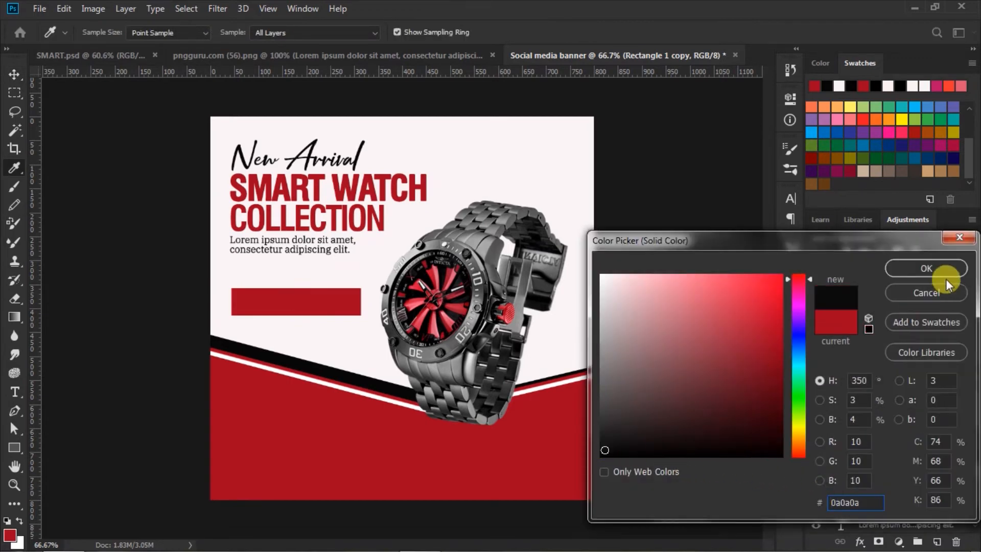
left_click(931, 267)
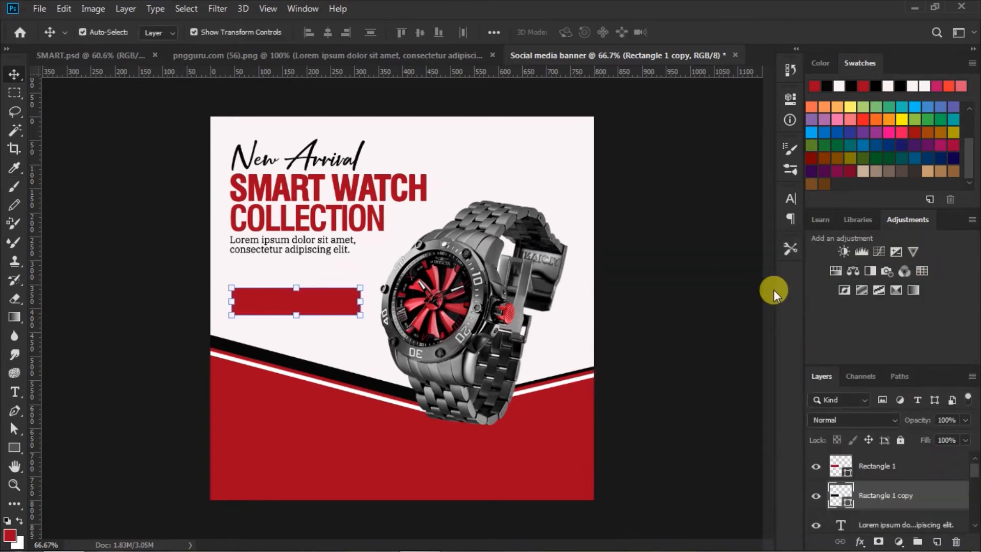
Offset the black copy two pixels up and two left as a shadow.
key("Up")
key("Up")
key("Up")
key("Up")
key("Up")
key("Up")
key("Up")
key("Up")
key("Up")
key("Up")
key("Up")
key("Up")
key("Left")
key("Left")
key("Left")
key("Left")
key("Left")
key("Left")
key("Left")
key("Left")
key("Left")
key("Left")
key("Left")
key("Left")
key("Left")
key("Left")
key("Left")
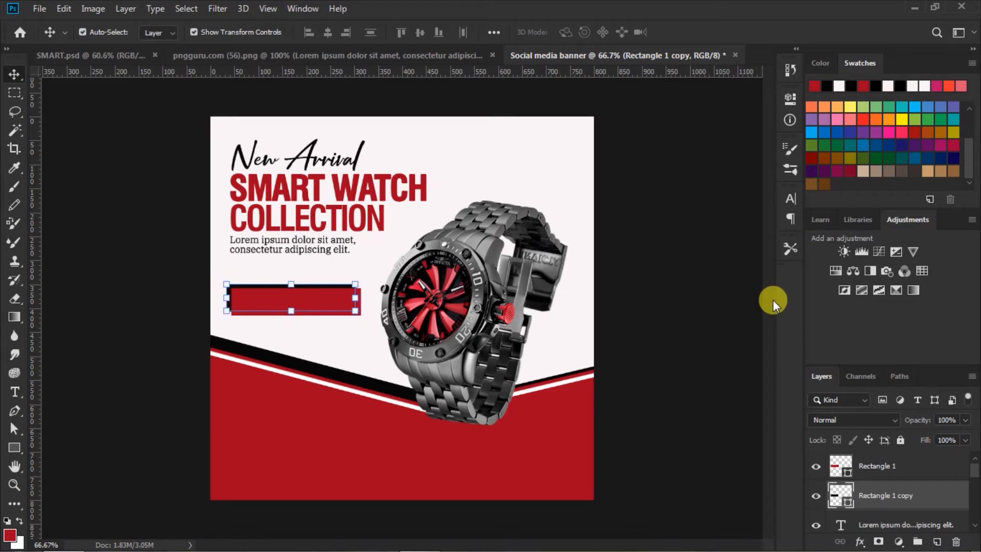
key("Left")
key("Left")
key("Up")
key("Up")
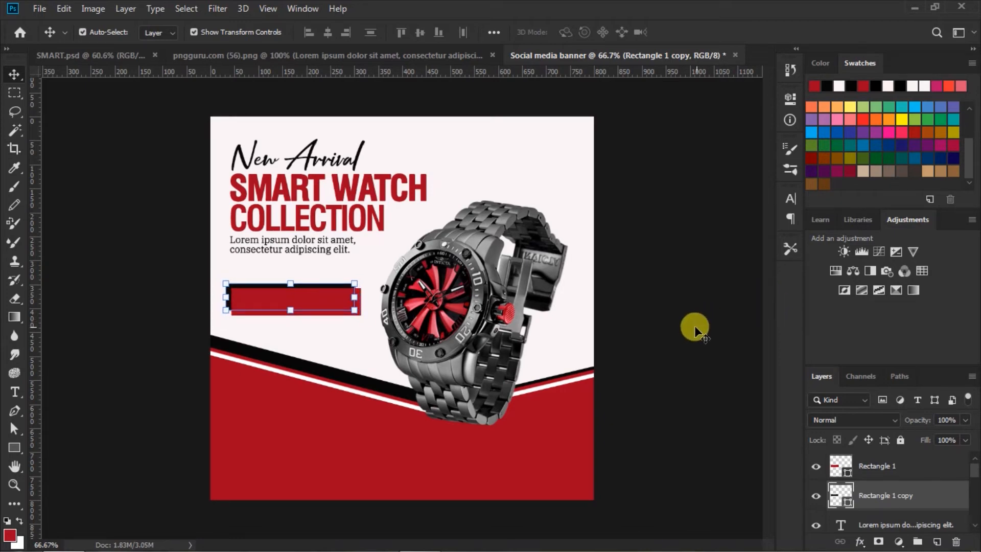
left_click(693, 333)
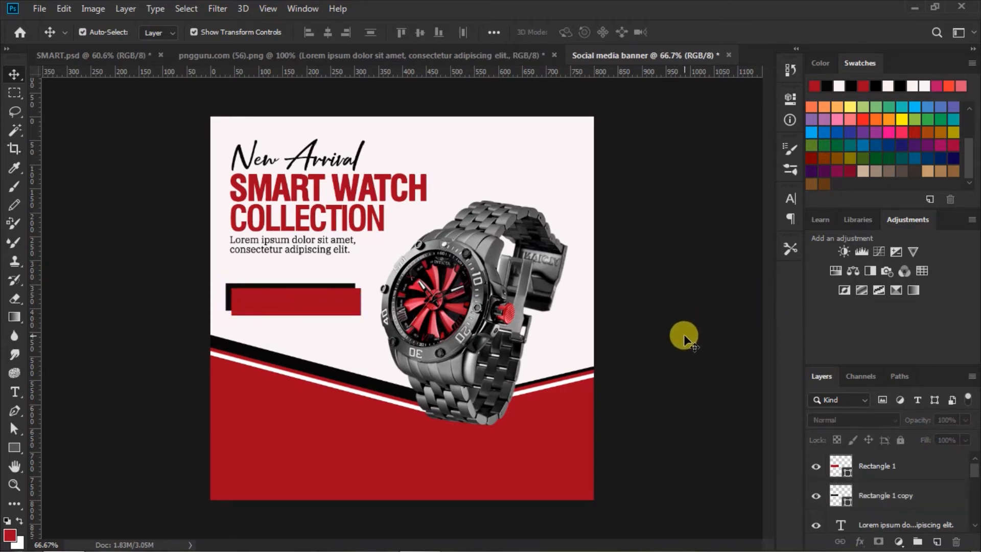
Set the Type tool to Roman style, 30 pt, white colour.
left_click(14, 393)
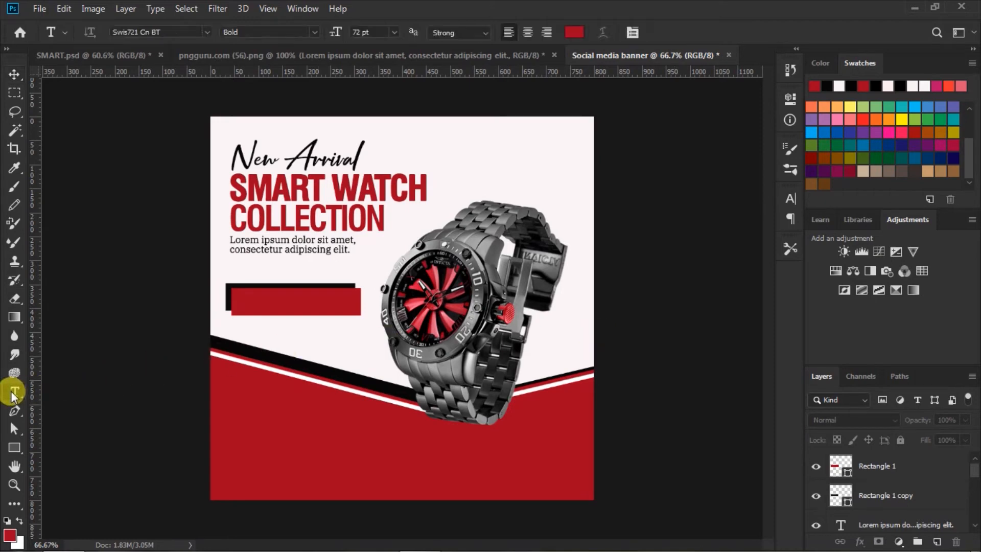
left_click(314, 29)
left_click(292, 43)
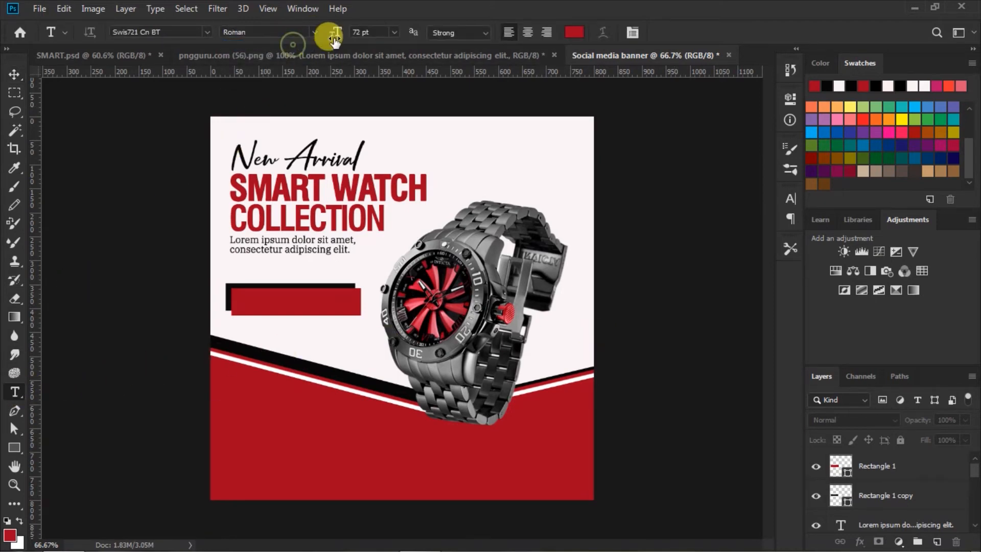
left_click(394, 31)
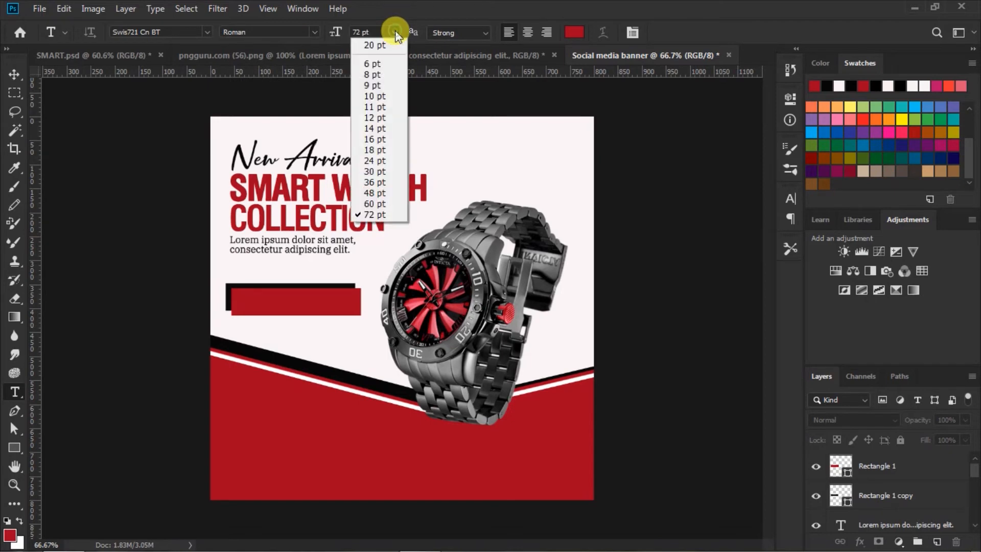
left_click(383, 173)
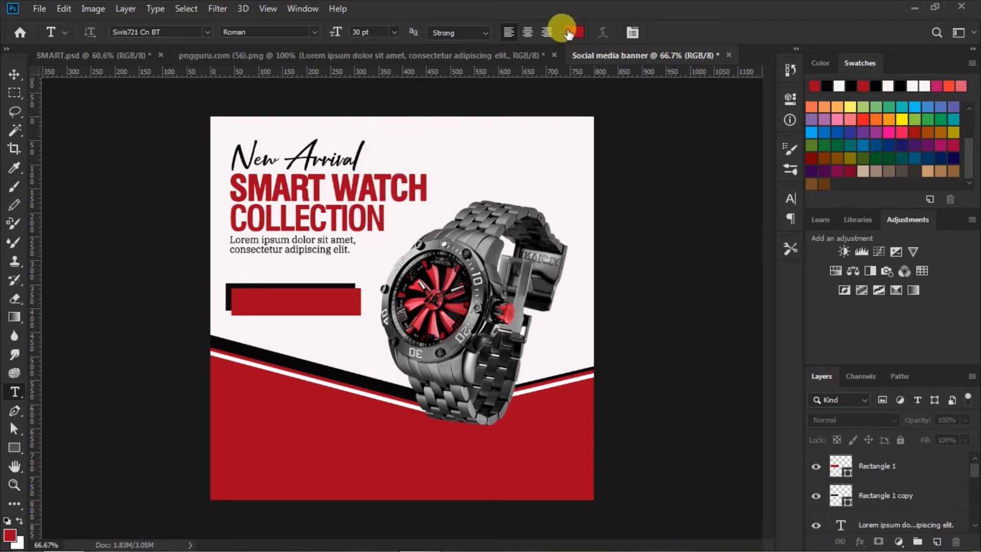
left_click(568, 32)
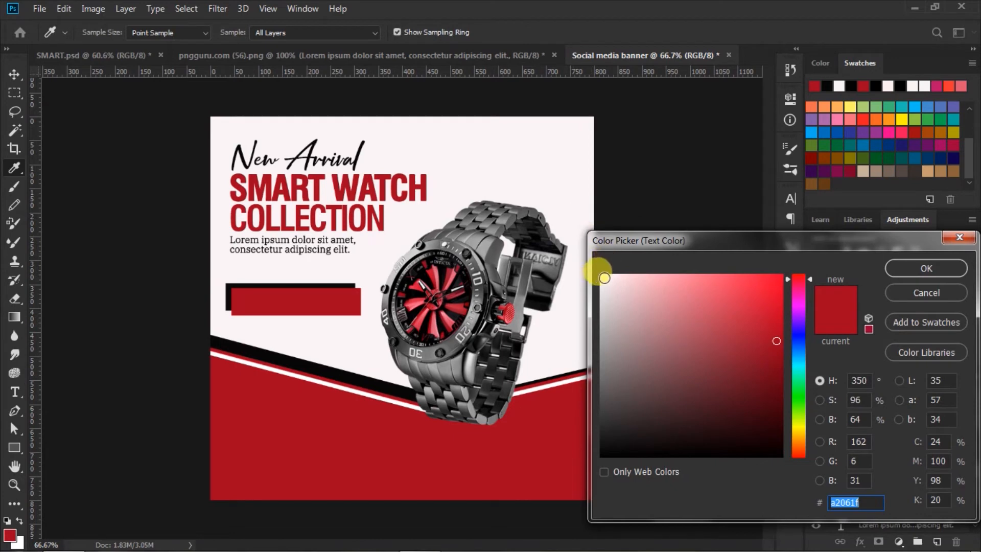
left_click(603, 278)
left_click(908, 267)
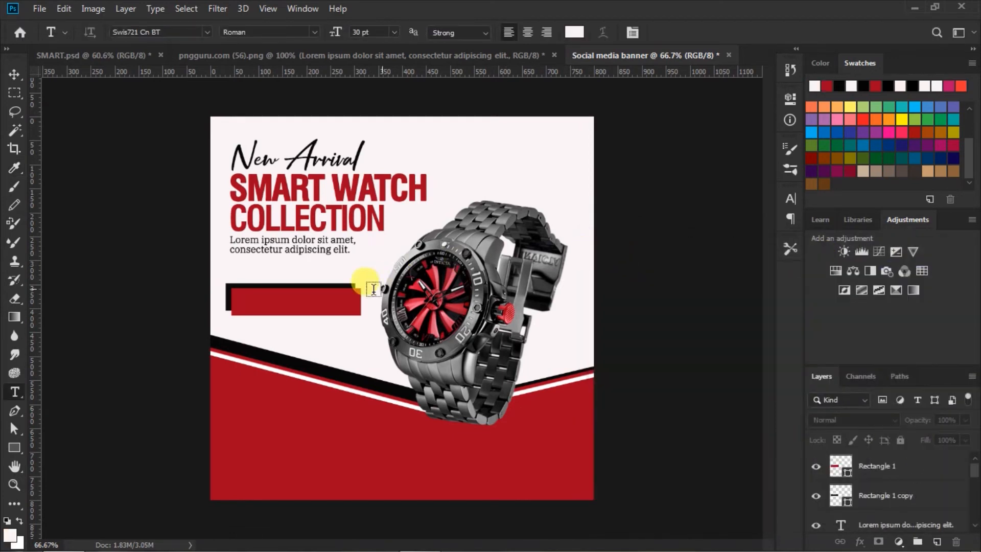
Type UP TO 50% OFF on the red bar and select all of it.
left_click(244, 302)
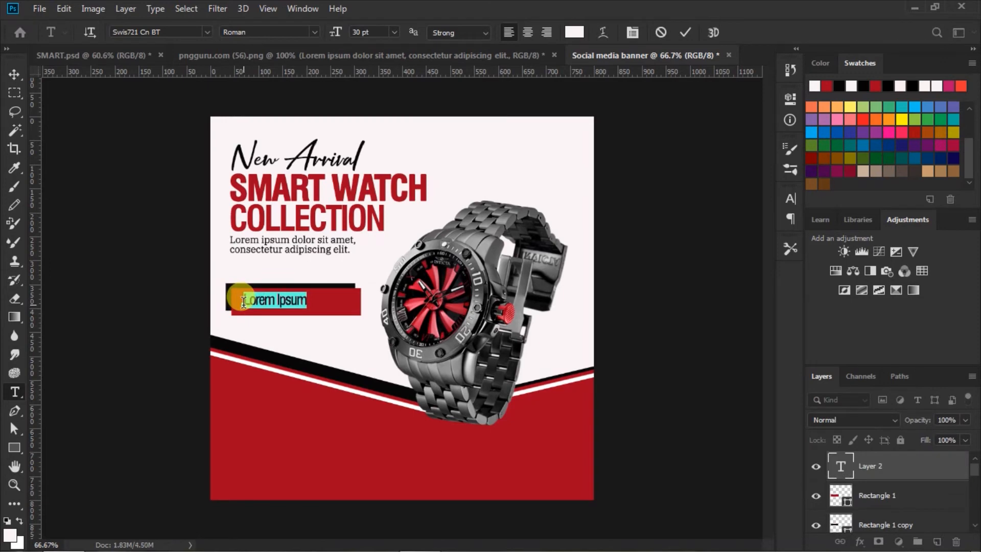
type("UP")
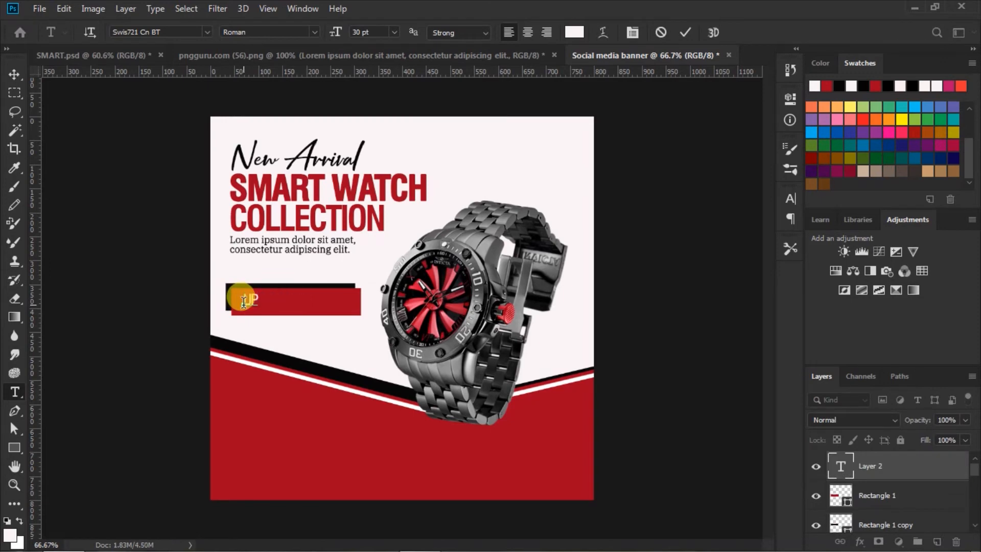
type(" TO 50")
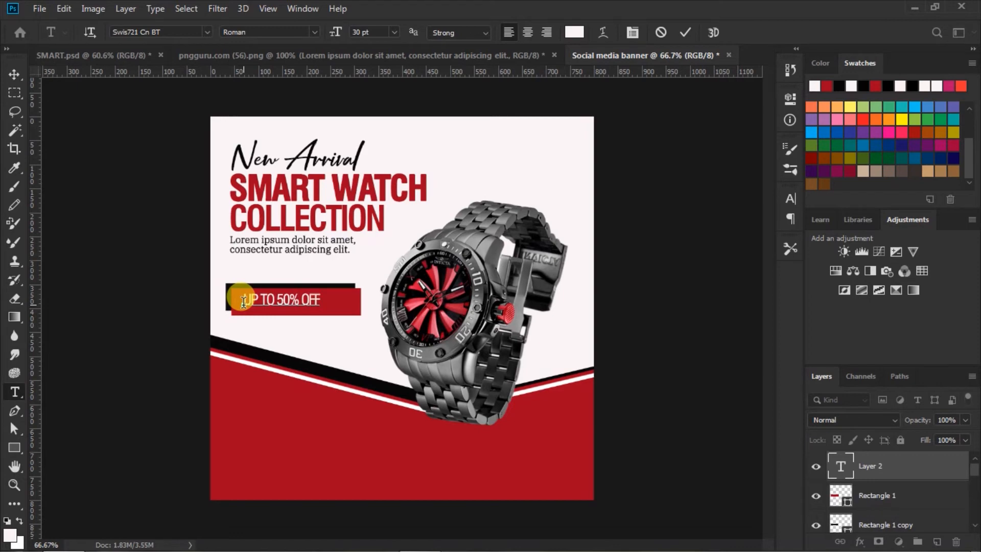
key("ctrl+a")
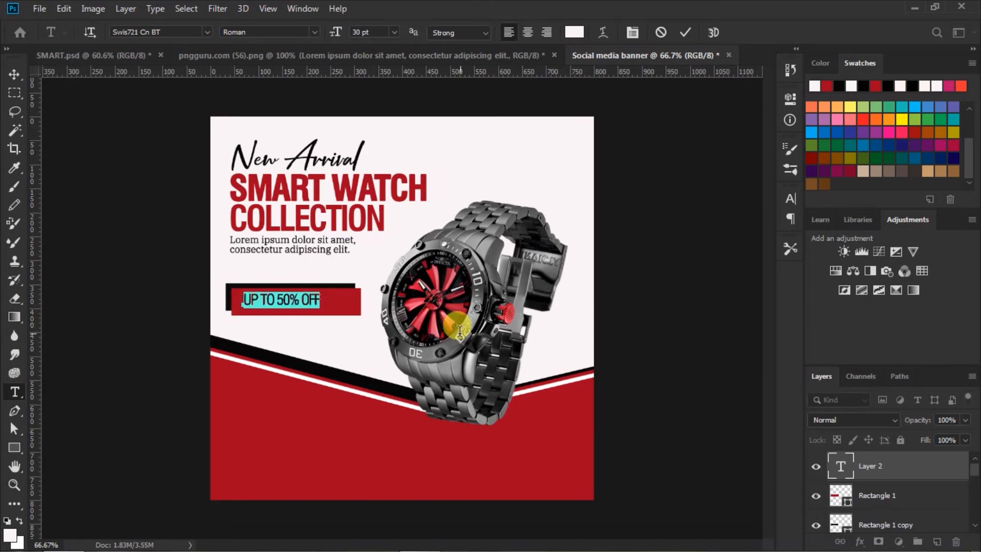
Widen the label's letter spacing and make '50%' 36 pt Faux Bold in Bold style.
left_click(791, 200)
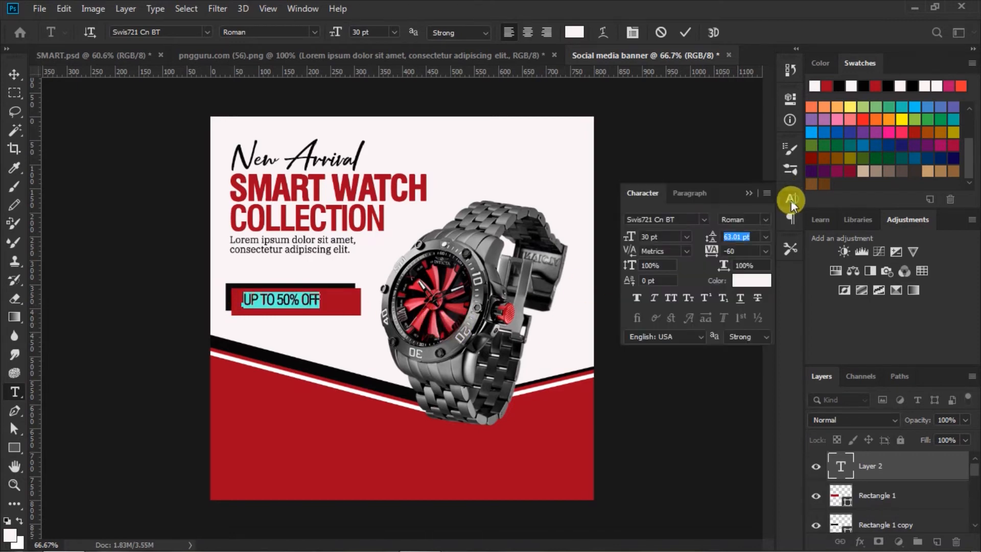
left_click_drag(713, 256, 713, 258)
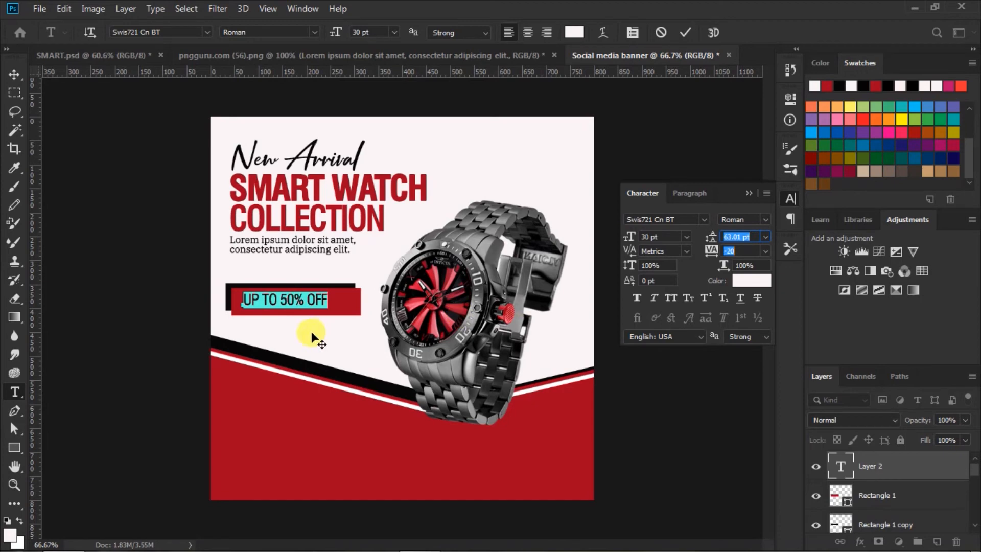
left_click_drag(279, 300, 304, 301)
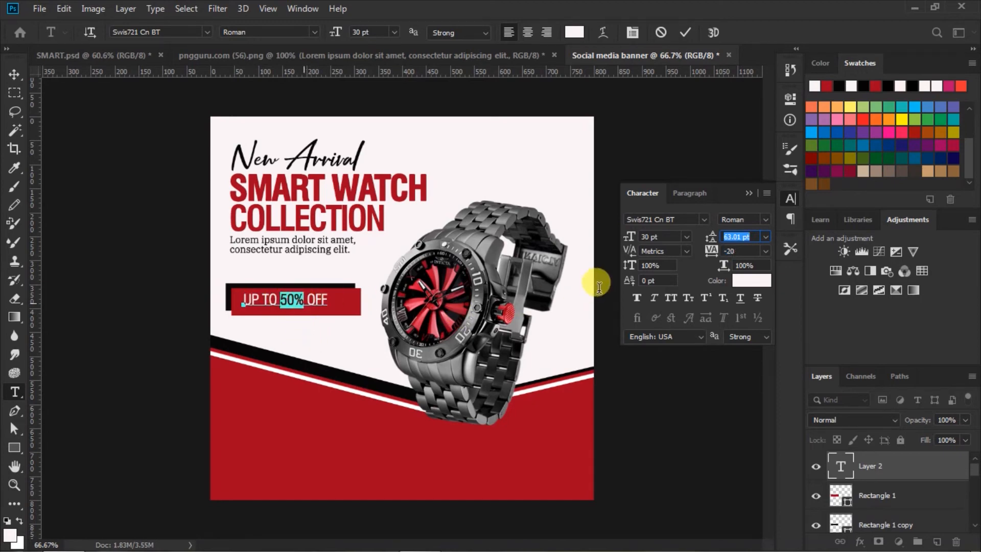
left_click(685, 237)
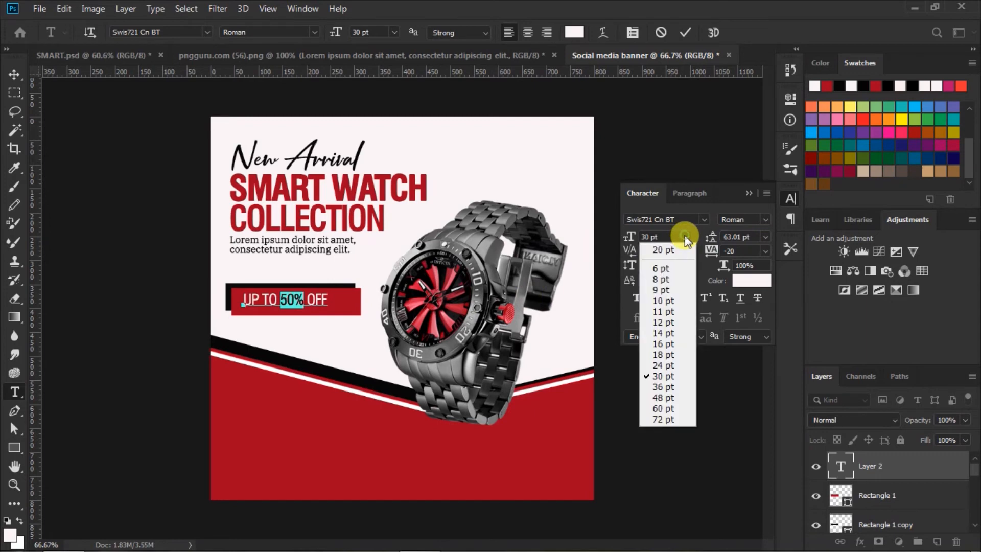
left_click(659, 387)
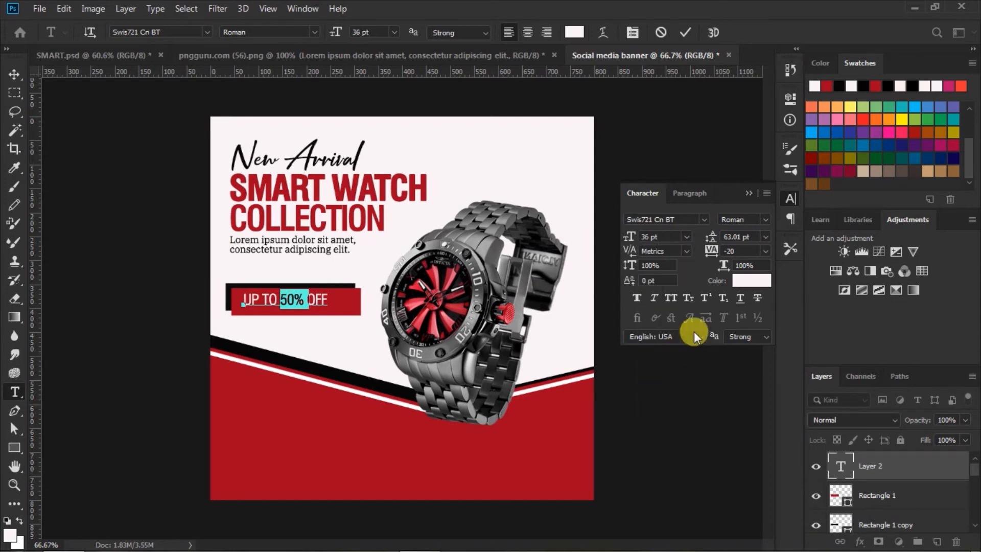
left_click(636, 297)
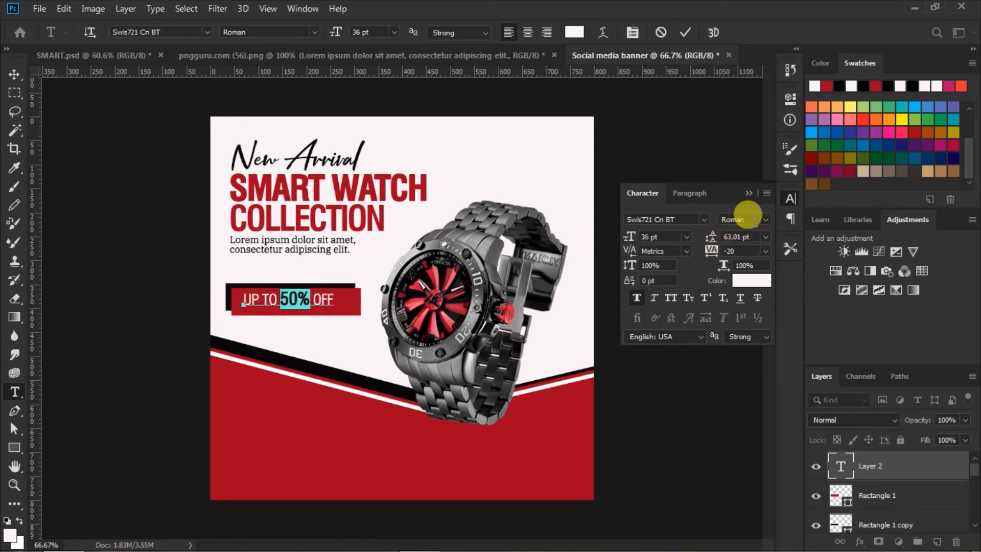
left_click(764, 218)
left_click(745, 254)
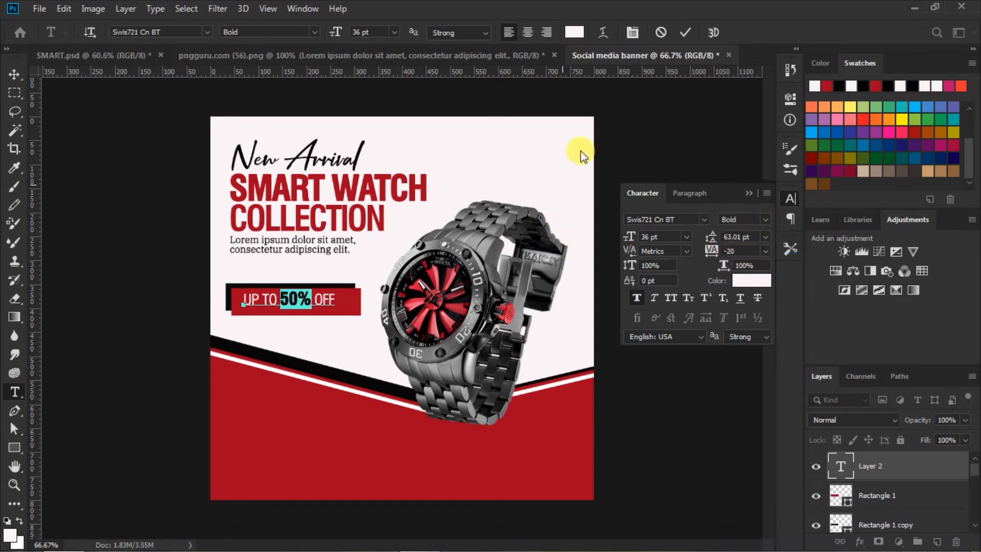
left_click(686, 33)
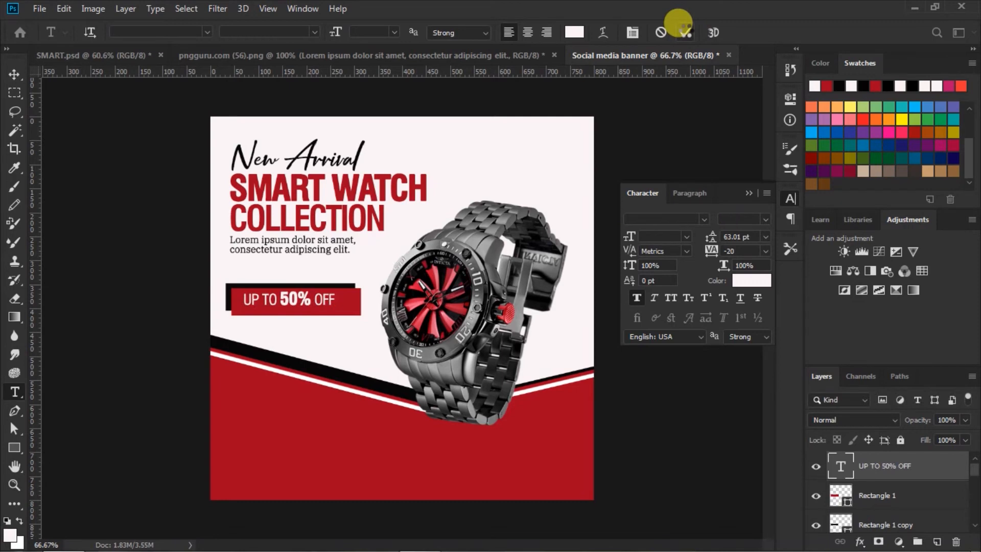
left_click(749, 194)
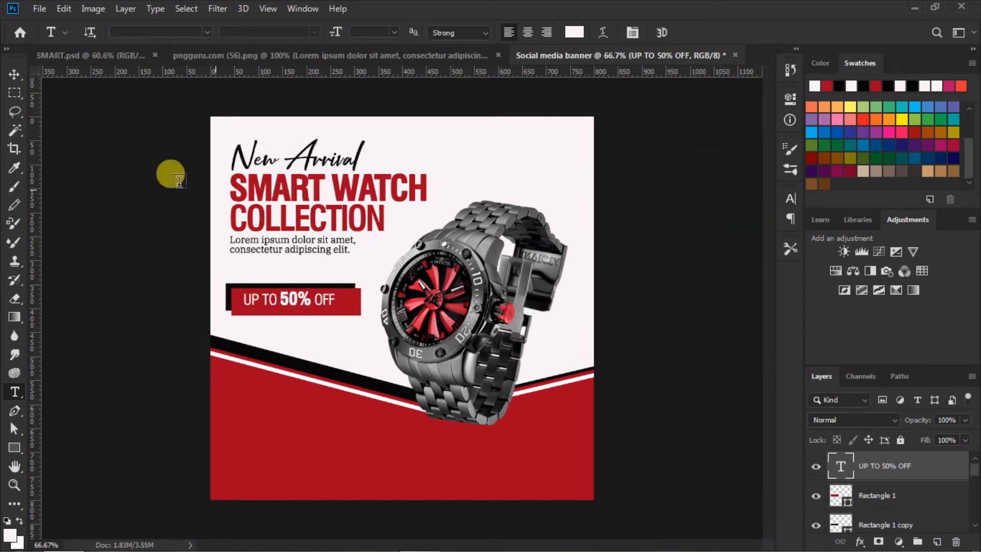
Centre the UP TO 50% OFF text horizontally and vertically on Rectangle 1.
left_click(13, 75)
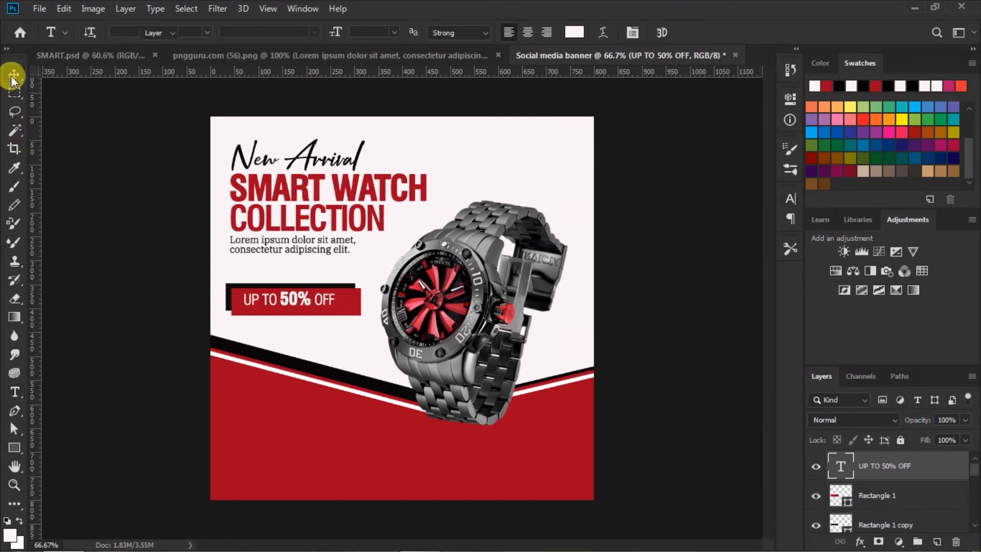
left_click(856, 487, "shift")
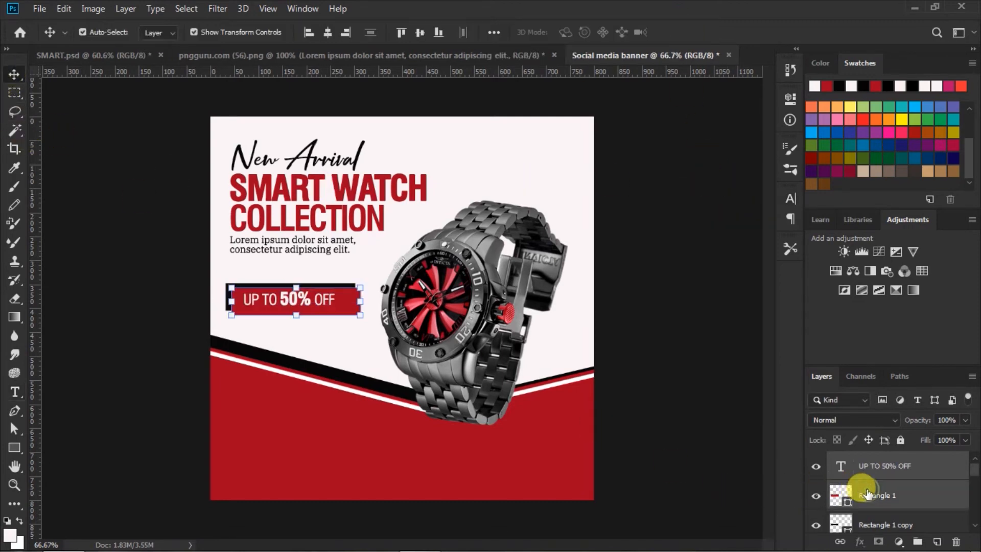
left_click(328, 35)
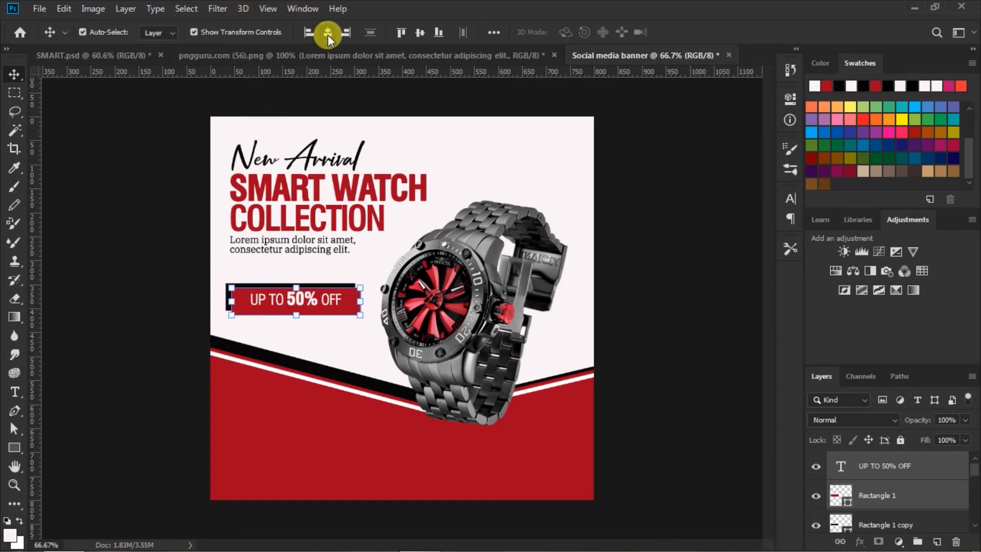
left_click(418, 34)
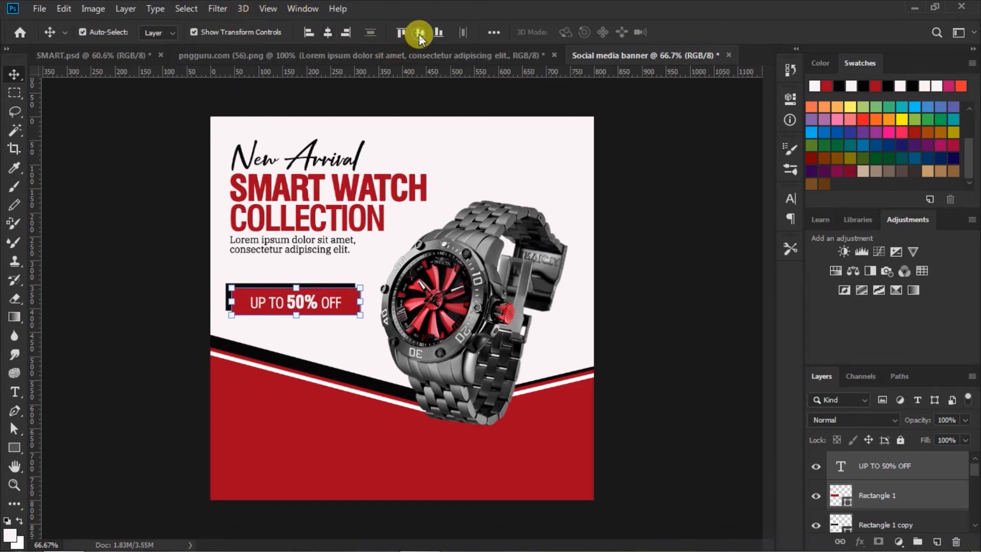
left_click(644, 289)
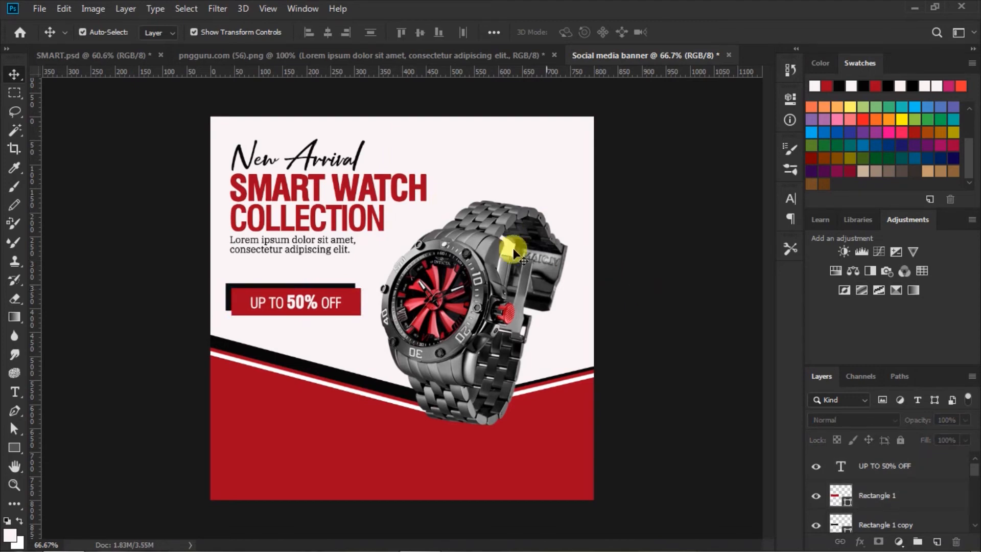
Left-align New Arrival, the headline and the description, then shift them 3 px right.
left_click(314, 157)
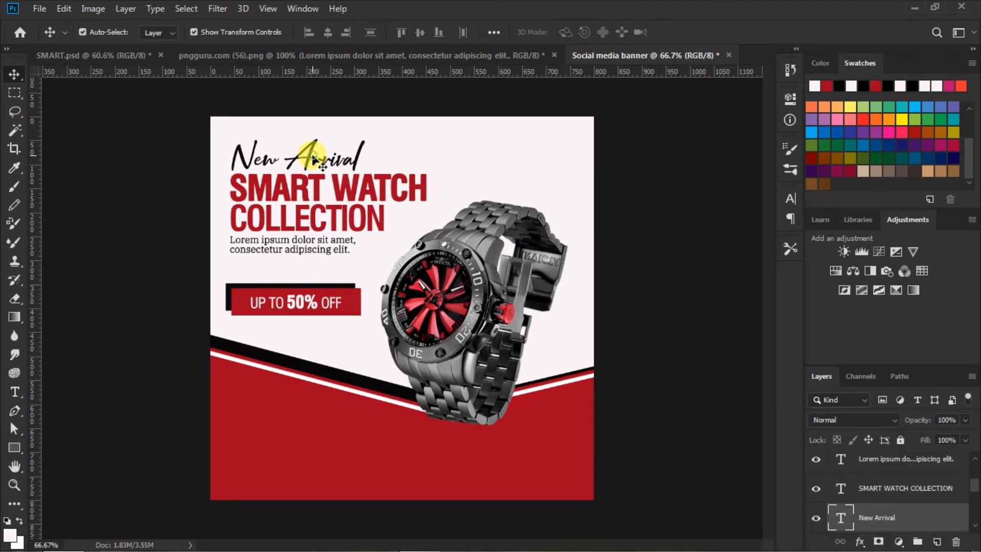
left_click(861, 458, "shift")
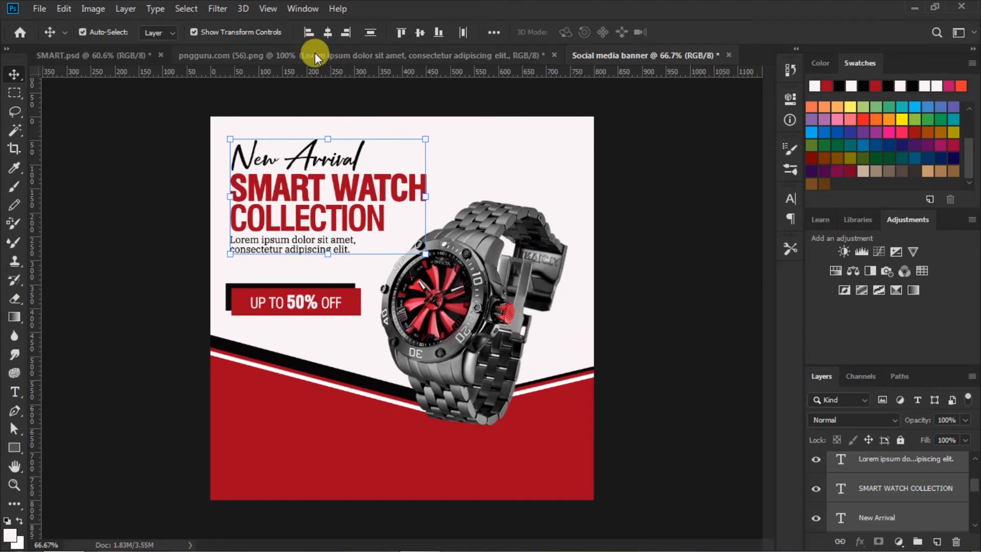
left_click(305, 29)
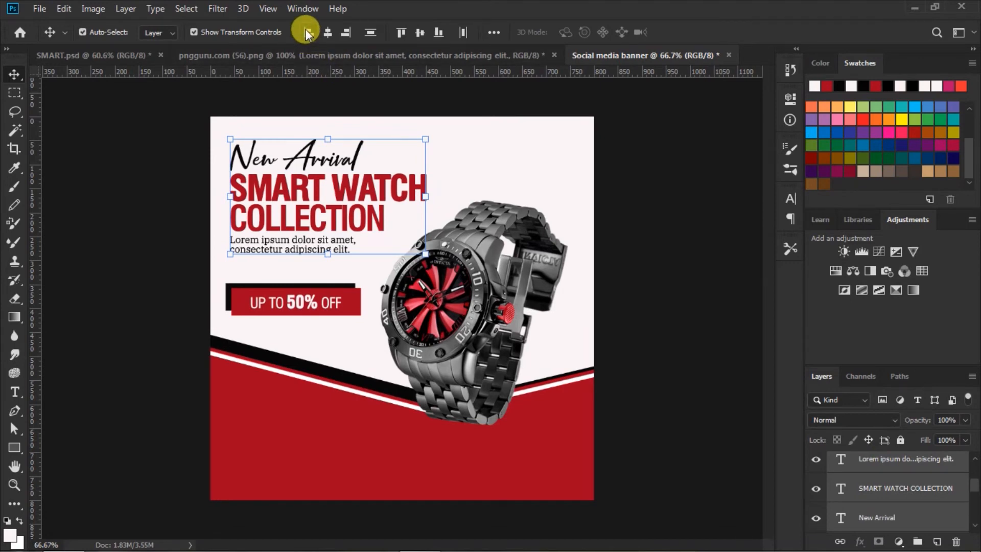
left_click_drag(271, 190, 270, 189)
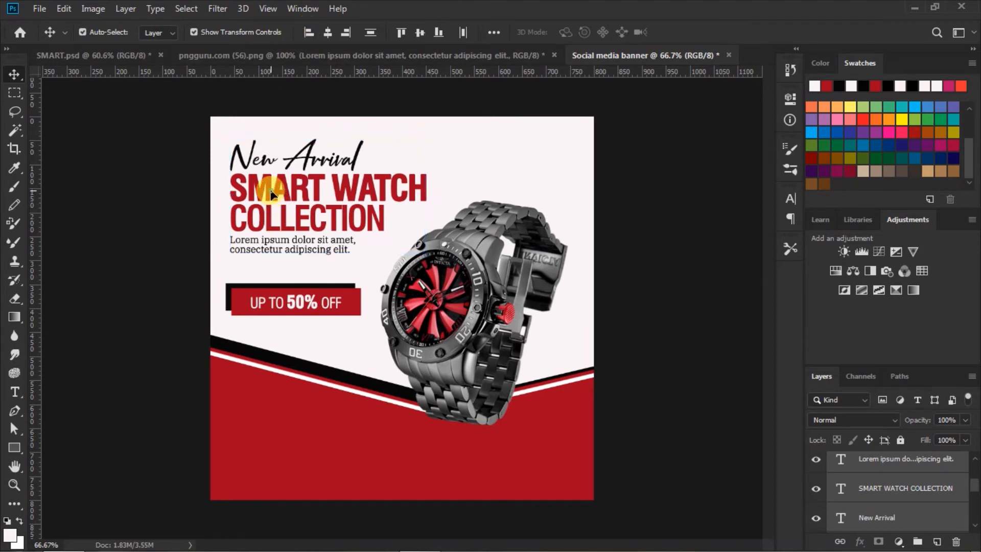
left_click_drag(271, 188, 274, 191)
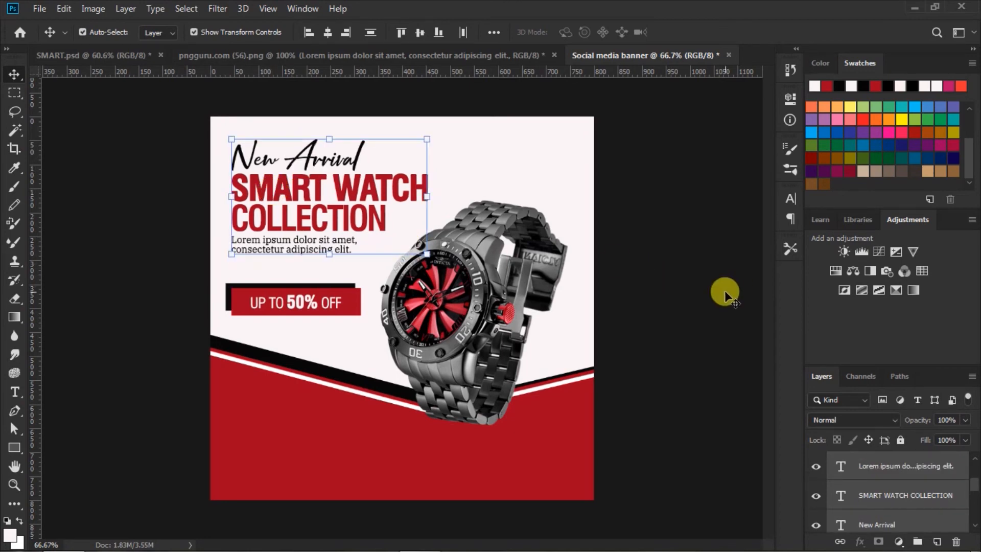
left_click(654, 307)
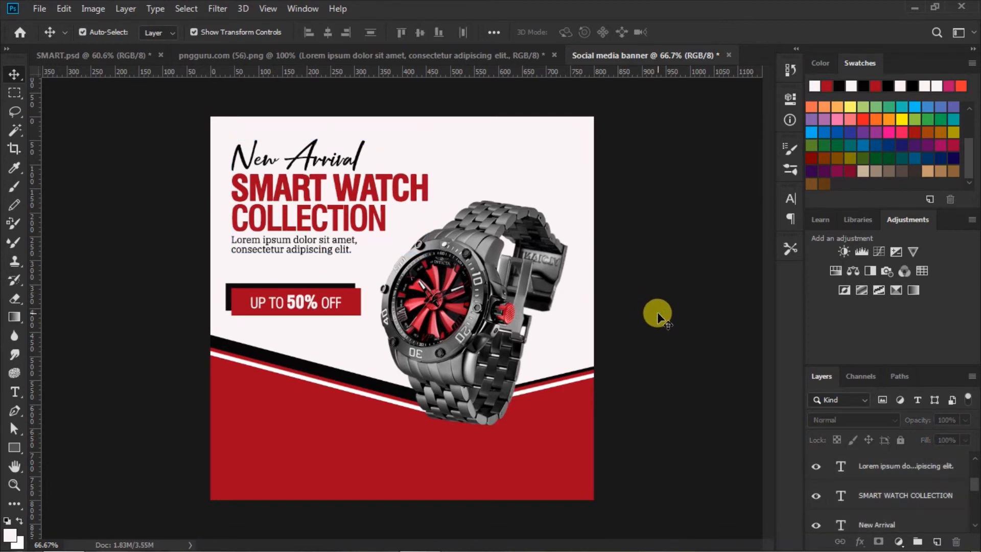
Draw a white 149 × 41 px rectangle at the bottom-left and shift it 16 px right.
left_click(16, 447)
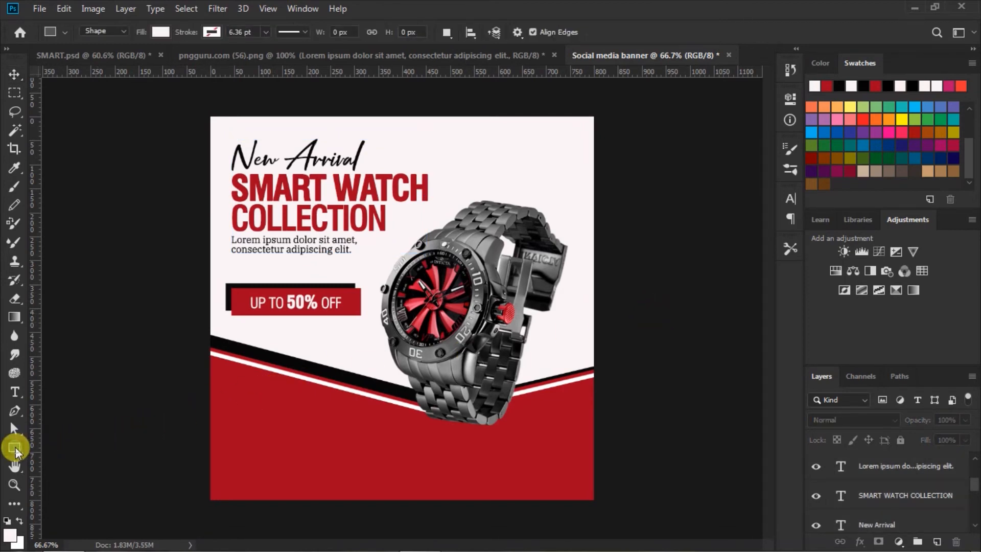
left_click_drag(225, 460, 294, 476)
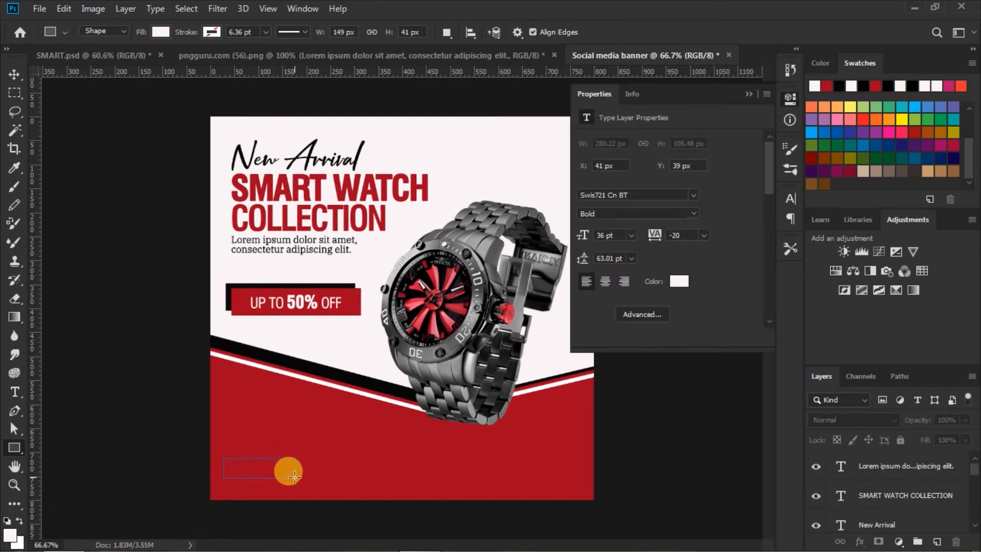
left_click(748, 95)
left_click(13, 76)
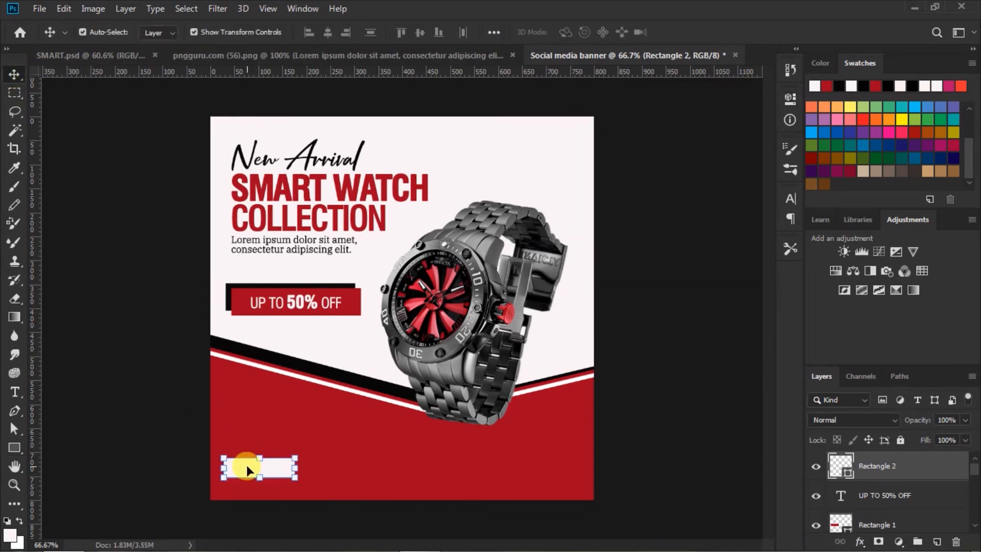
left_click_drag(274, 464, 283, 468)
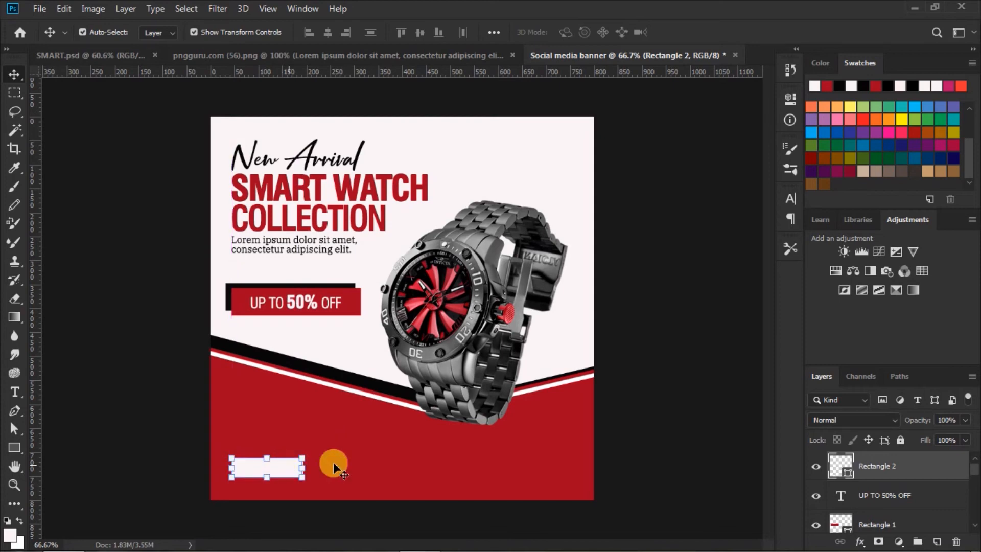
left_click(665, 438)
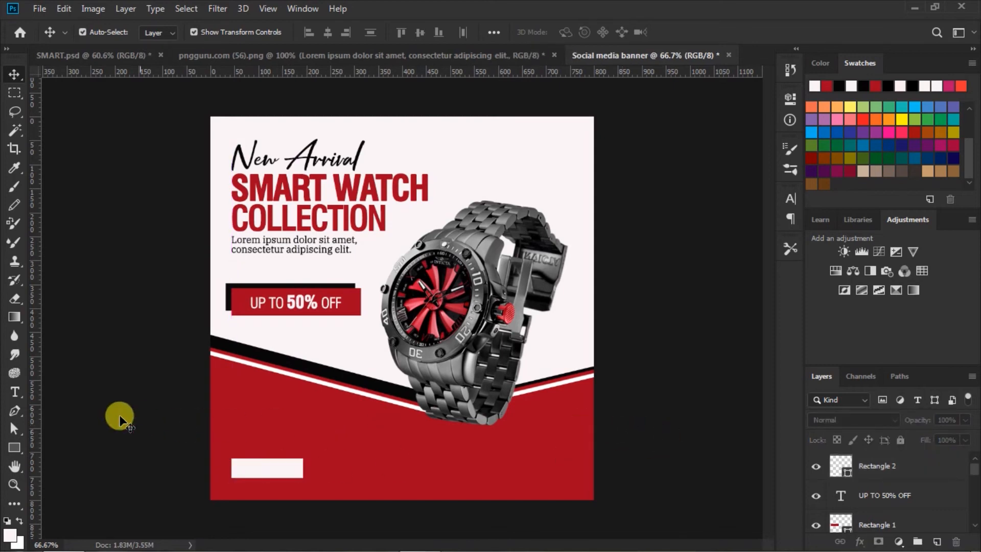
Set the Type tool to 20 pt with the banner's red sampled as text colour.
left_click(14, 391)
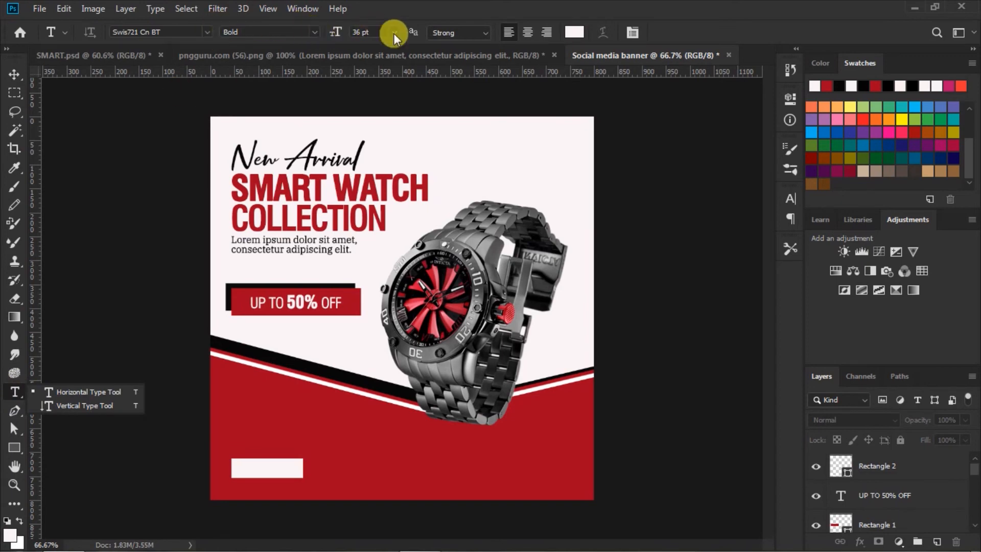
left_click(361, 31)
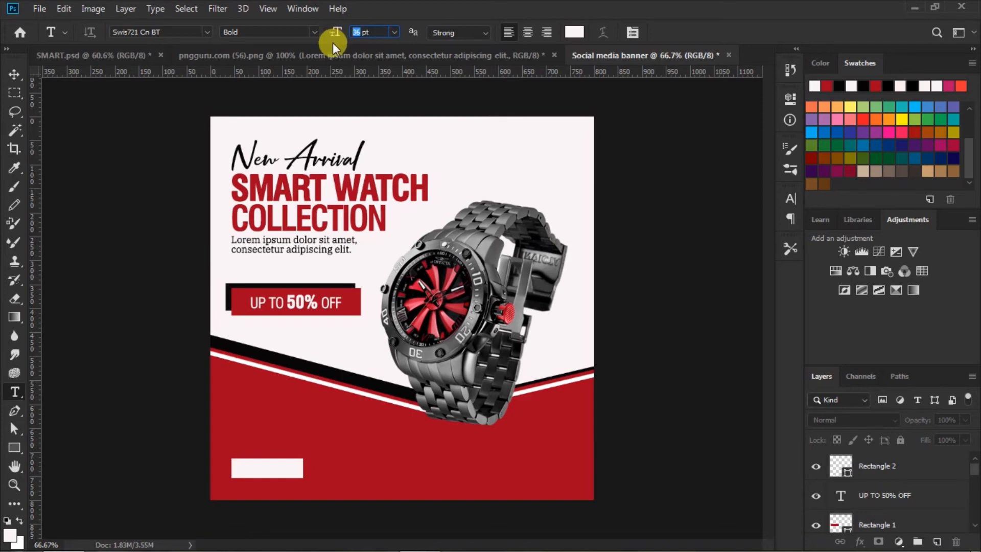
type("20")
left_click(576, 32)
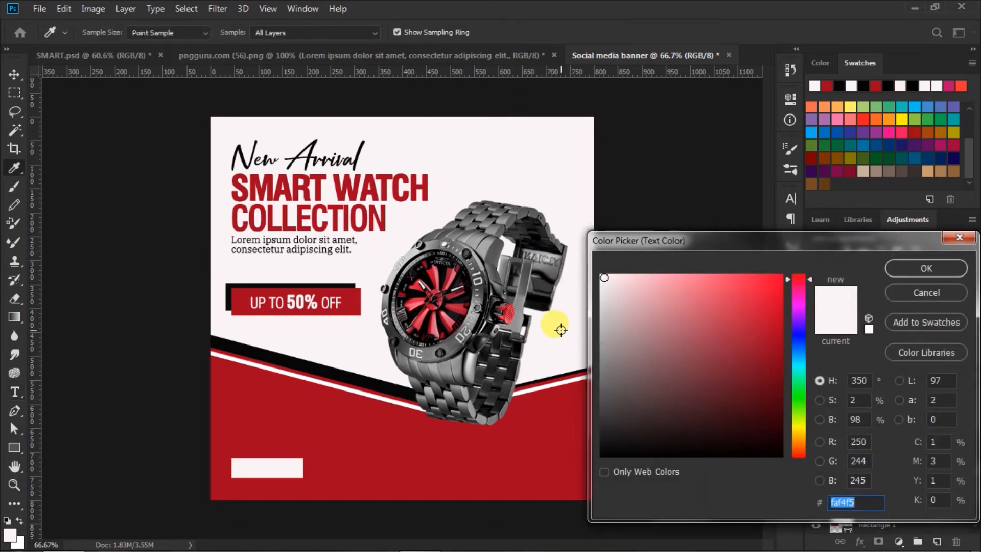
left_click(545, 416)
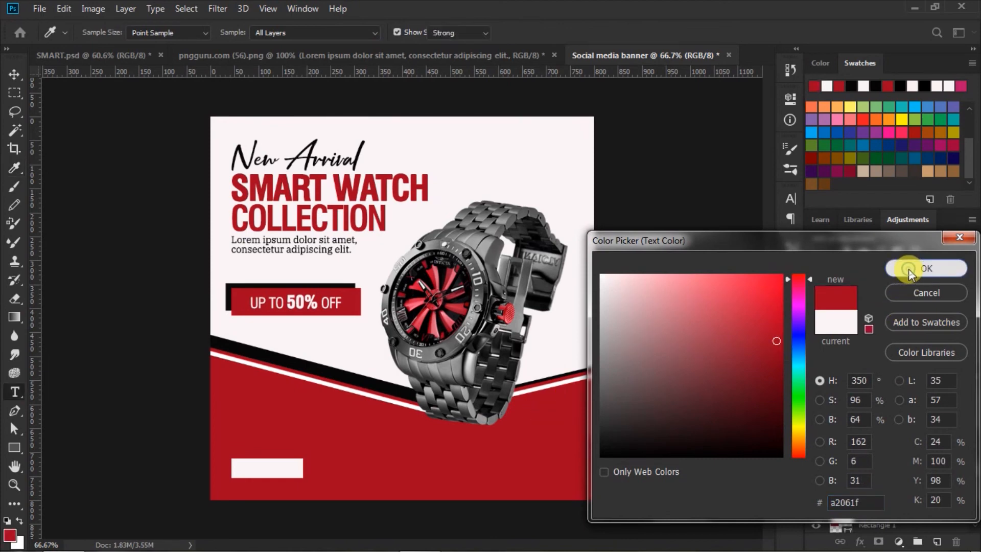
left_click(908, 269)
left_click(793, 198)
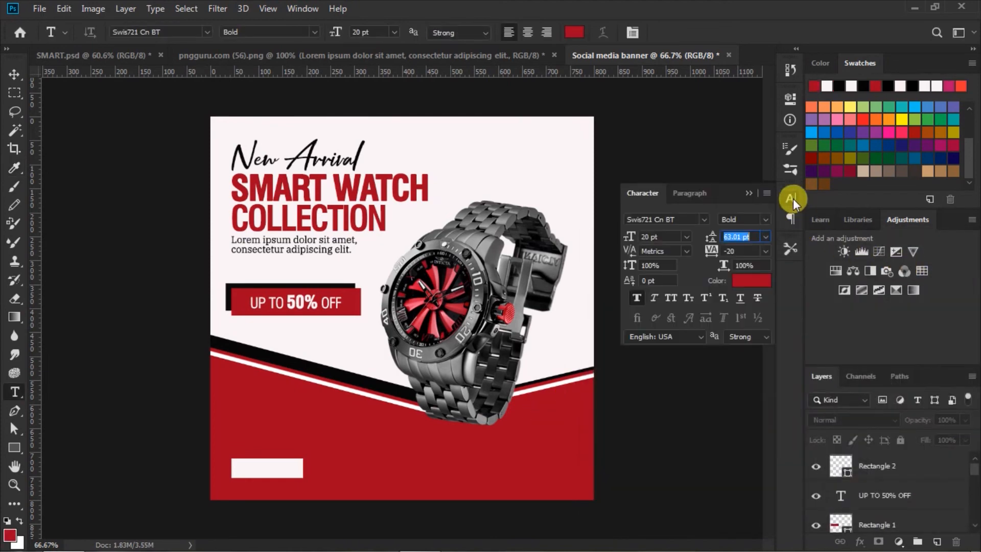
left_click(793, 198)
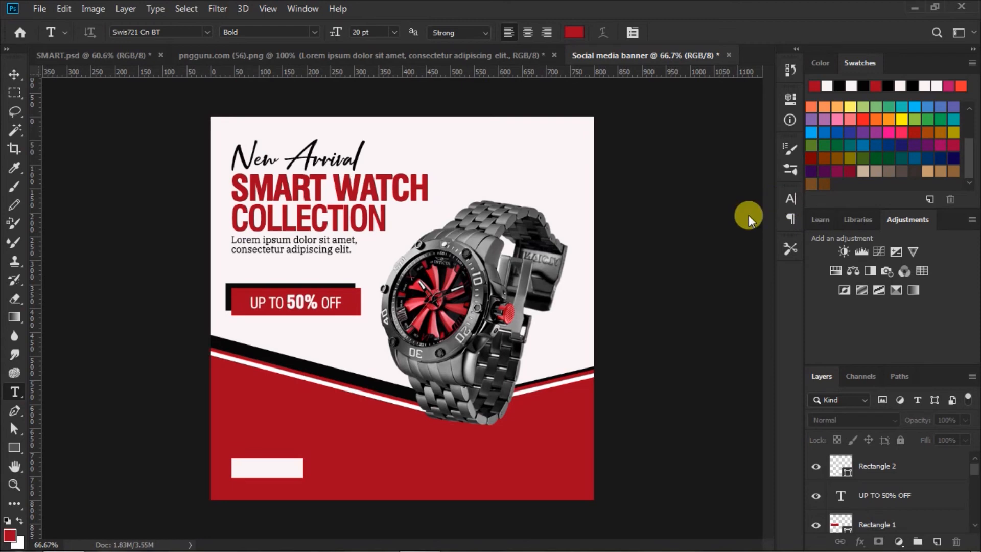
Type SHOP NOW on the white button and commit it.
left_click(240, 468)
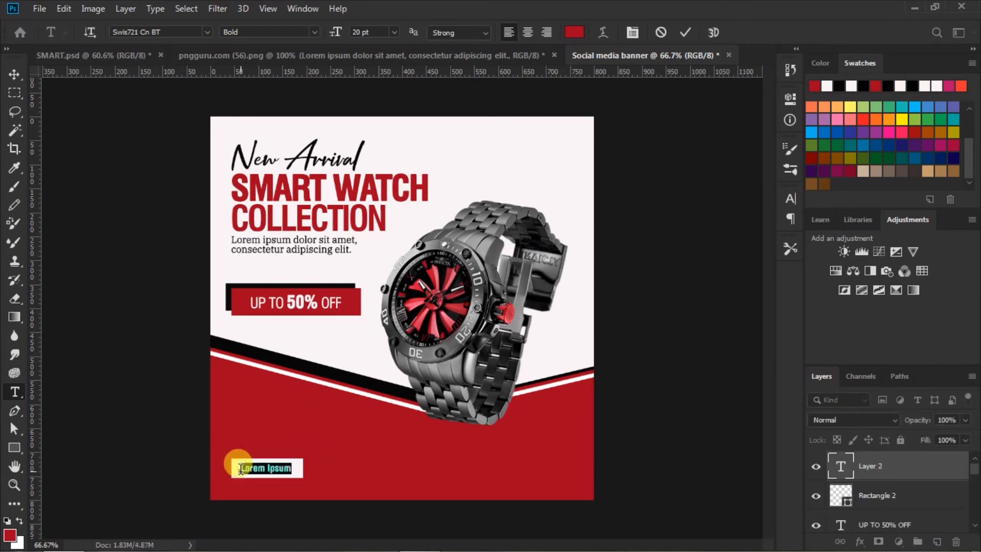
key("BackSpace")
type("SHOP NOW")
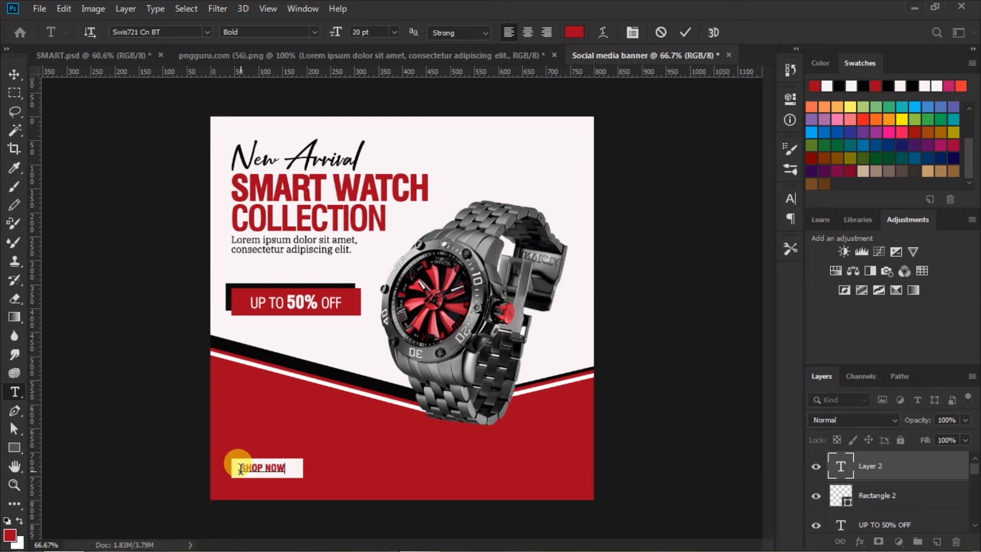
left_click(682, 36)
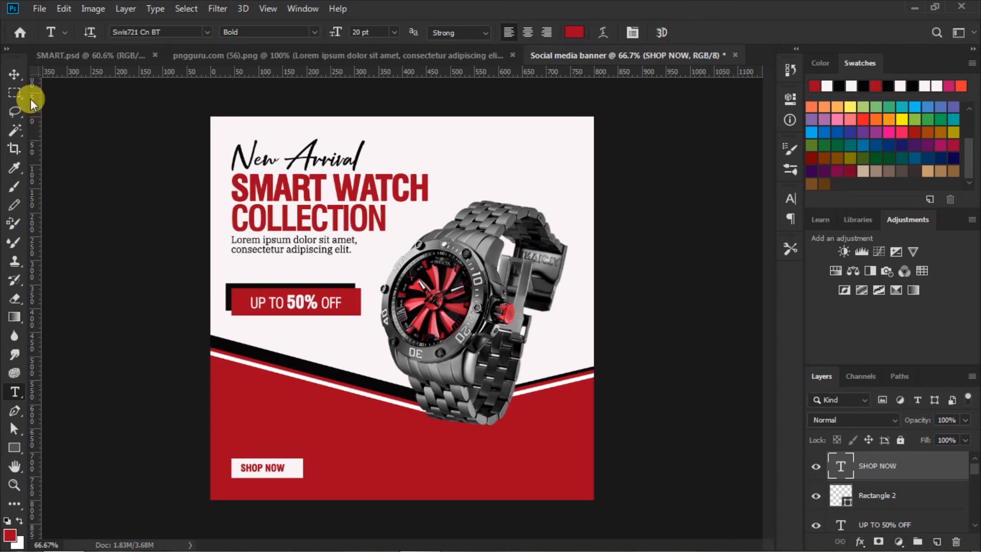
Centre SHOP NOW vertically and horizontally on Rectangle 2, then bring up the pngguru document.
left_click(13, 75)
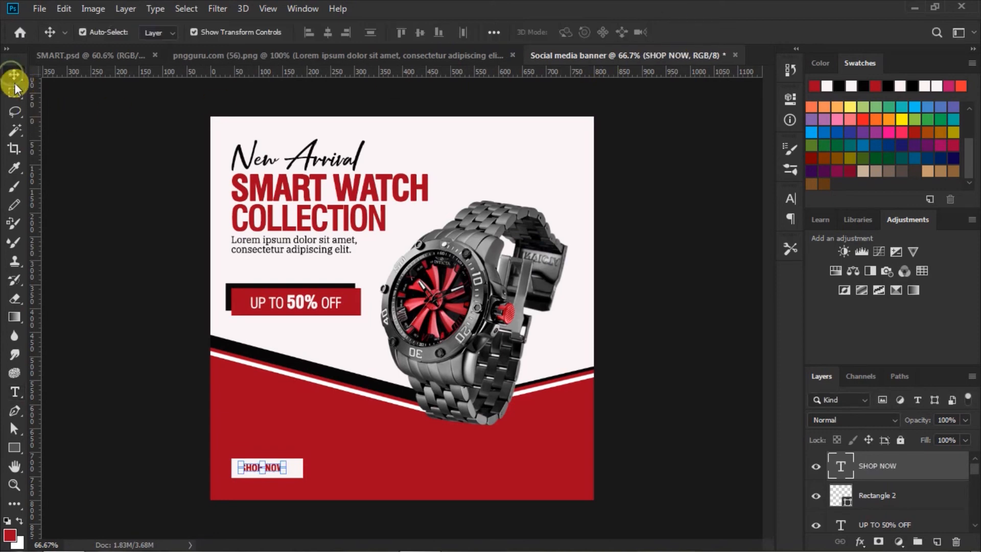
left_click(845, 491, "shift")
left_click(419, 31)
left_click(327, 33)
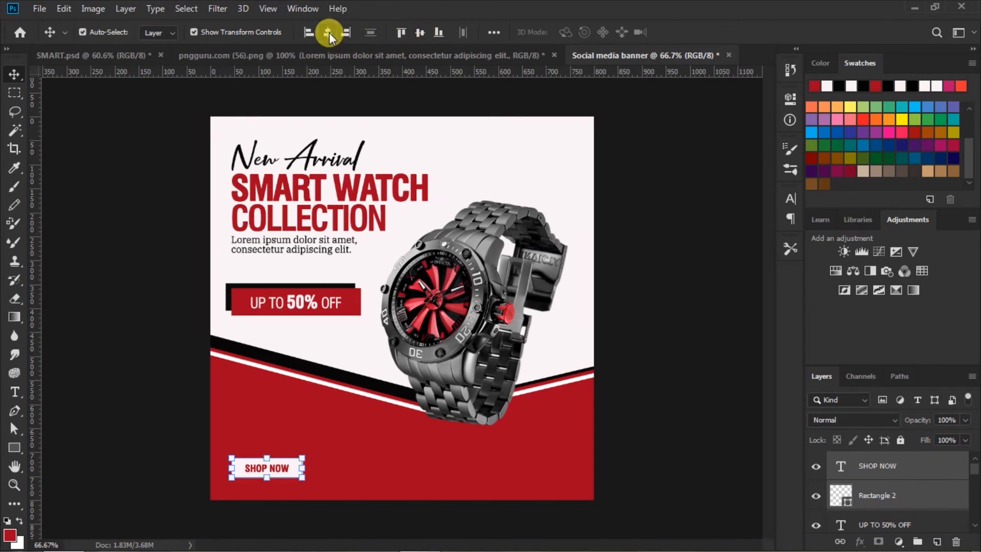
left_click(673, 333)
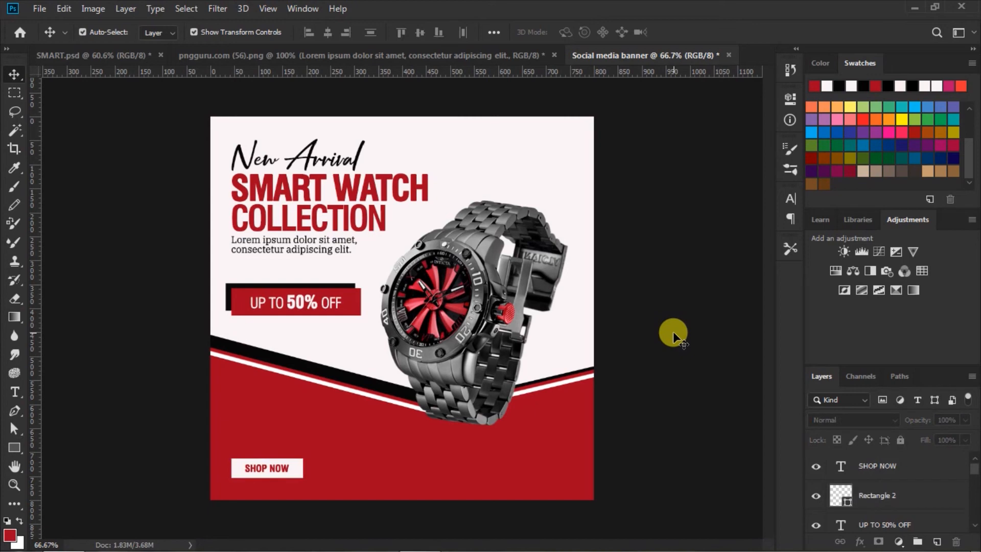
left_click(380, 57)
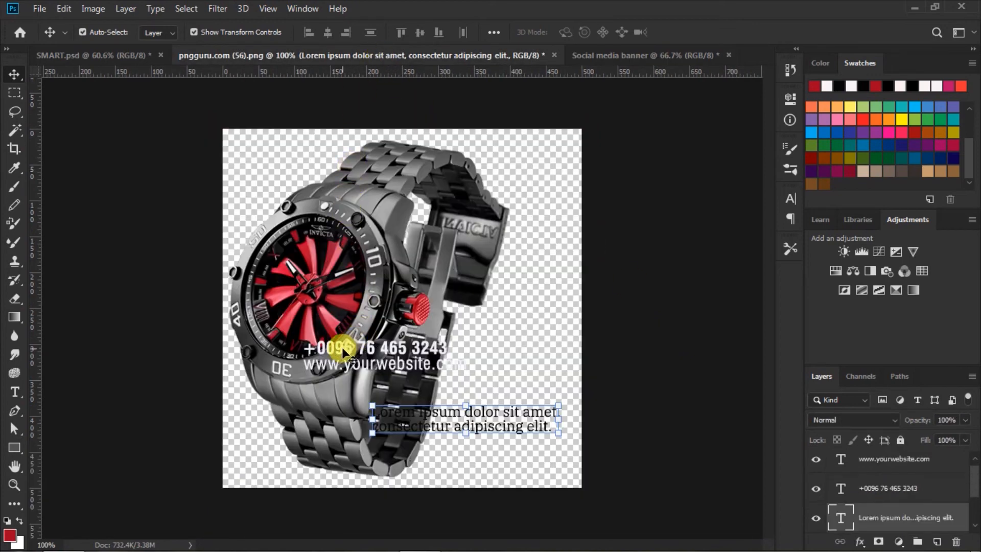
Move the phone number and website text layers onto the banner's bottom-right corner.
left_click(368, 348)
left_click(871, 457, "shift")
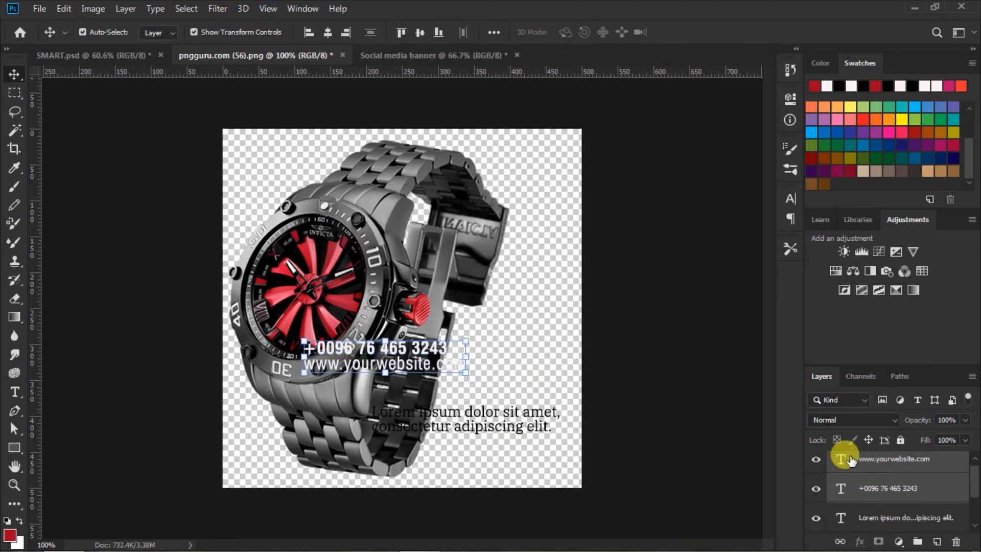
left_click_drag(370, 348, 473, 224)
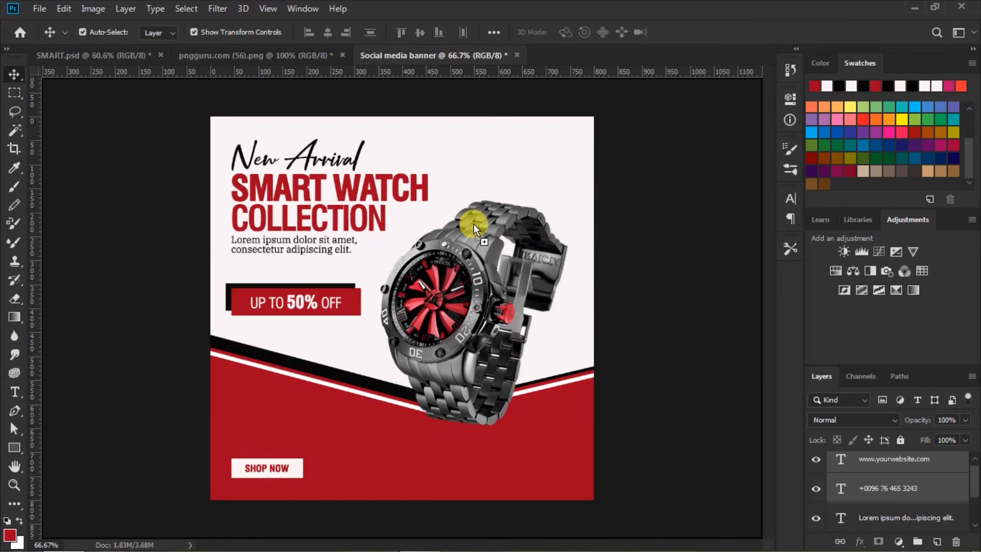
left_click_drag(503, 457, 538, 463)
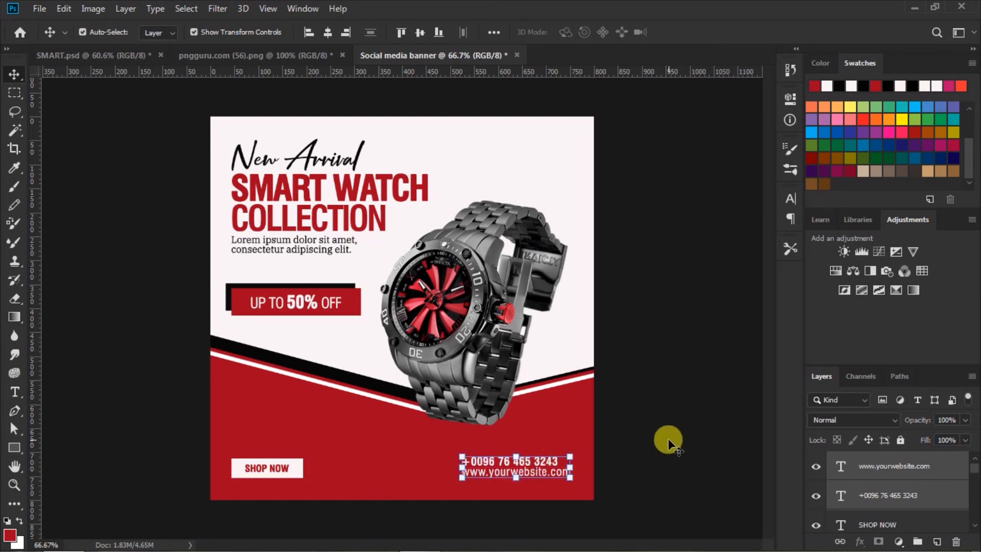
left_click(667, 438)
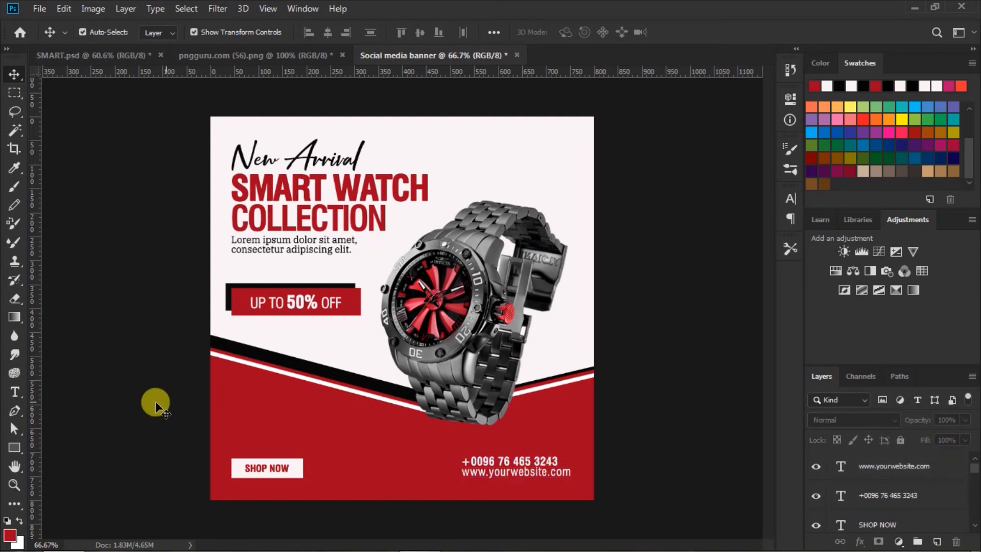
Set the Type tool to 36 pt with the banner's red sampled as text colour.
left_click(15, 391)
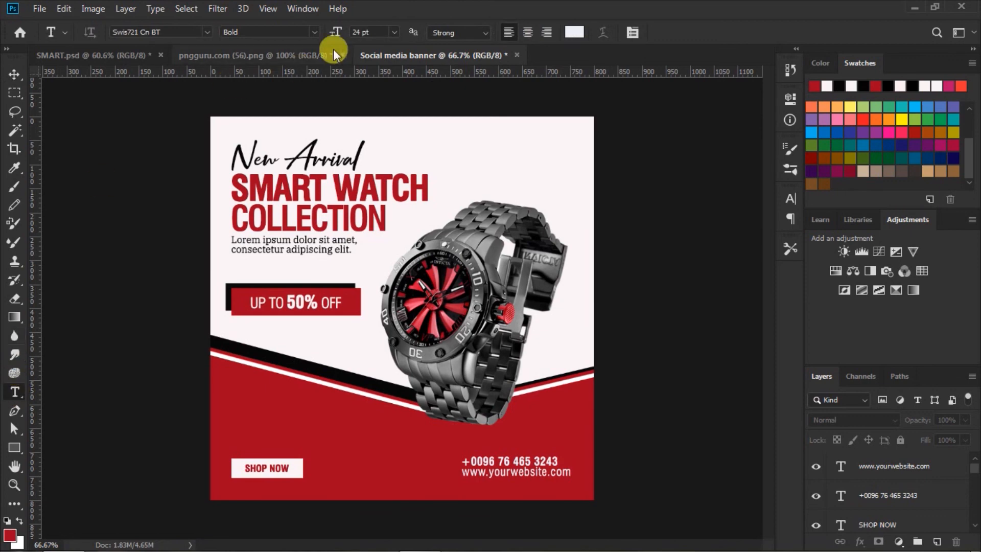
left_click(394, 32)
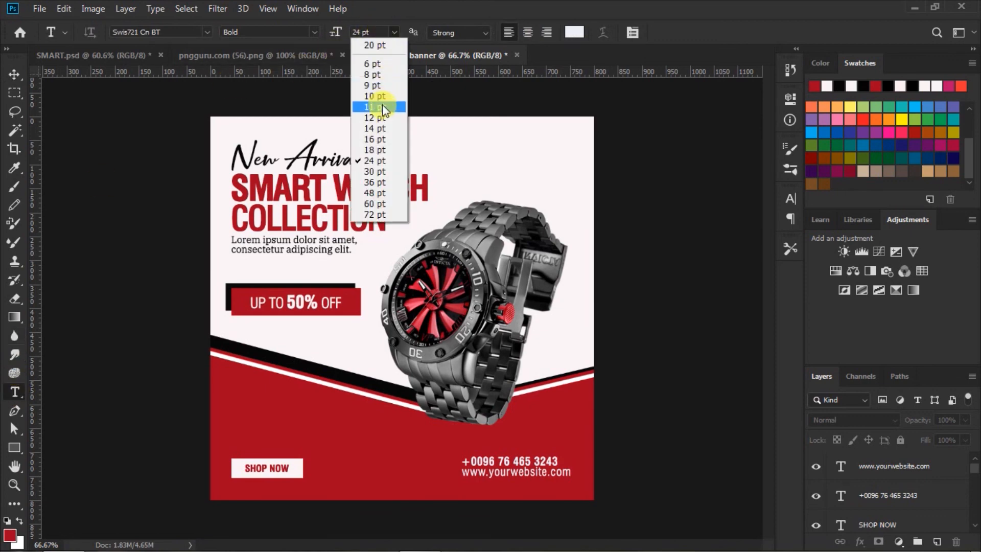
left_click(378, 182)
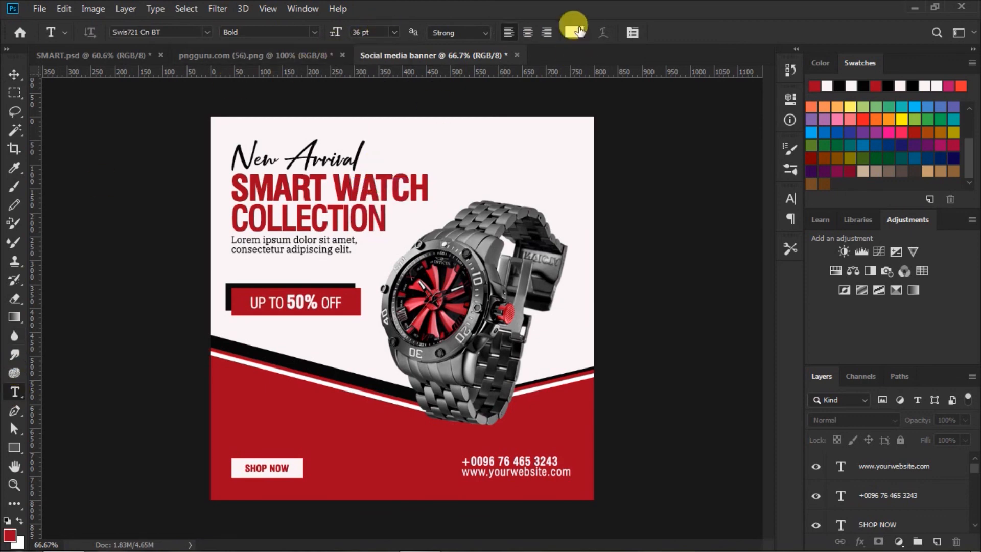
left_click(572, 33)
left_click(373, 439)
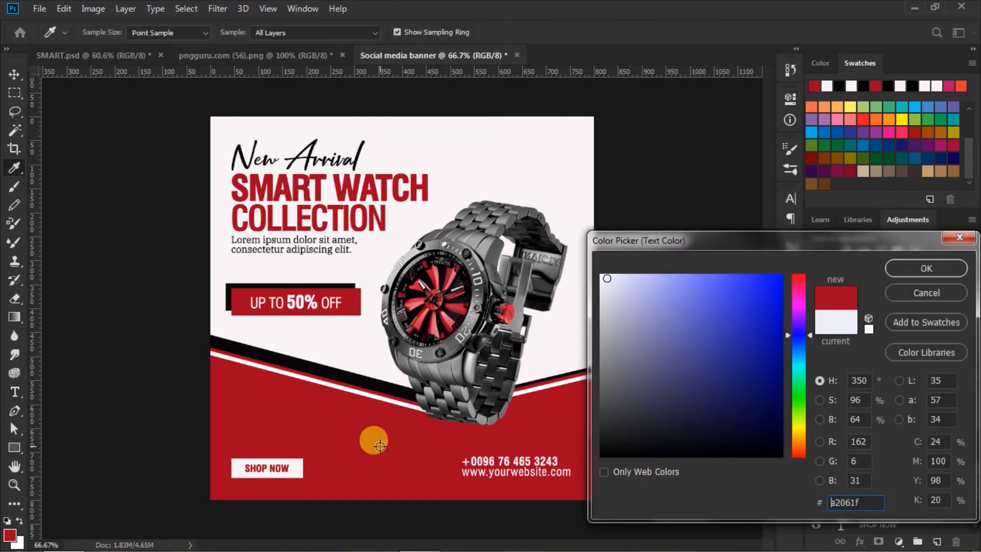
left_click(902, 268)
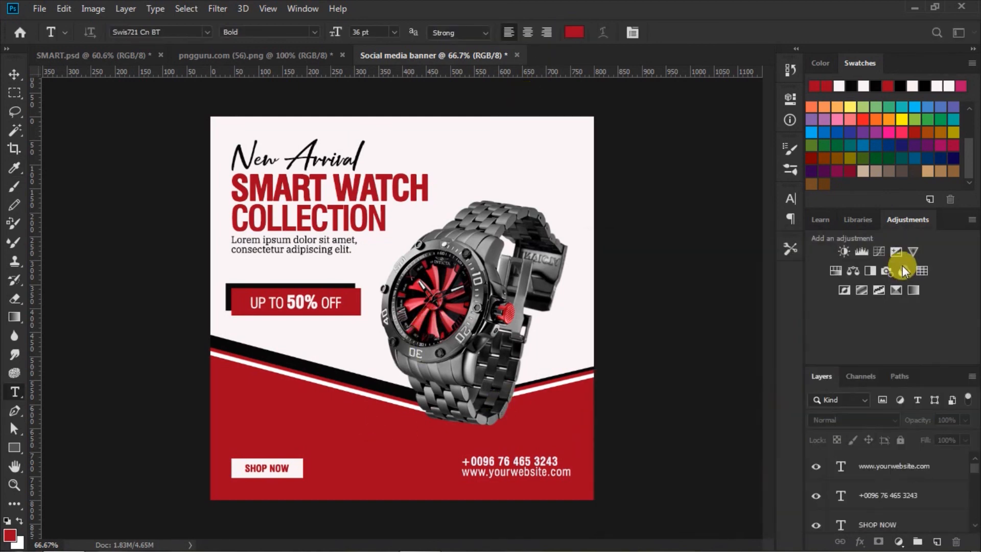
Type 'LOGO' and align it in the banner's top-right corner against the right margin.
left_click(521, 138)
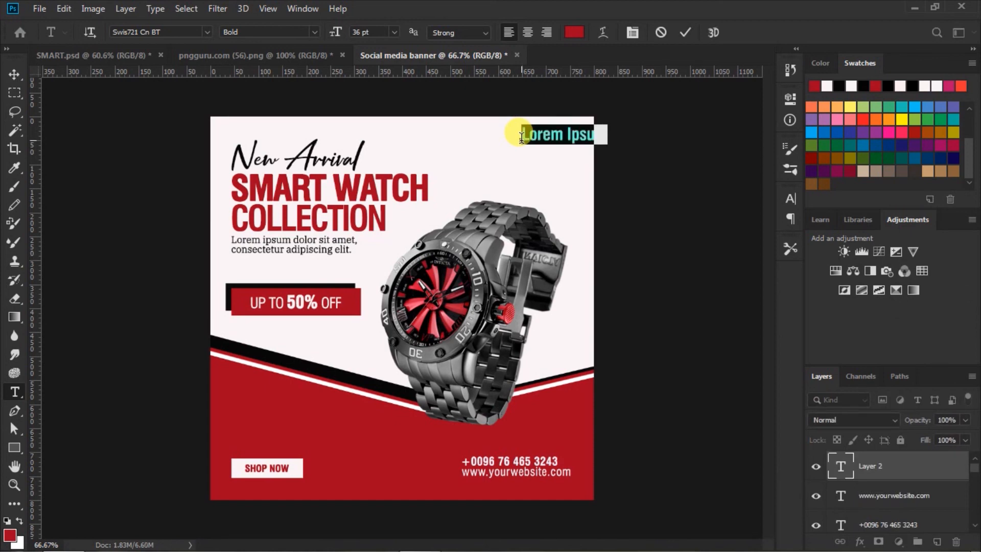
type("LOGO")
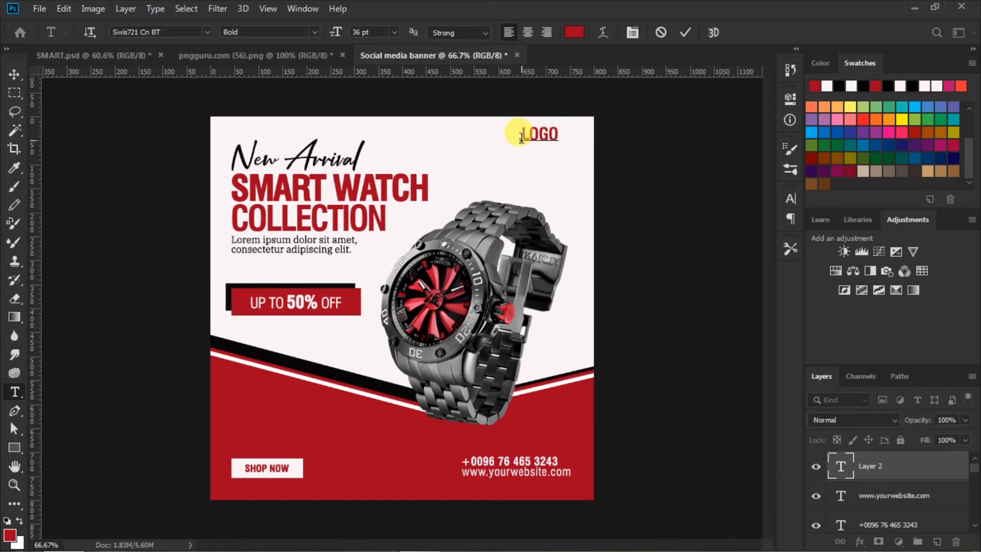
left_click_drag(556, 171, 558, 169)
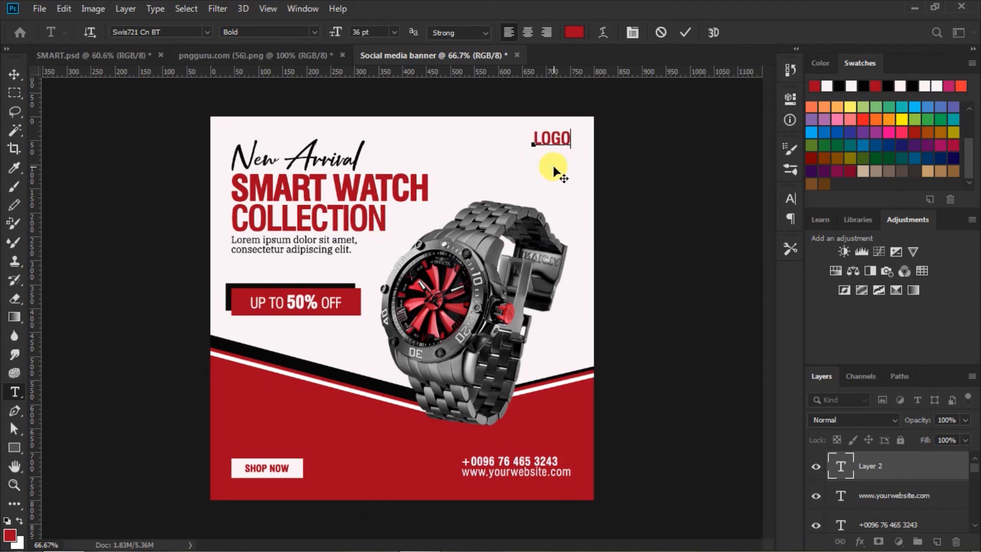
left_click(682, 34)
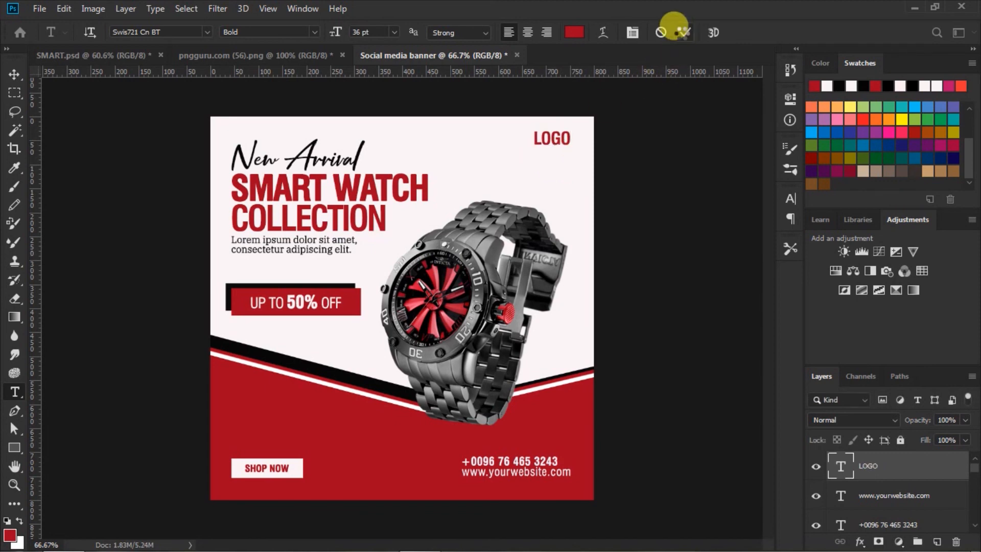
left_click(21, 72)
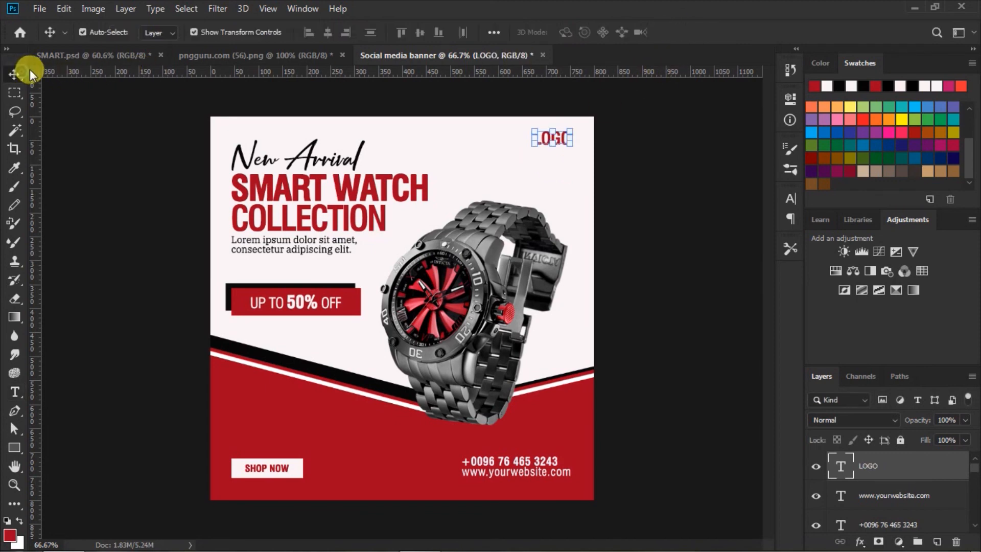
left_click(648, 164)
mouse_move(552, 142)
left_mouse_down()
mouse_move(566, 145)
mouse_move(555, 145)
left_mouse_up()
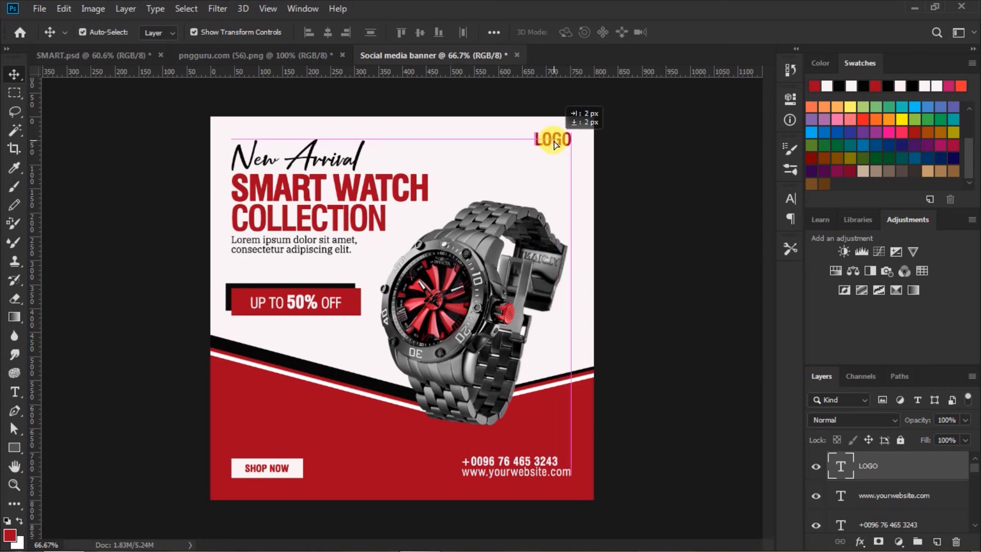
left_click_drag(556, 145, 556, 144)
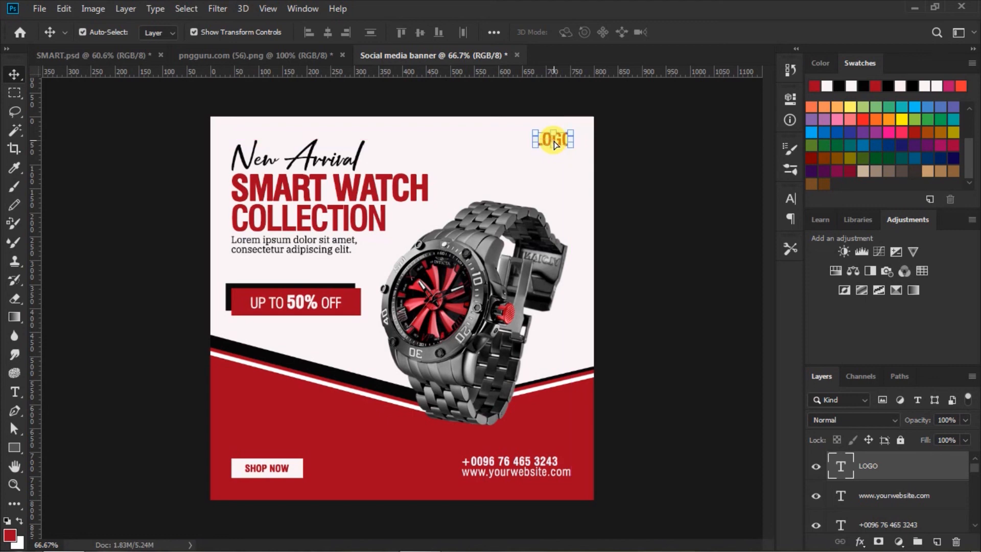
left_click(638, 171)
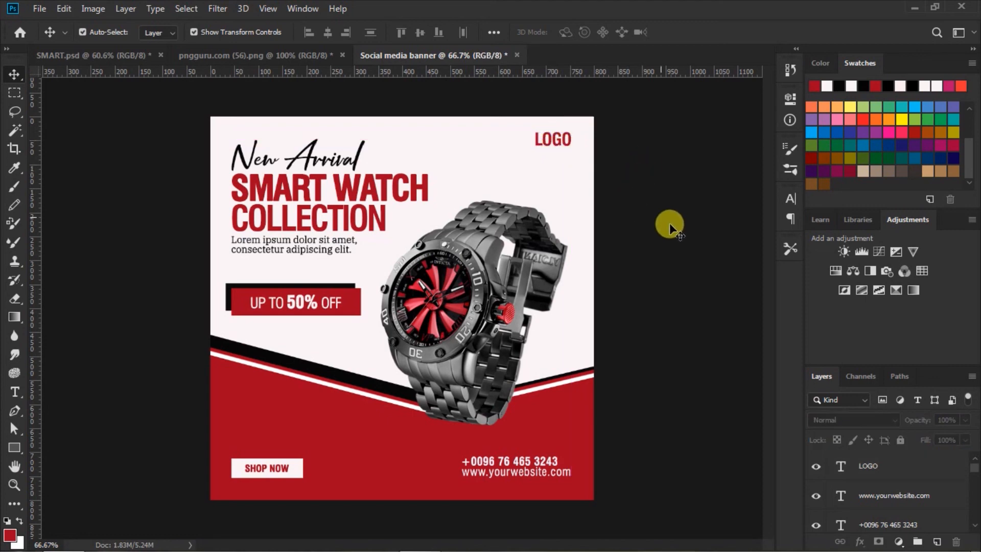
Scale the watch up to about 102.5% and shift it roughly 12 px right.
left_click_drag(428, 290, 450, 296)
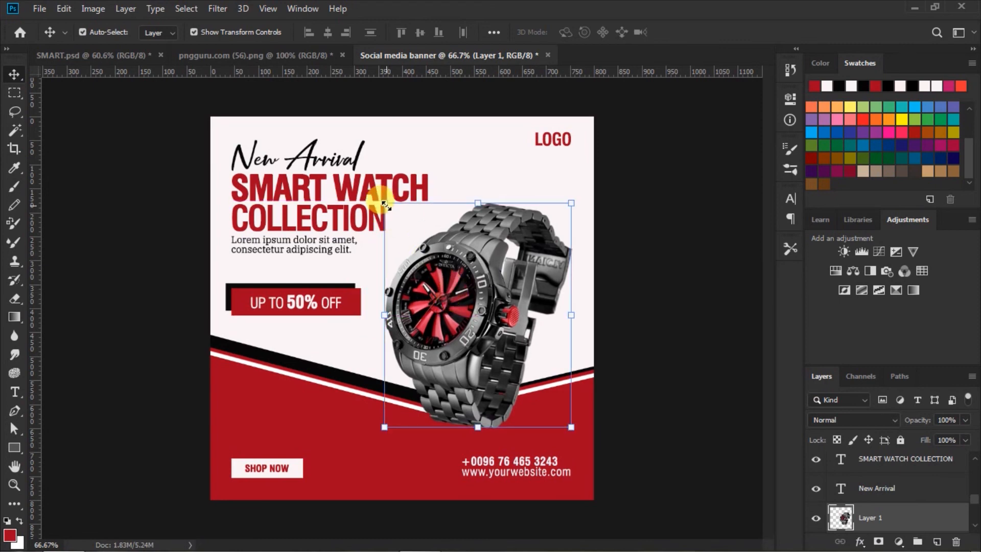
left_click_drag(384, 203, 380, 194)
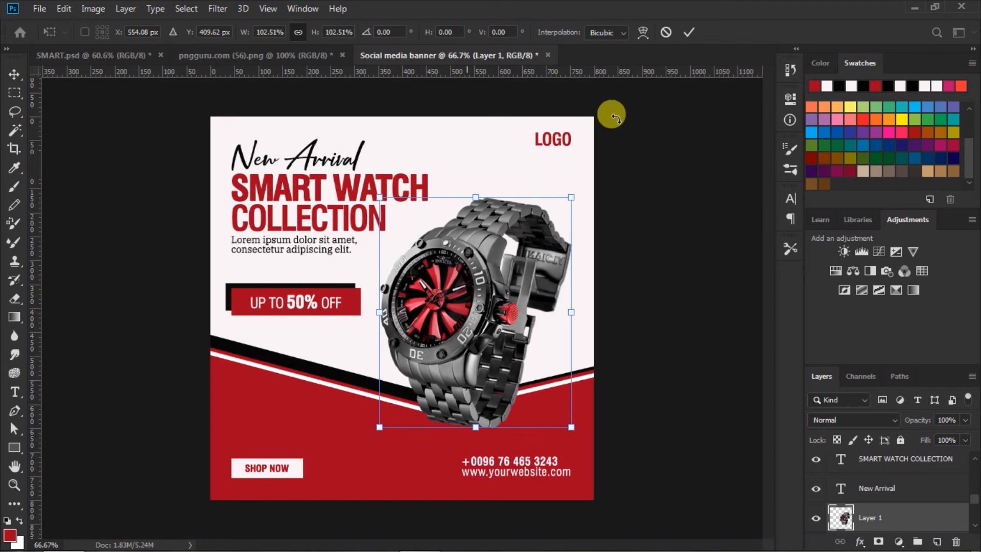
left_click(689, 31)
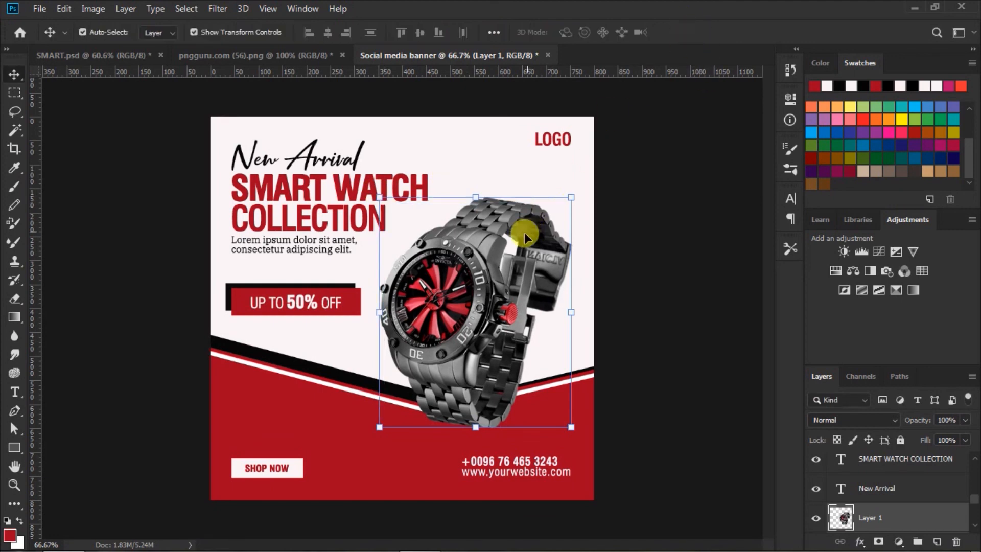
left_click_drag(485, 278, 491, 279)
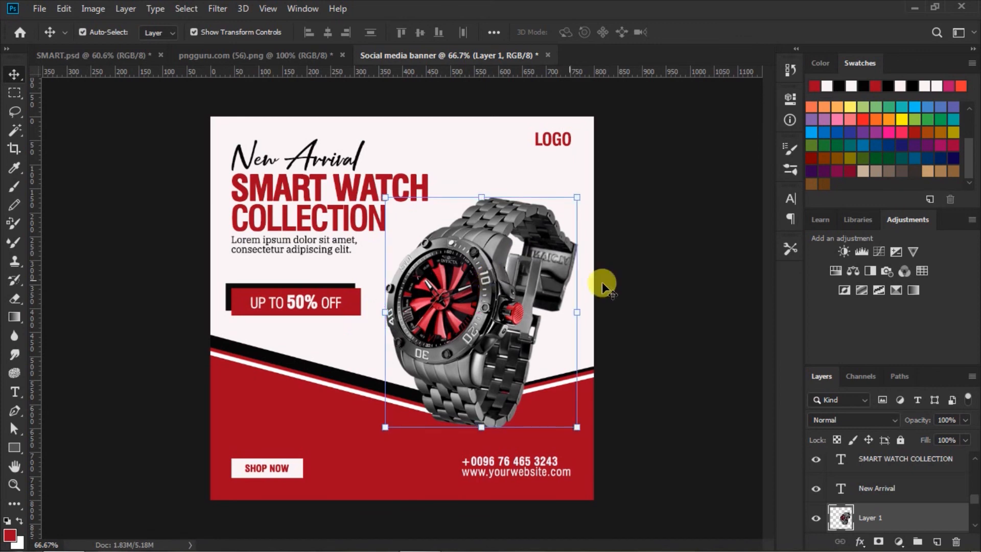
left_click(674, 271)
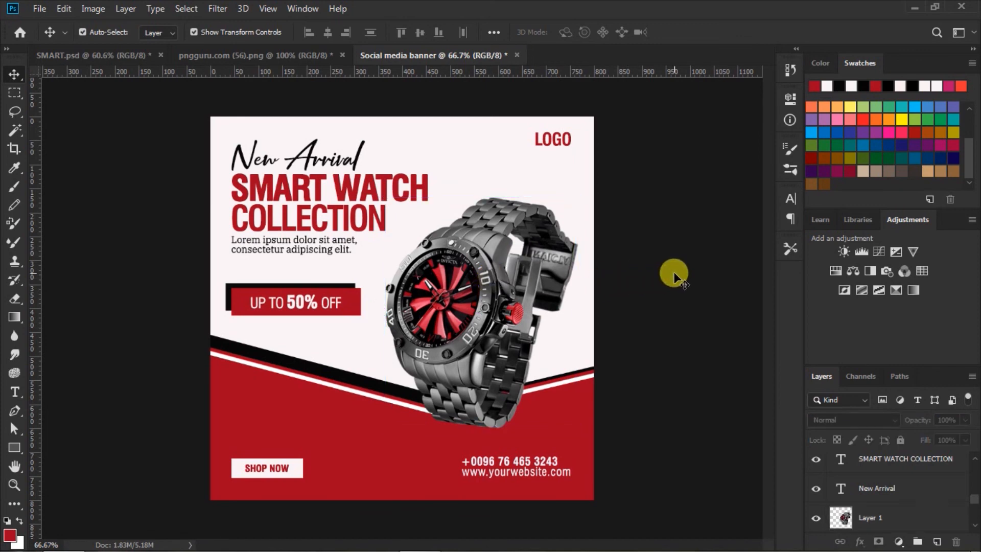